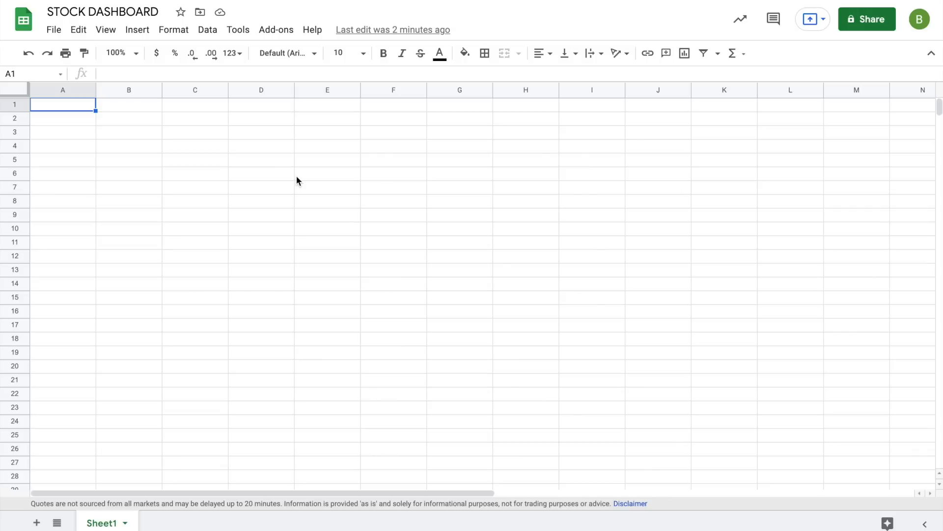
Enter the column headers Ticker, Name, Price, Change, Change Pct, Market Cap and PE in cells A1 to G1
type("Ticker")
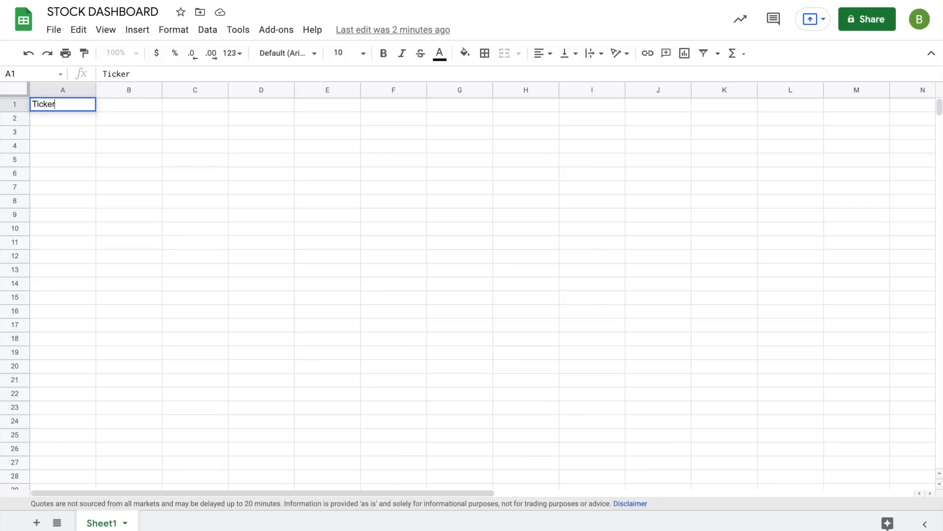
key("Tab")
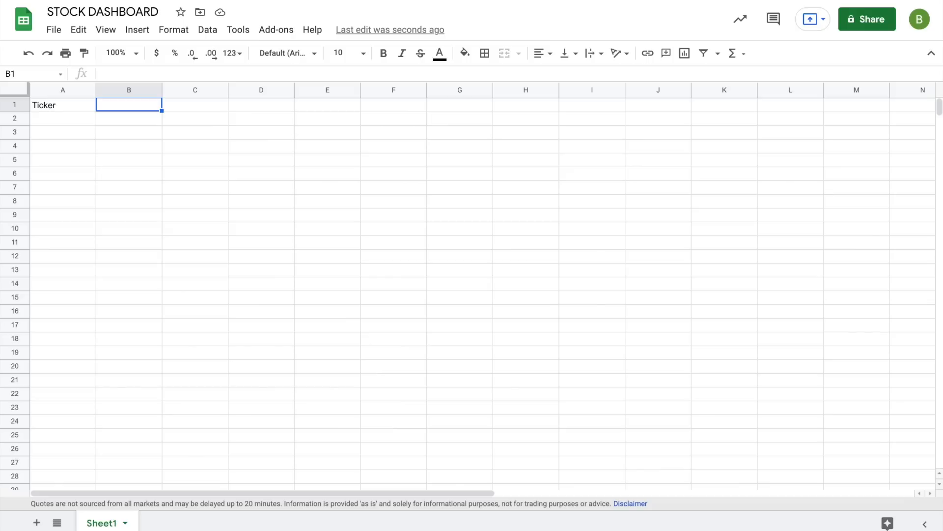
type("Name")
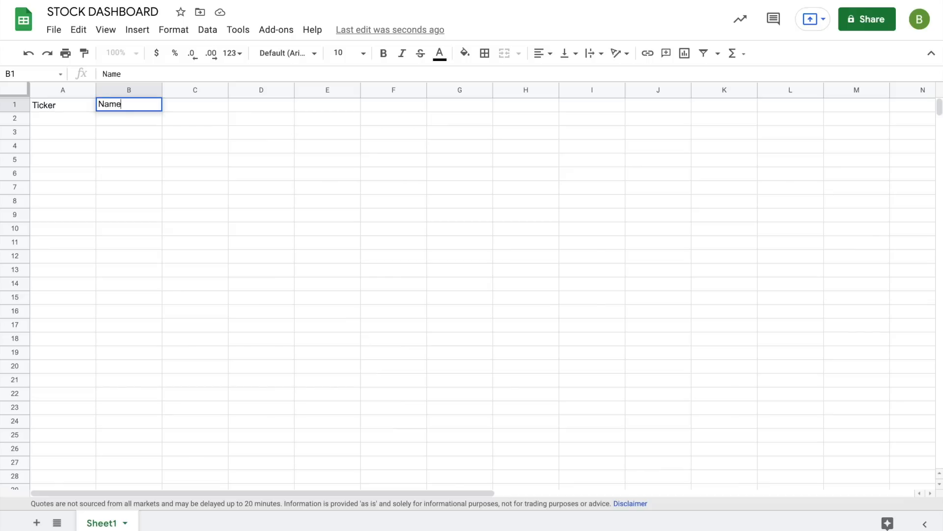
key("Tab")
type("Price")
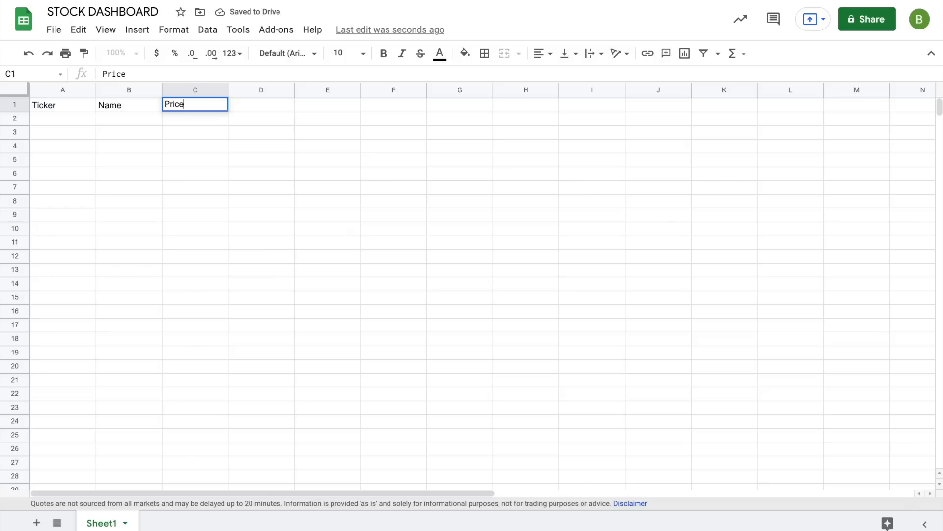
key("Tab")
type("Change")
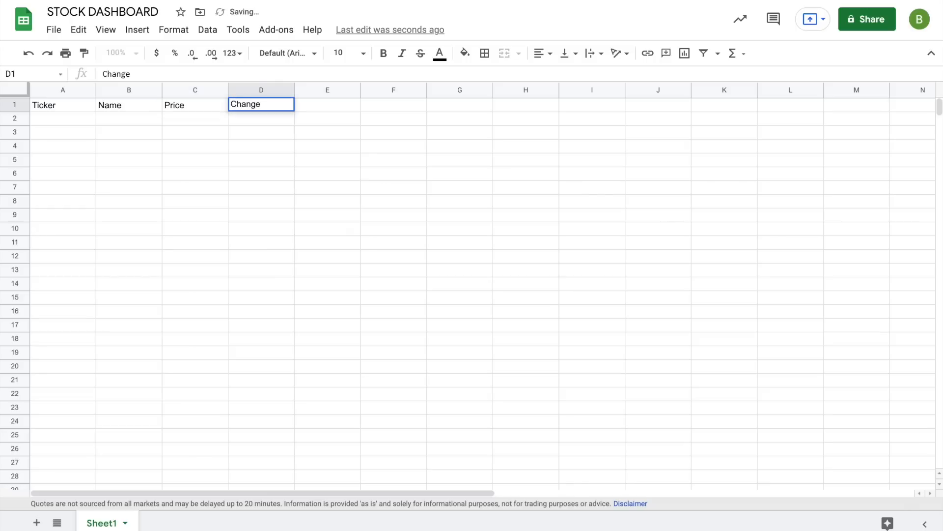
key("Tab")
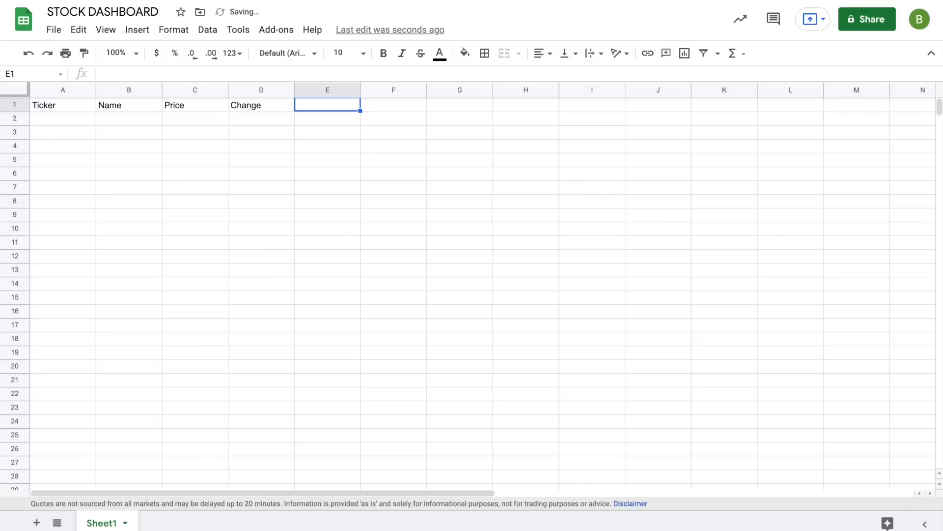
type("Chang")
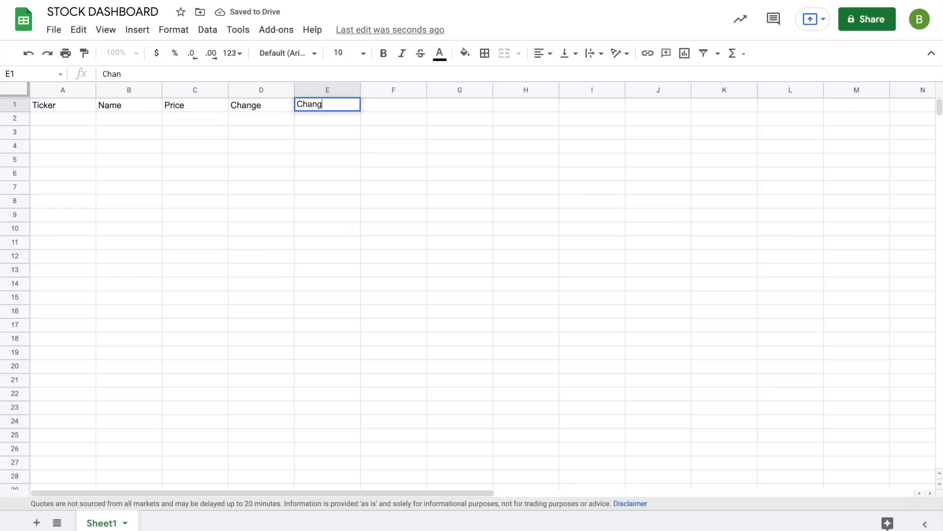
type("e Pct")
key("Tab")
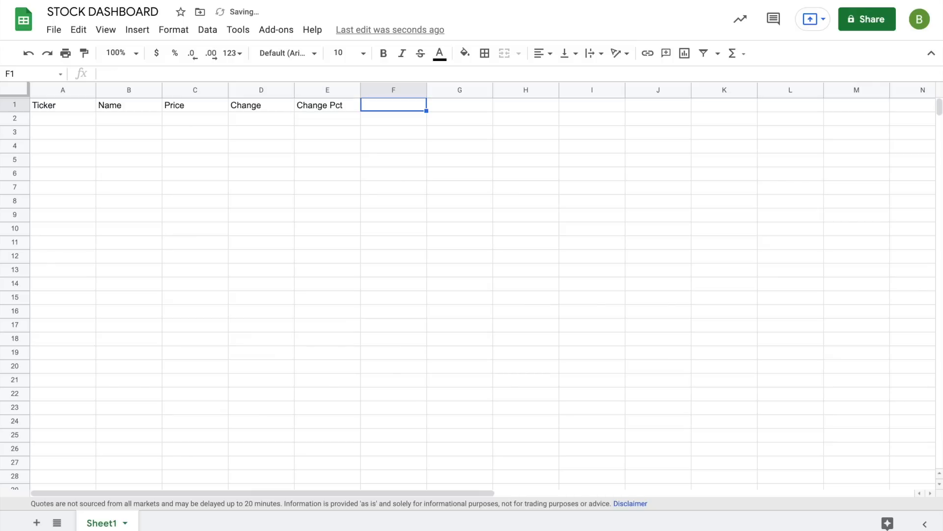
type("Market Cap")
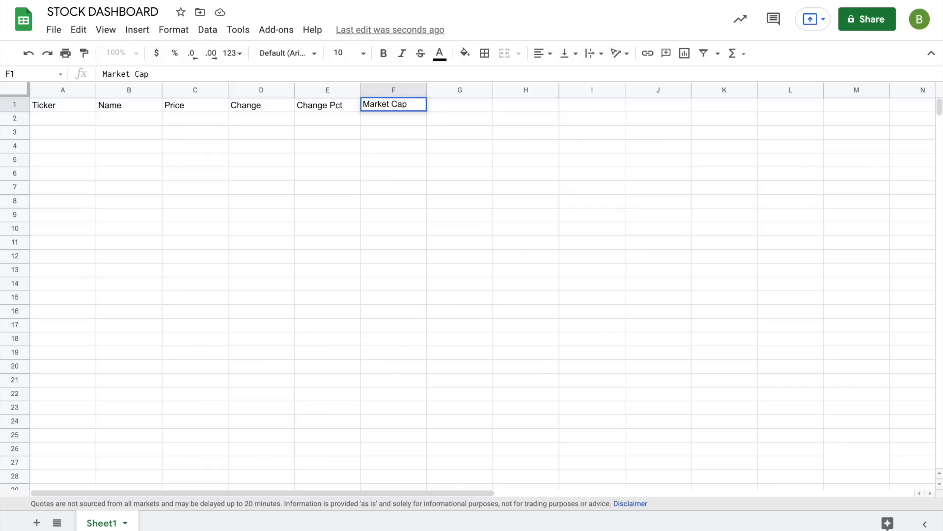
key("Tab")
type("PE")
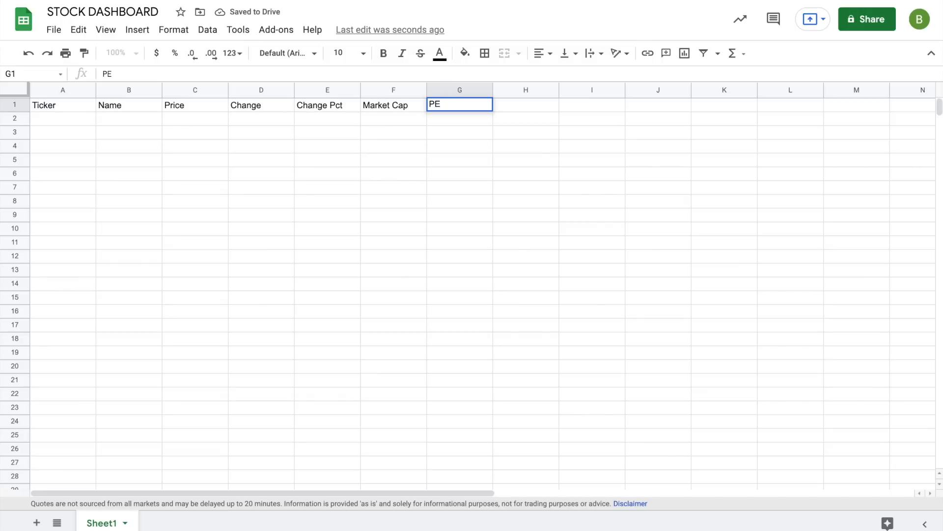
Enter the stock symbol AAPL in cell A2 below the Ticker header
left_click(58, 118)
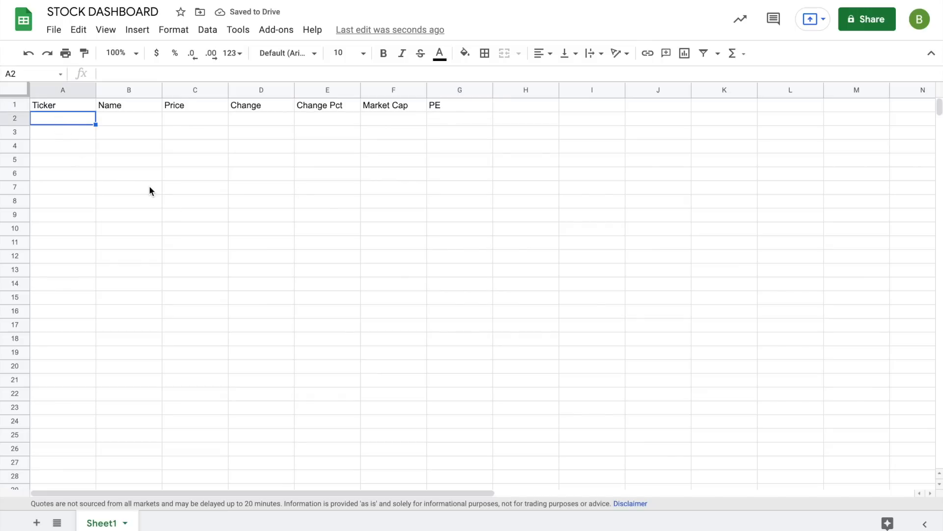
type("AAPL")
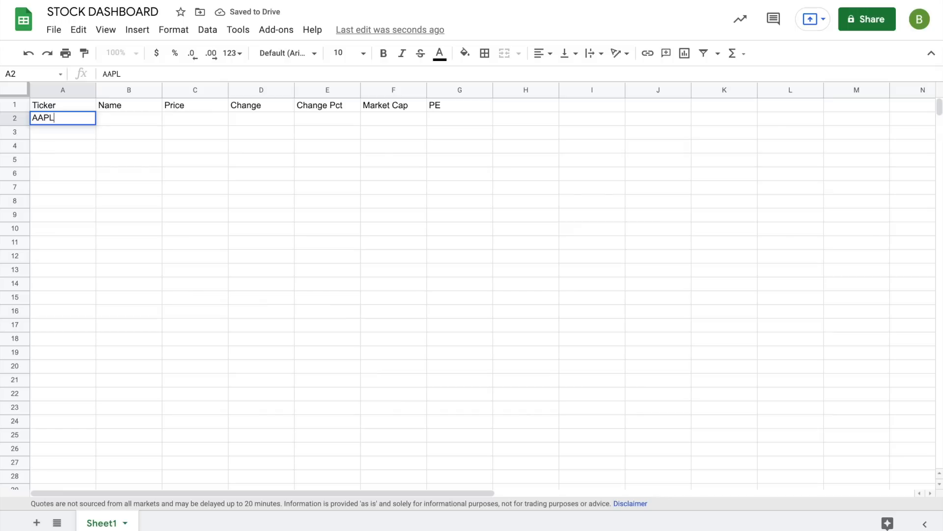
key("Tab")
left_click(72, 116)
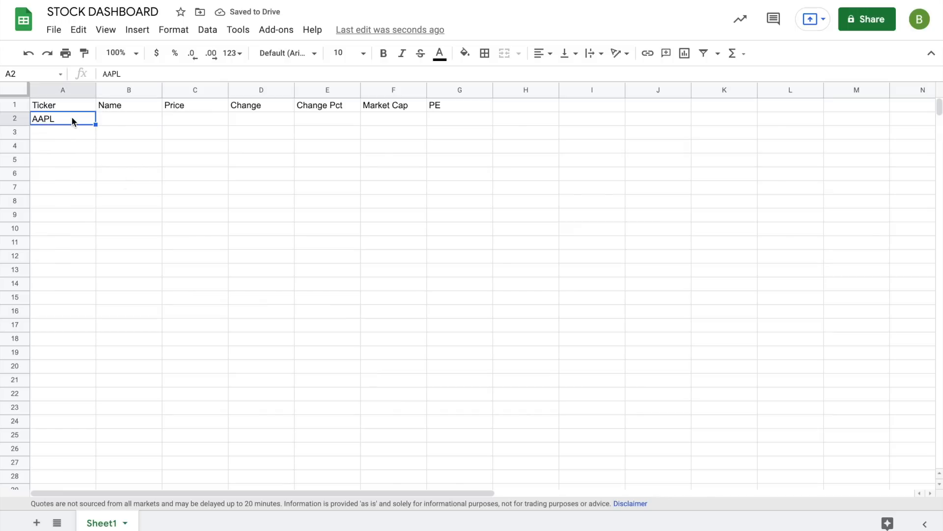
left_click_drag(113, 108, 437, 122)
Fetch the company name in cell B2 with the formula =GOOGLEFINANCE(A2,"name")
left_click(114, 123)
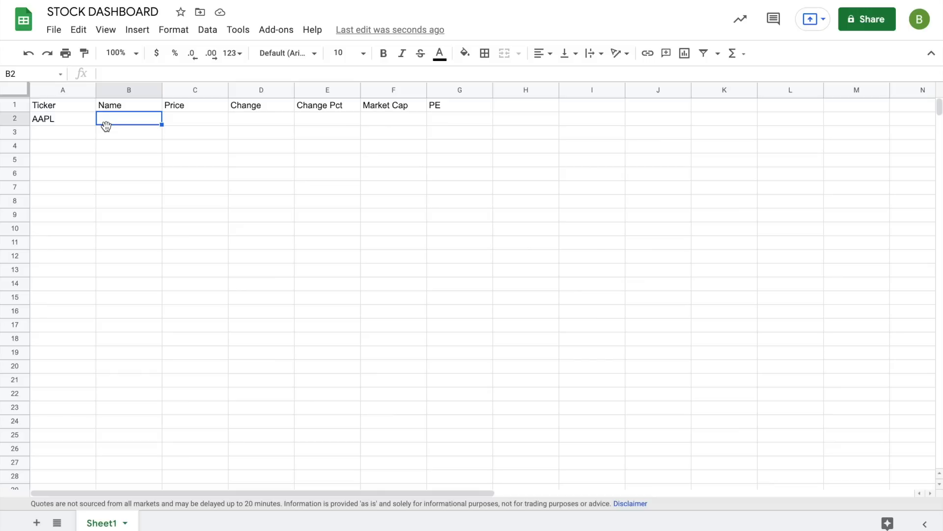
type("=")
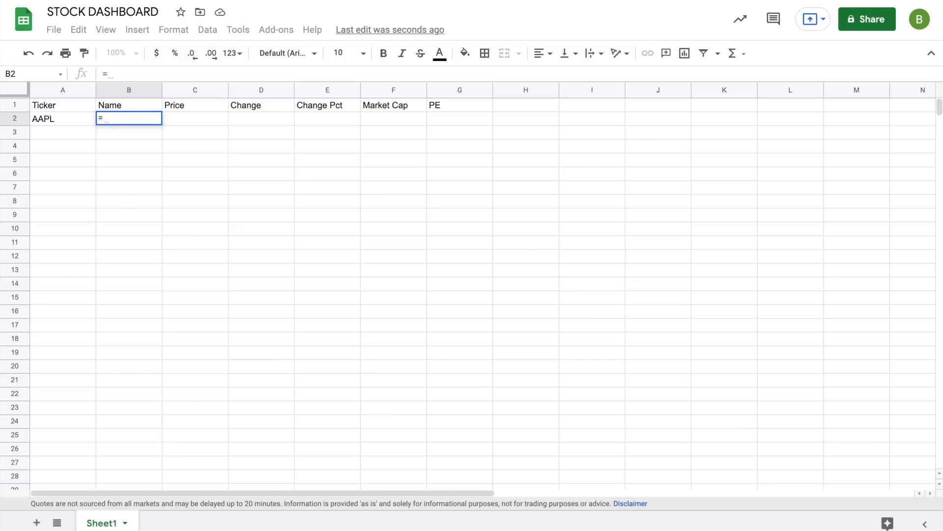
type("GOOGLEFINANCE")
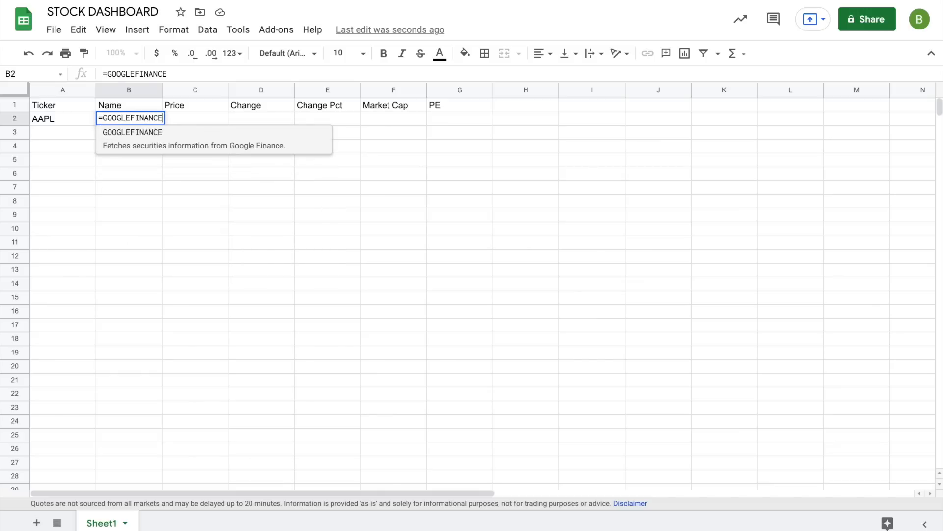
type("(")
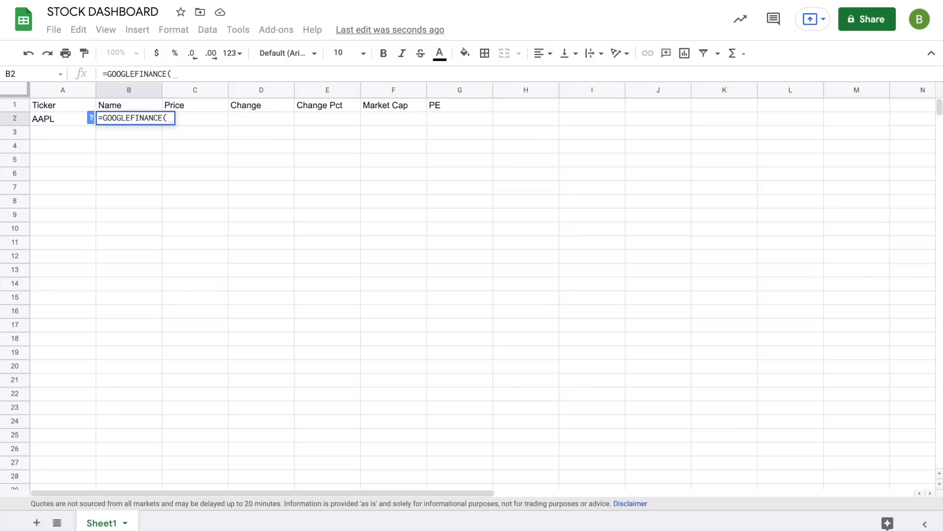
left_click(45, 118)
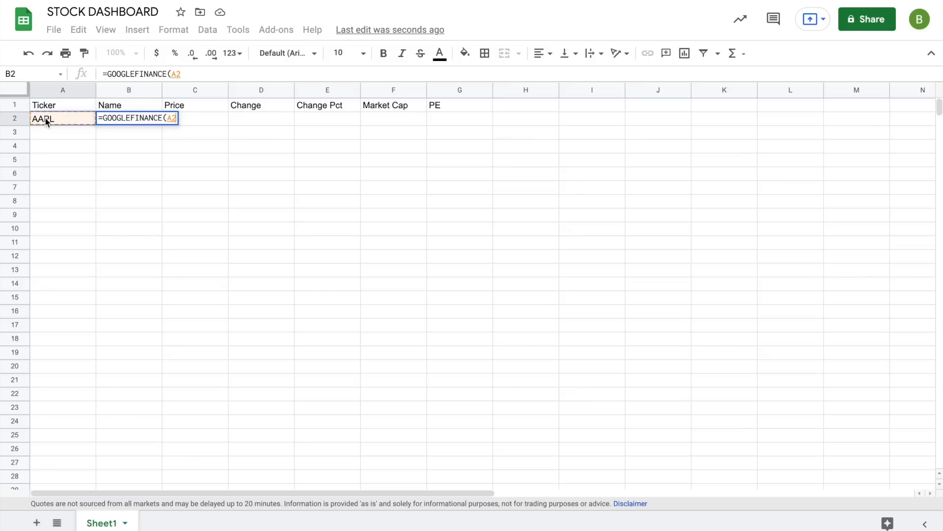
type(",")
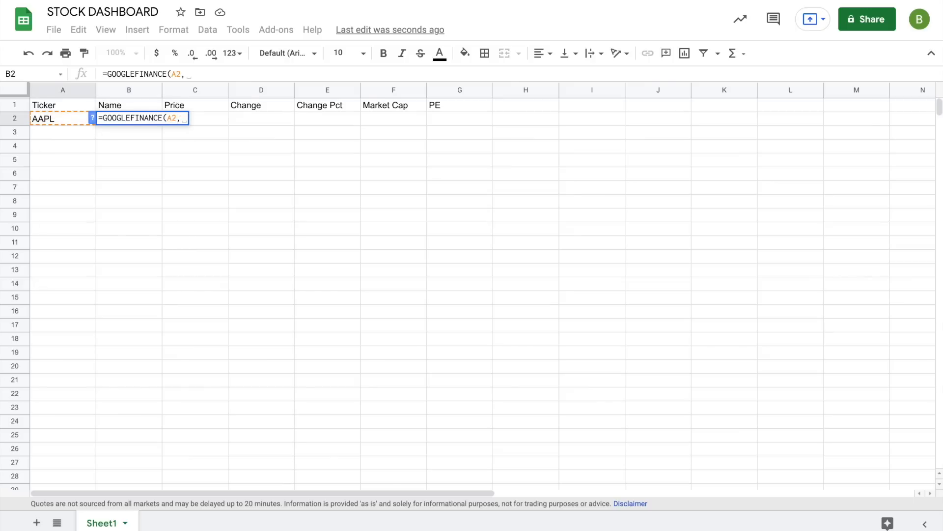
key("BackSpace")
type("\"name\"")
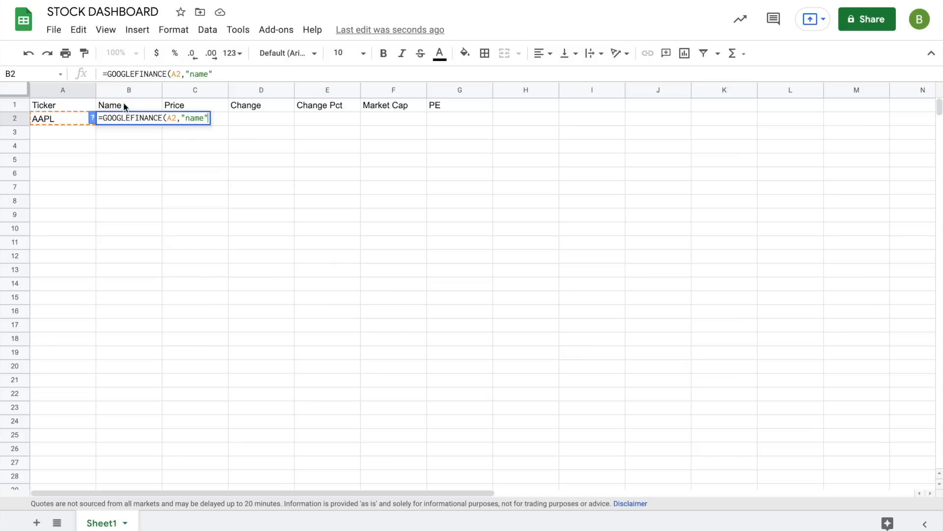
key("Return")
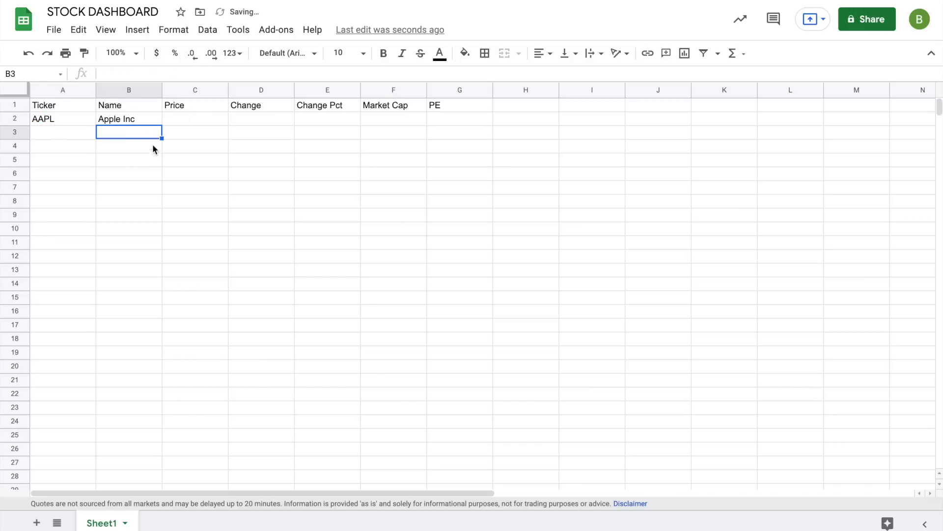
Fetch the stock price in cell C2 with =GOOGLEFINANCE(A2,"price") and copy the formula's opening part, =GOOGLEFINANCE(A2, for reuse
left_click(178, 118)
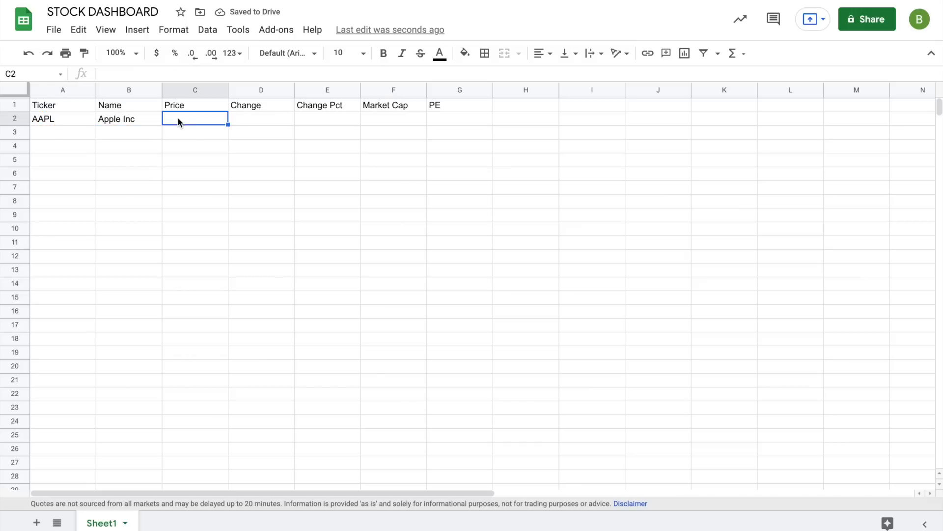
type("=")
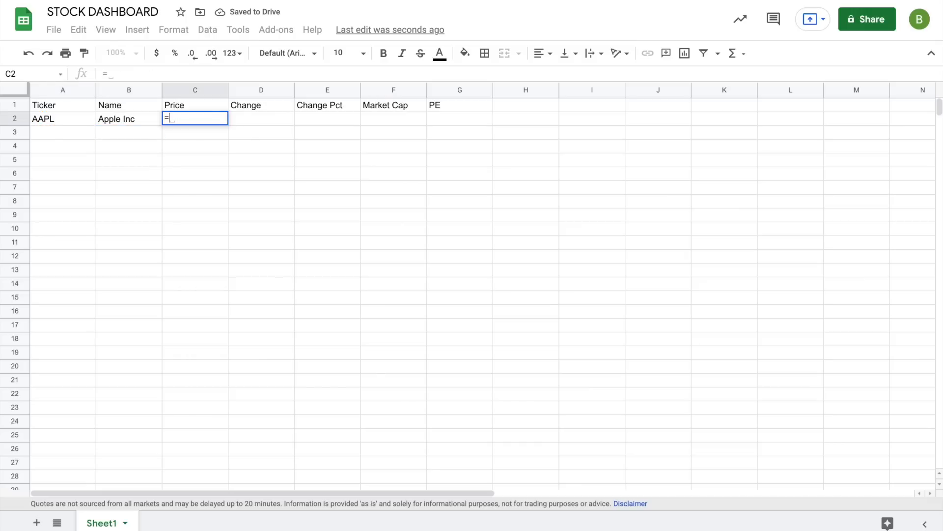
type("GOOGLEFIN")
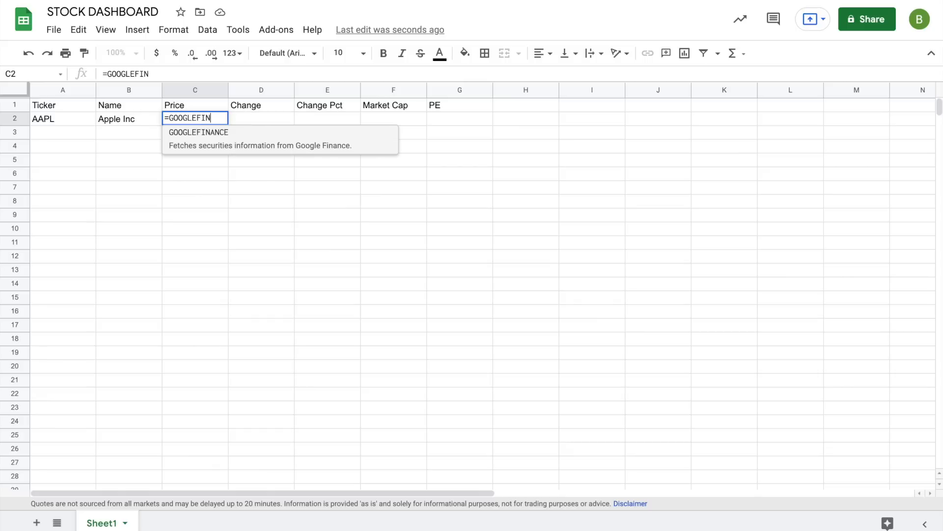
type("ANCE(")
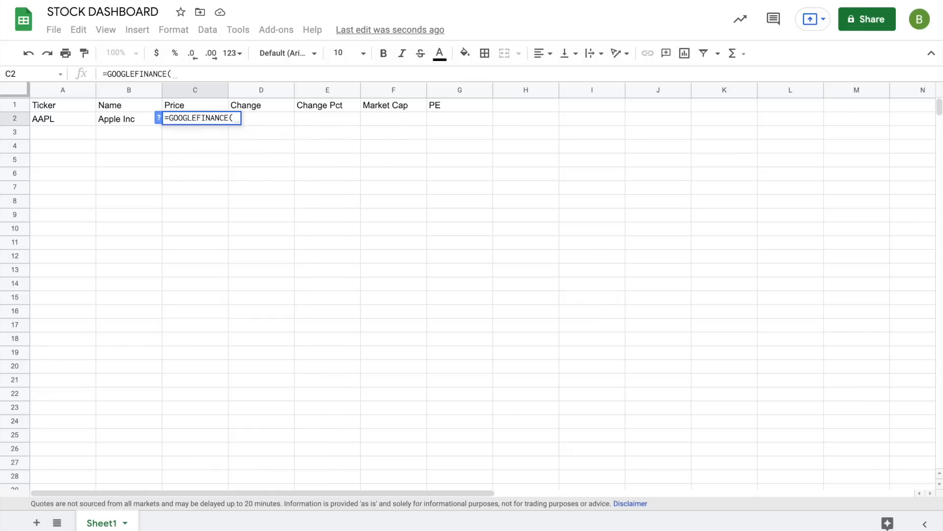
left_click(72, 116)
type(",\"price\")")
left_click_drag(246, 119, 166, 115)
key("ctrl+c")
key("Return")
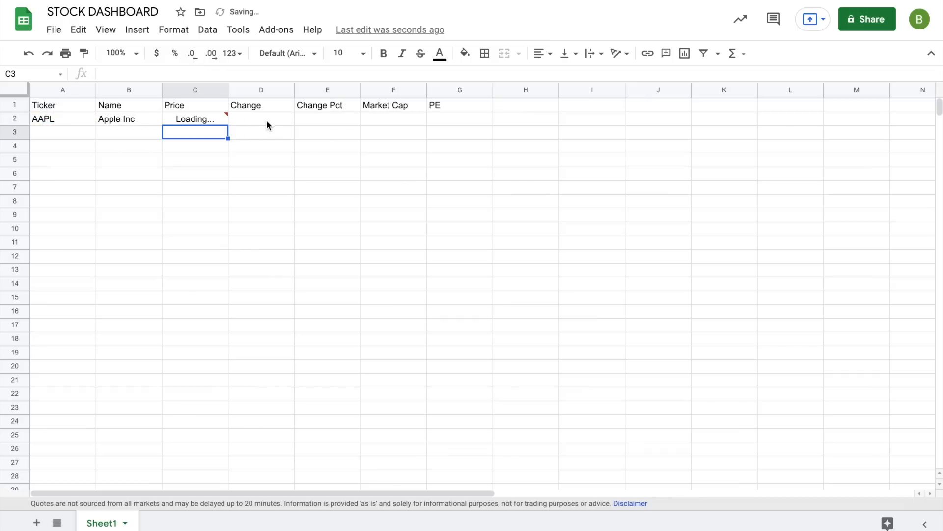
Fetch the price change in cell D2 by pasting the copied formula opening and completing it as =GOOGLEFINANCE(A2,"change")
left_click(260, 119)
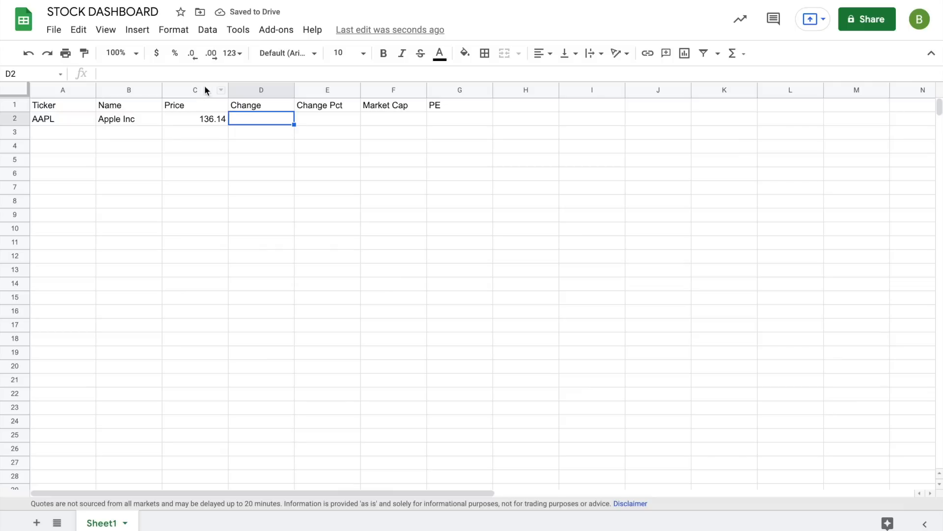
left_click(188, 74)
key("ctrl+v")
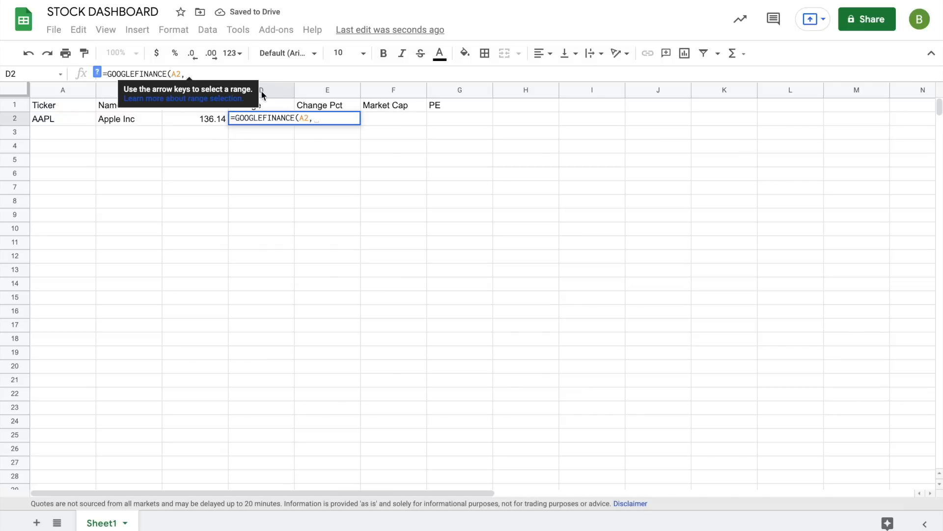
type("\"")
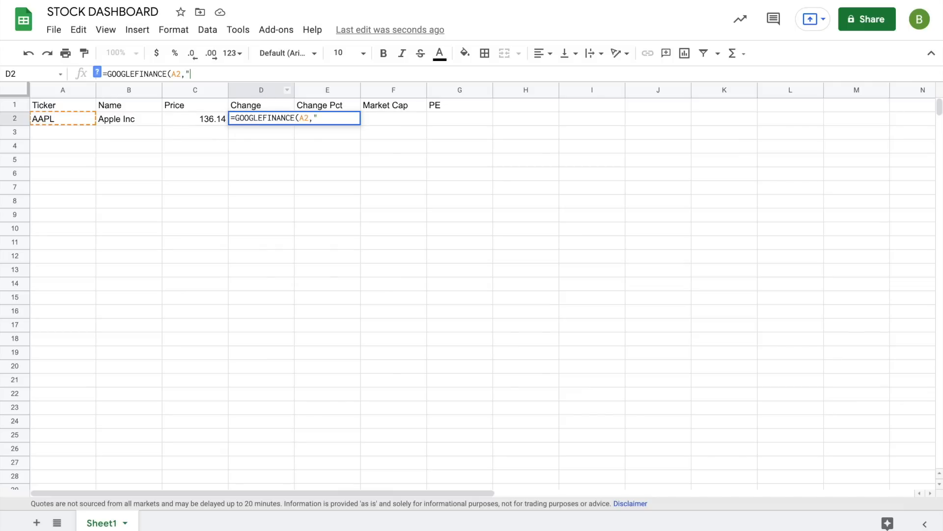
type("change\")")
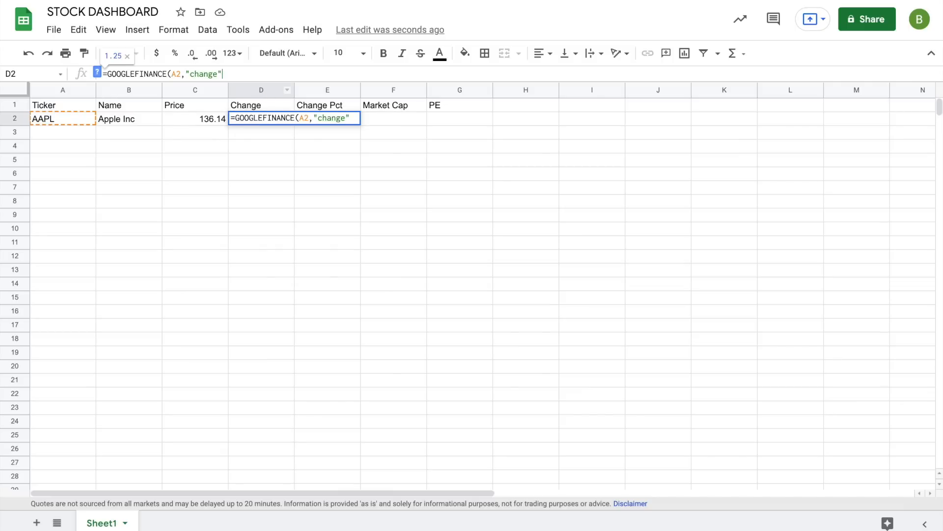
key("Return")
Fetch the percentage change in cell E2 with the formula =GOOGLEFINANCE(A2,"changepct")
left_click(316, 120)
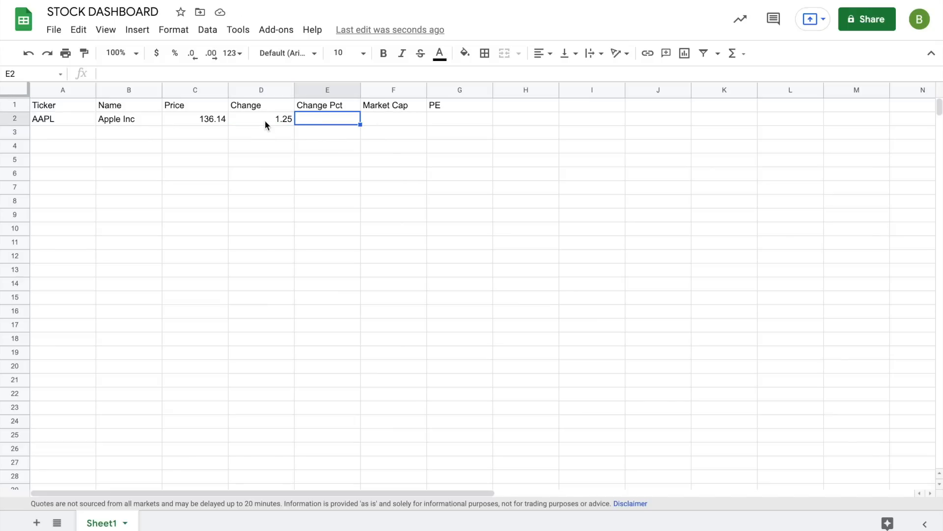
type("=GOOGLEFINANCE(A2,\"c")
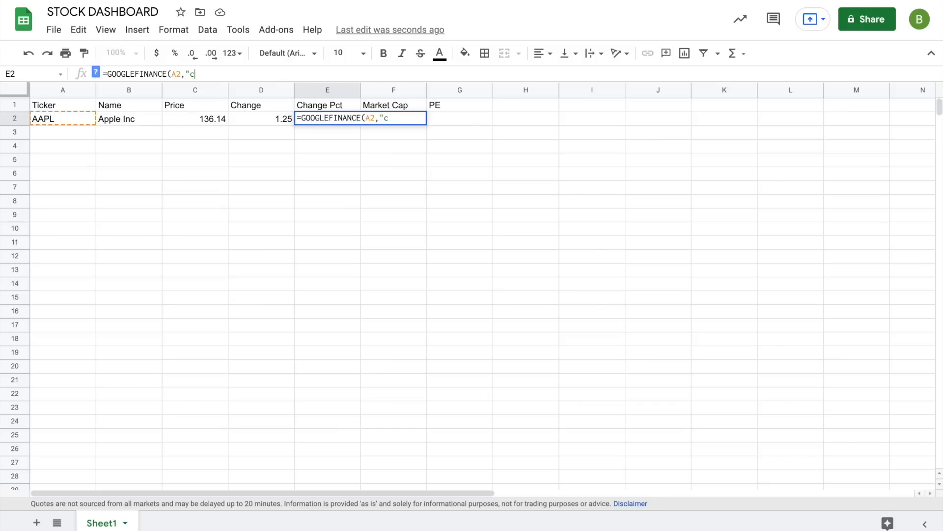
type("hangepct\"")
key("Return")
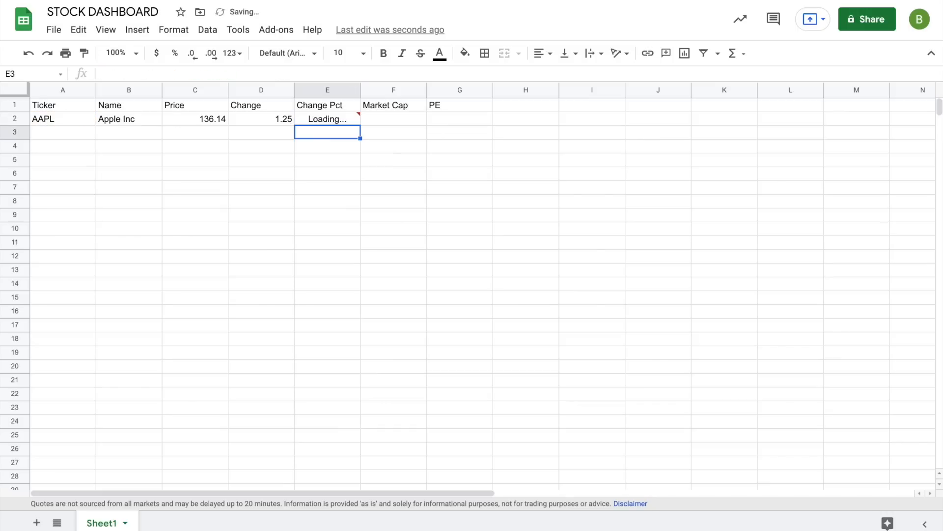
Fetch the market cap in cell F2 with the formula =GOOGLEFINANCE(A2,"marketcap")
left_click(384, 121)
left_click(197, 68)
type("=GOOGLEFINANCE(A2,")
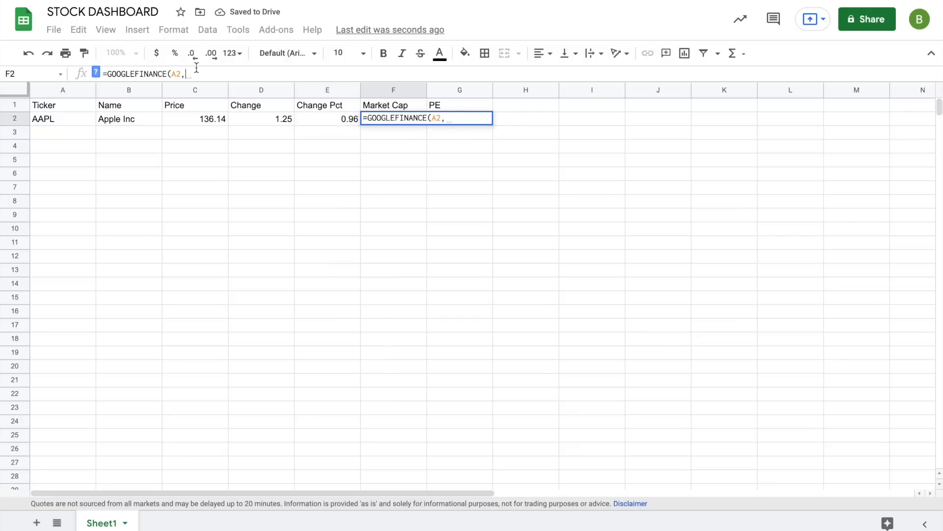
type("\"ma")
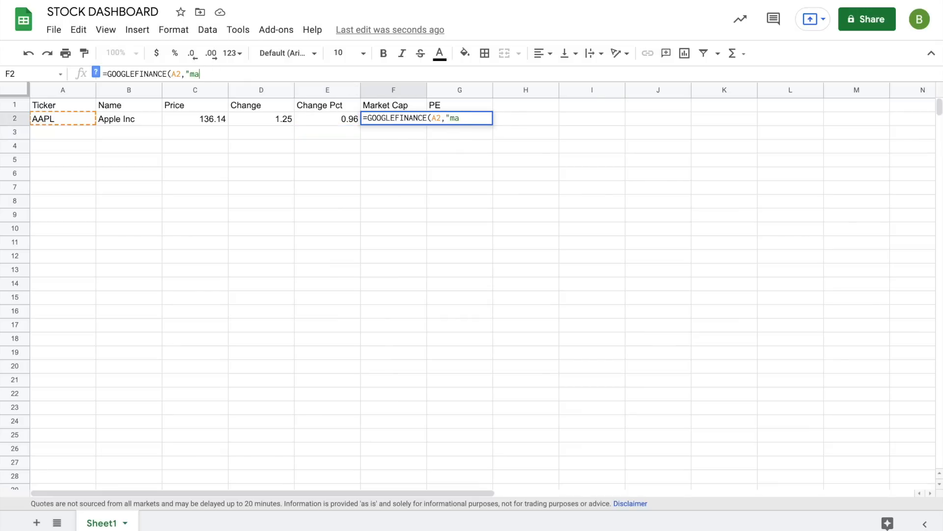
type("rketcap\"")
key("Return")
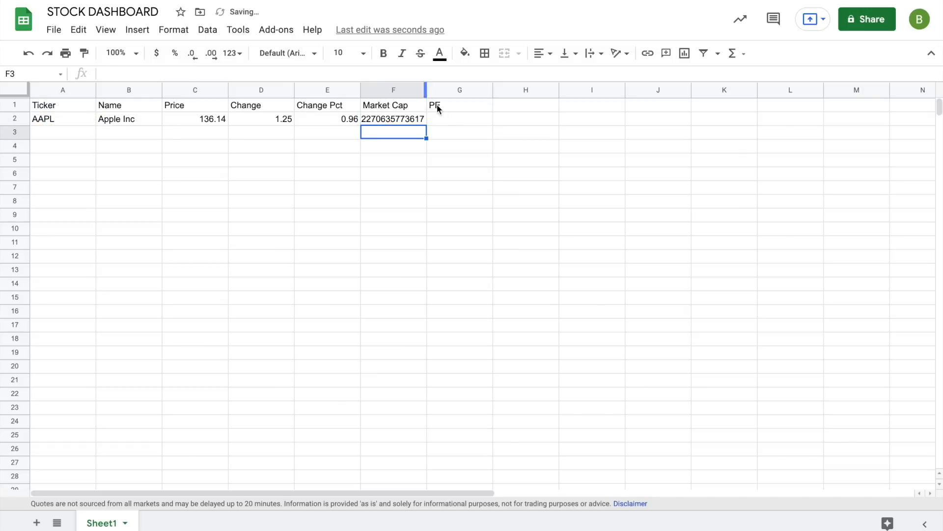
Fetch the PE ratio in cell G2 with the formula =GOOGLEFINANCE(A2,"PE")
left_click(446, 117)
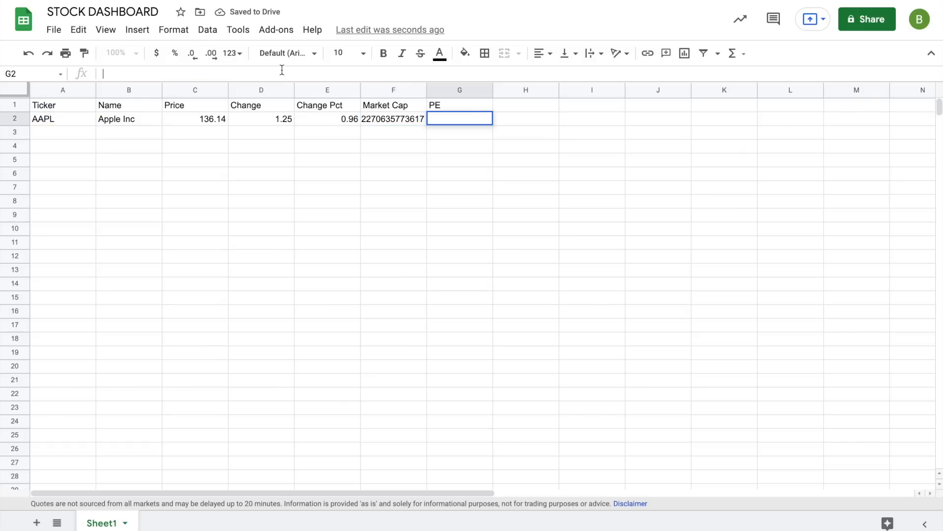
type("=GOOGLEFINANCE(A2,\"PE")
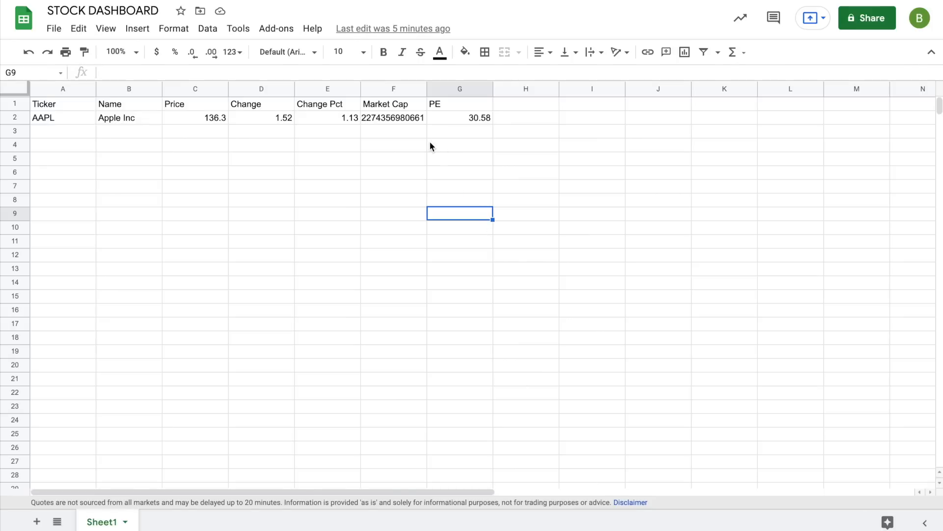
Apply the custom number format #,##0,,," B" to the market cap in cell F2 to show it in billions
left_click(392, 120)
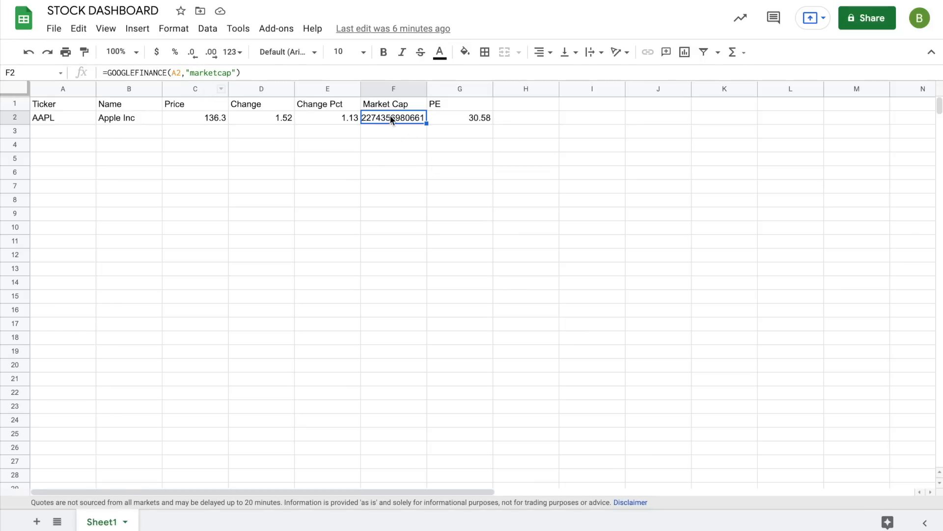
left_click(186, 30)
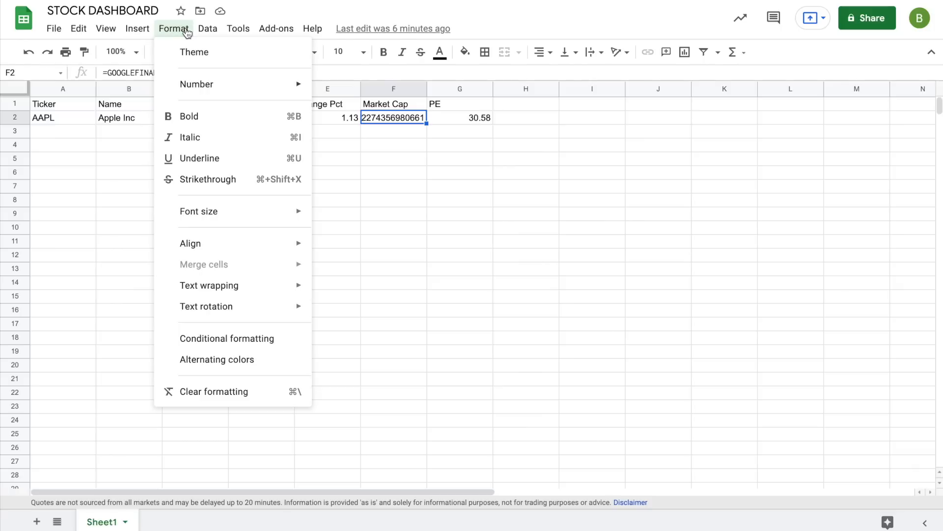
mouse_move(238, 87)
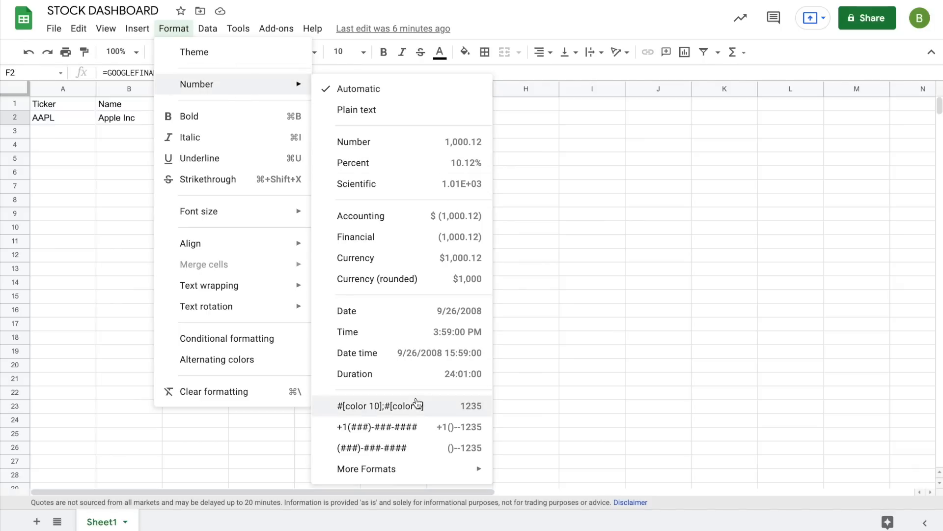
mouse_move(419, 472)
left_click(548, 513)
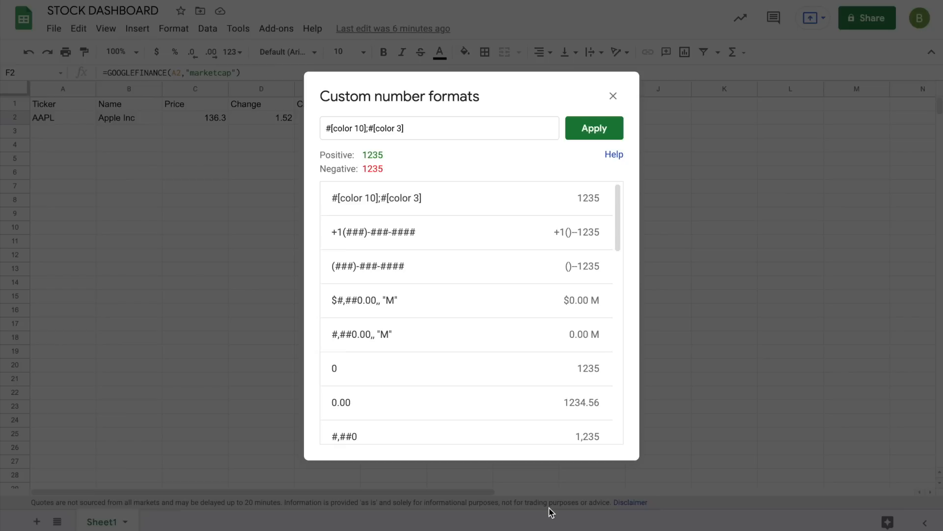
left_click_drag(316, 128, 458, 133)
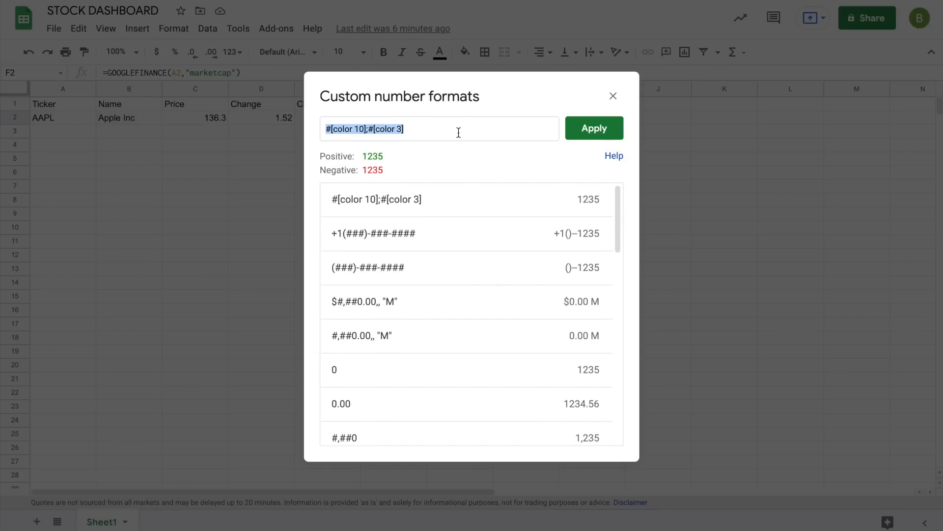
type("#,")
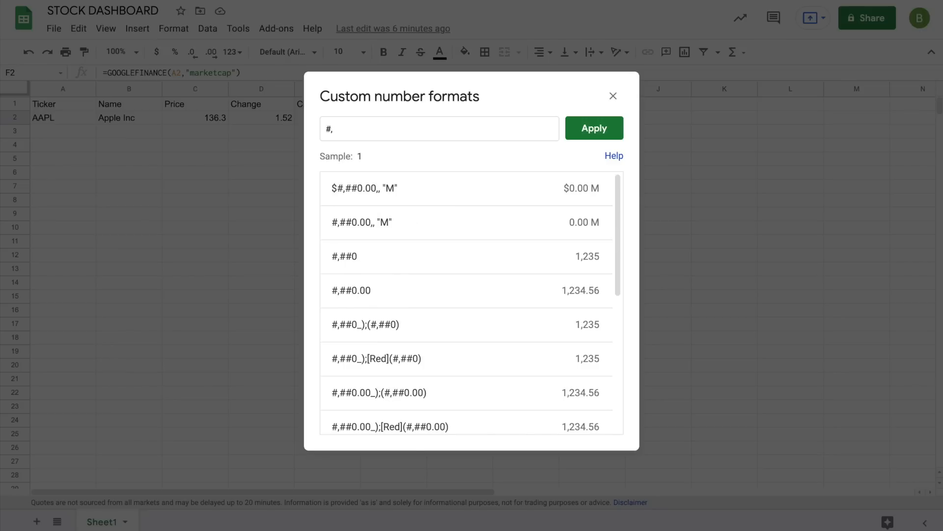
type("##0,")
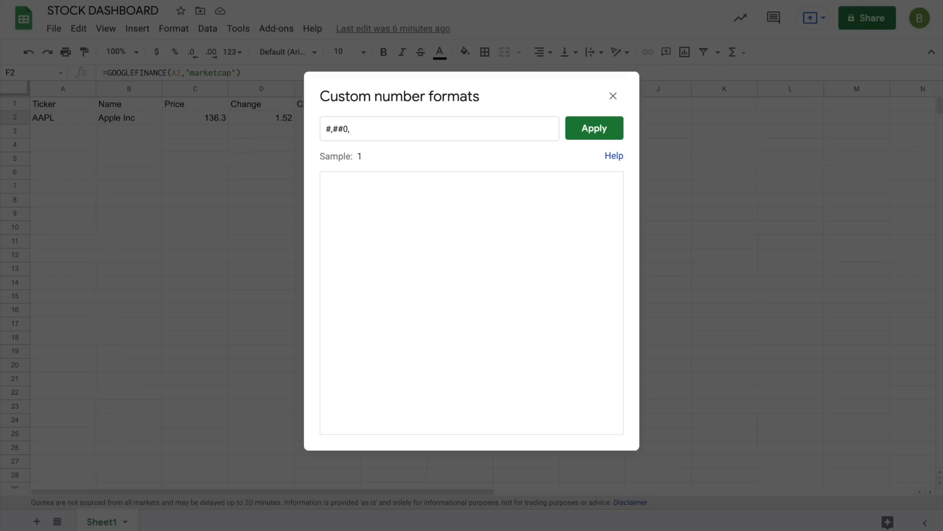
type(",")
type("\"")
type("B\"")
left_click(596, 127)
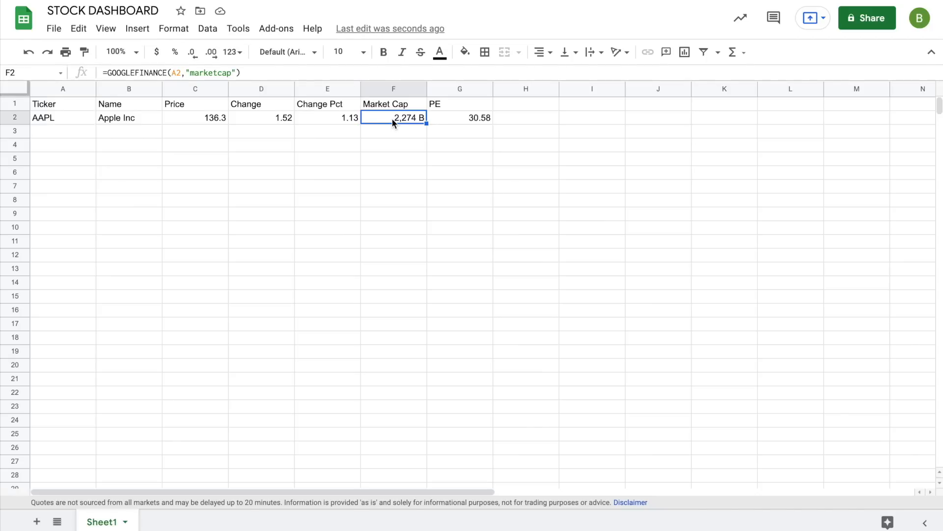
Apply the custom number format #,##0" X" to the PE ratio in cell G2
left_click(439, 118)
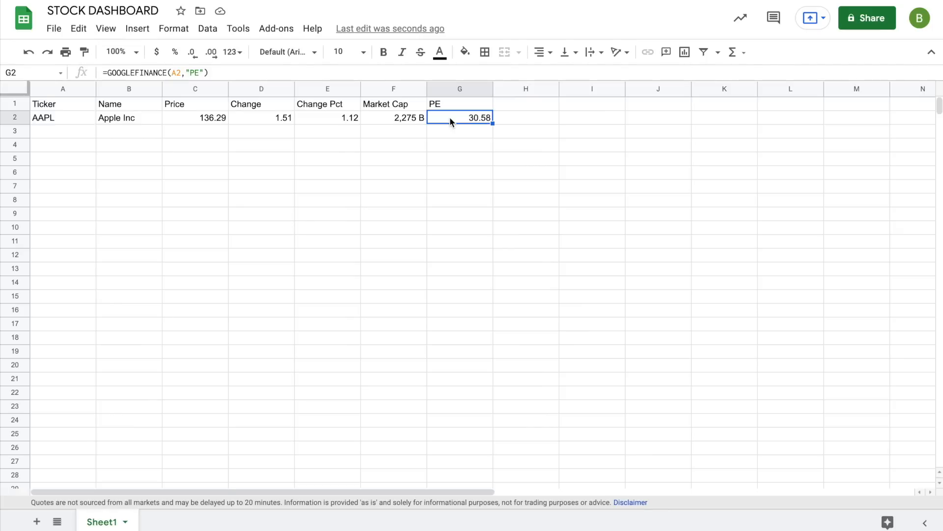
left_click(179, 35)
mouse_move(246, 91)
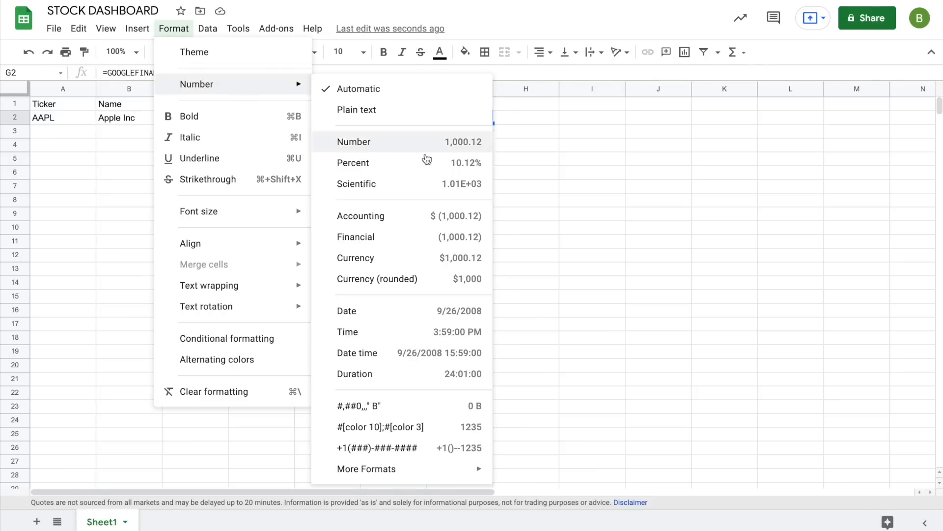
mouse_move(435, 472)
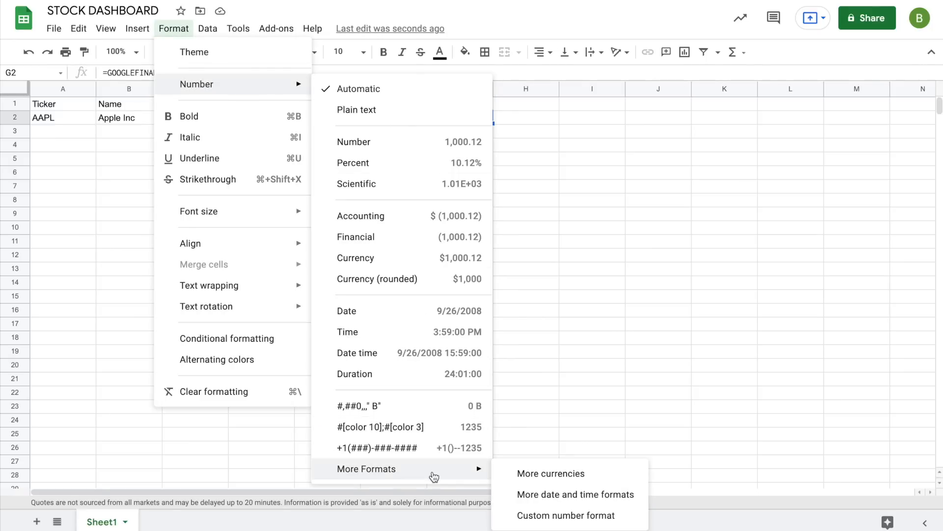
left_click(565, 514)
left_click_drag(378, 138, 297, 134)
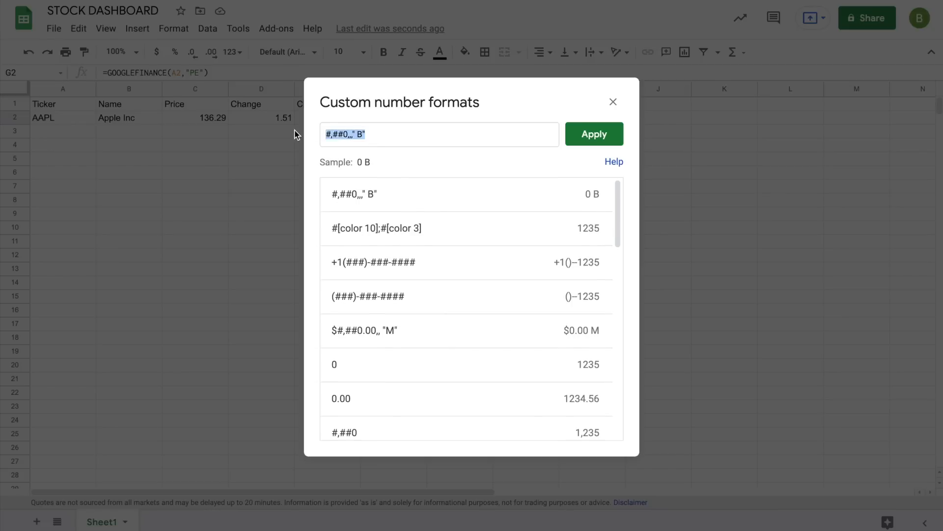
type("#,")
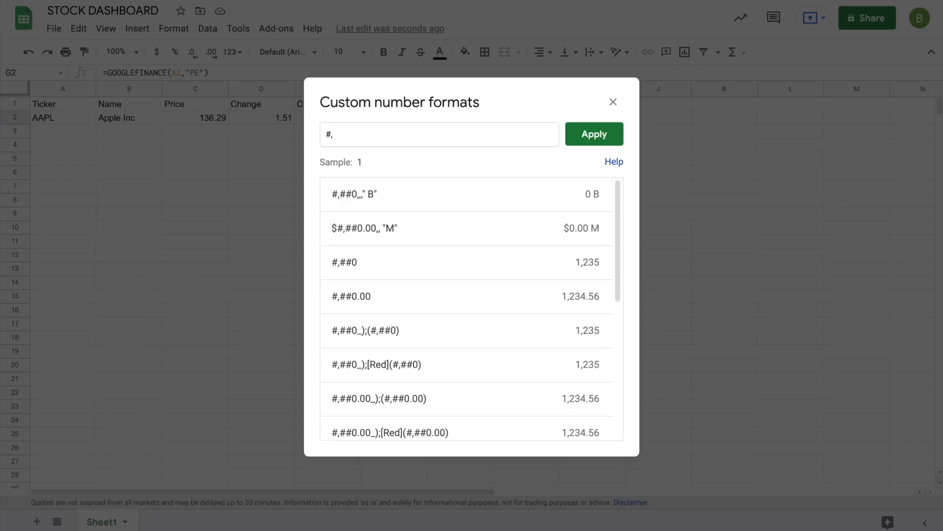
type("##0\" ")
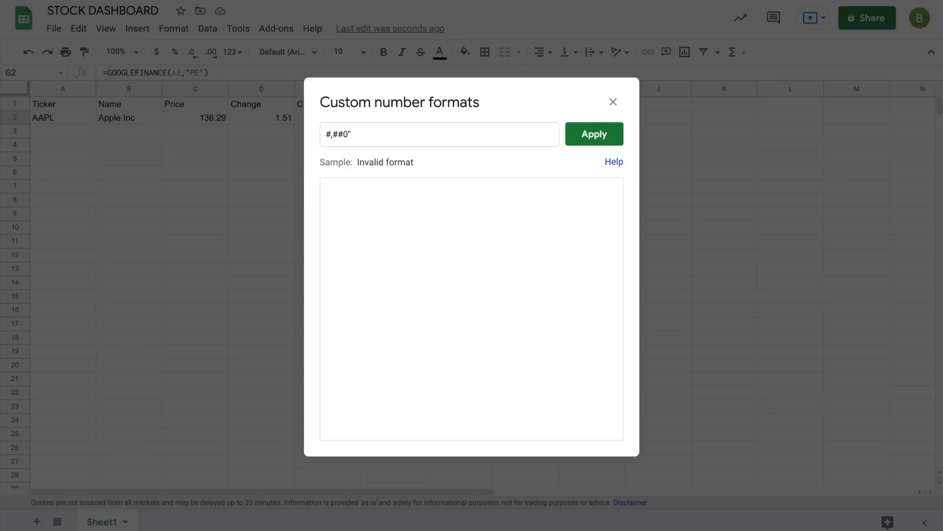
type("X\"")
left_click(588, 135)
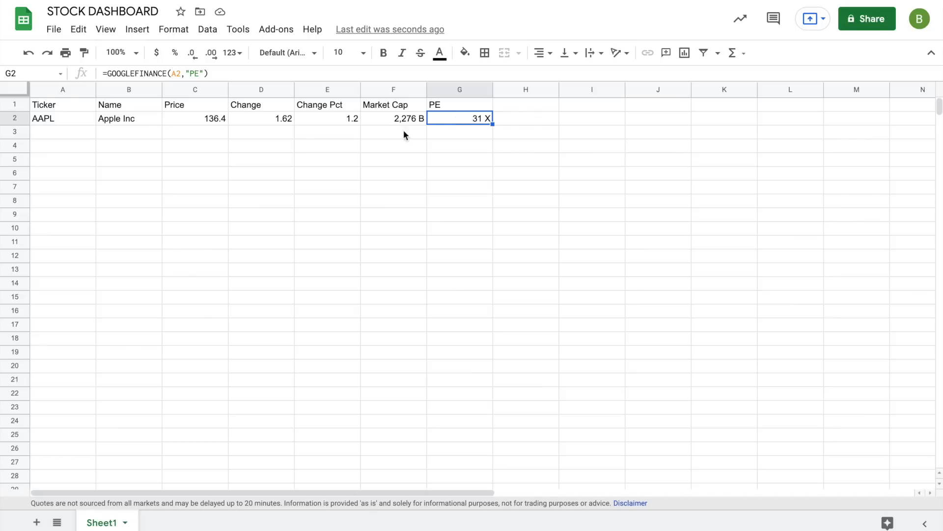
Enter the custom number format +#,##0.00;-#,##0.00;- for the price change in cell D2
left_click(270, 119)
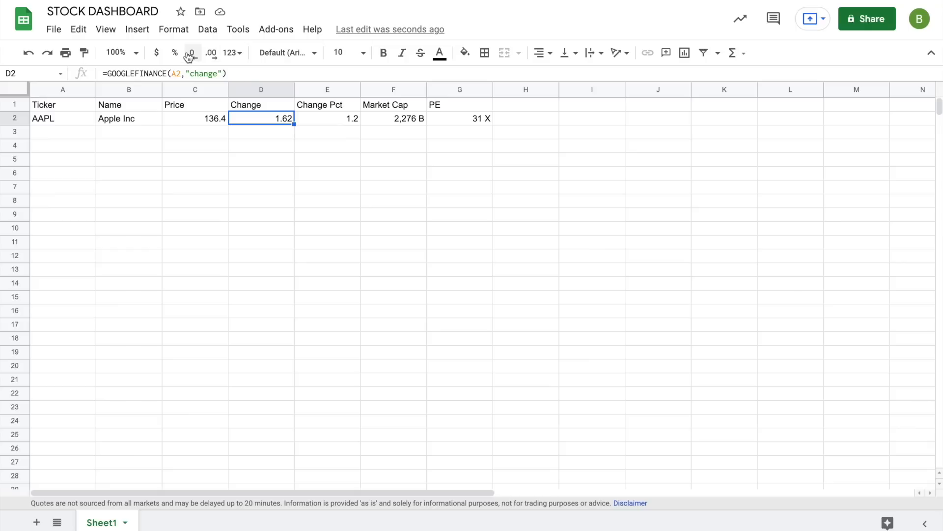
left_click(171, 30)
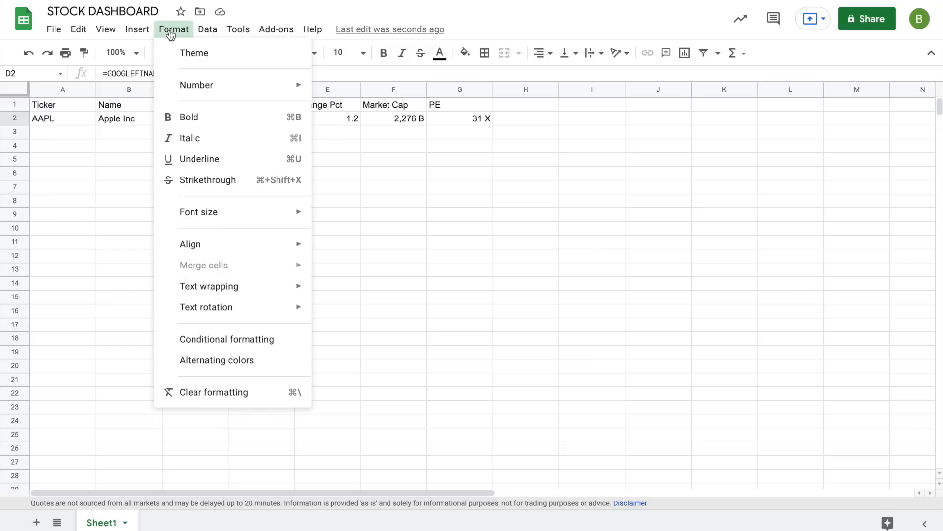
mouse_move(204, 84)
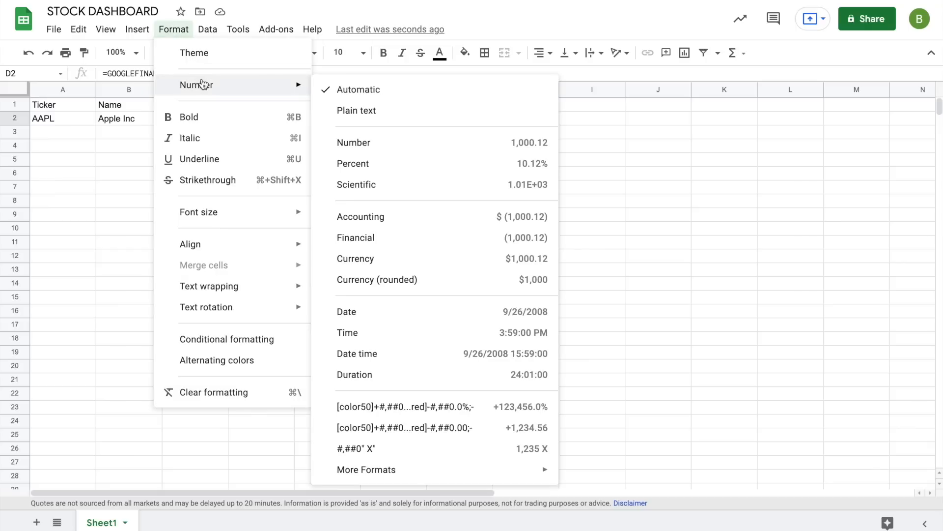
mouse_move(434, 475)
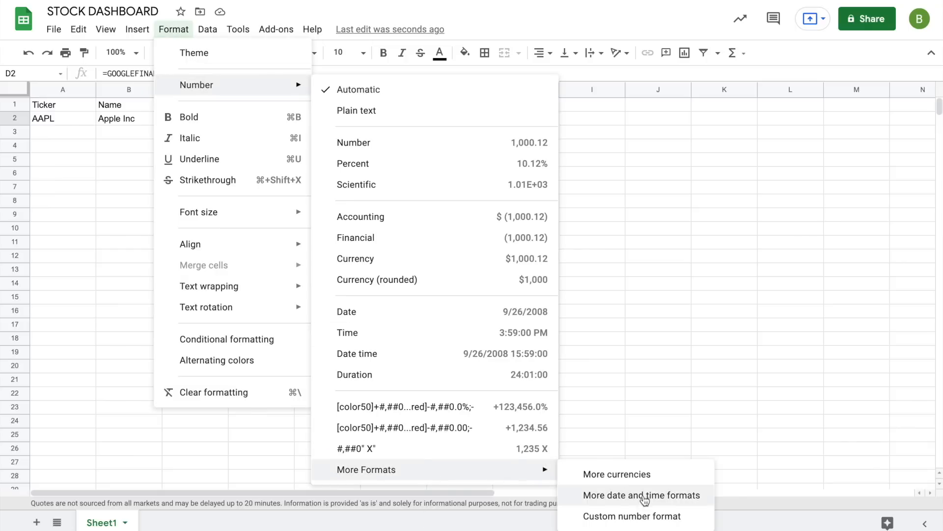
left_click(650, 517)
left_click_drag(462, 123, 296, 125)
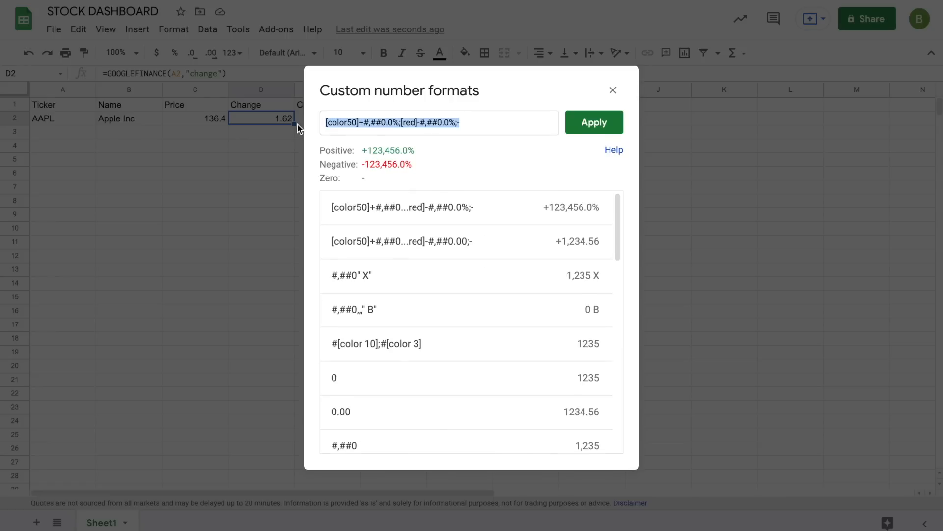
key("BackSpace")
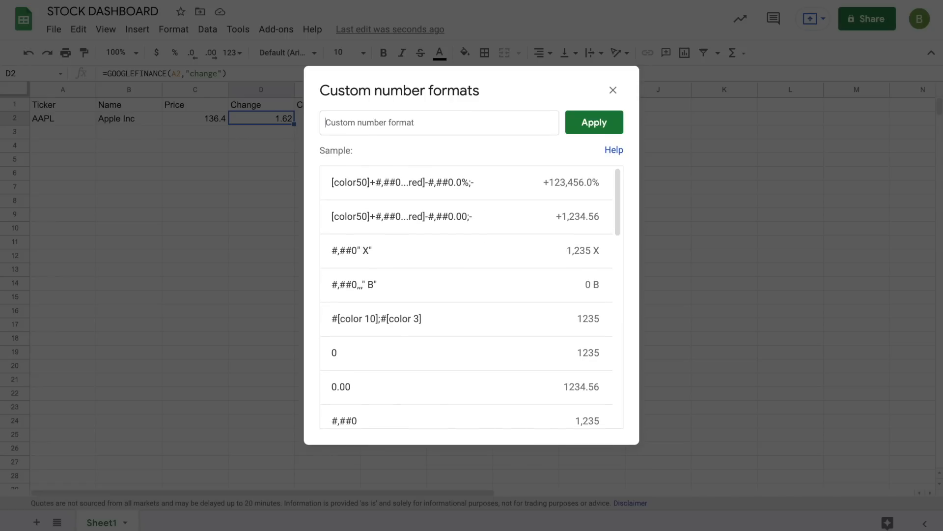
type("+")
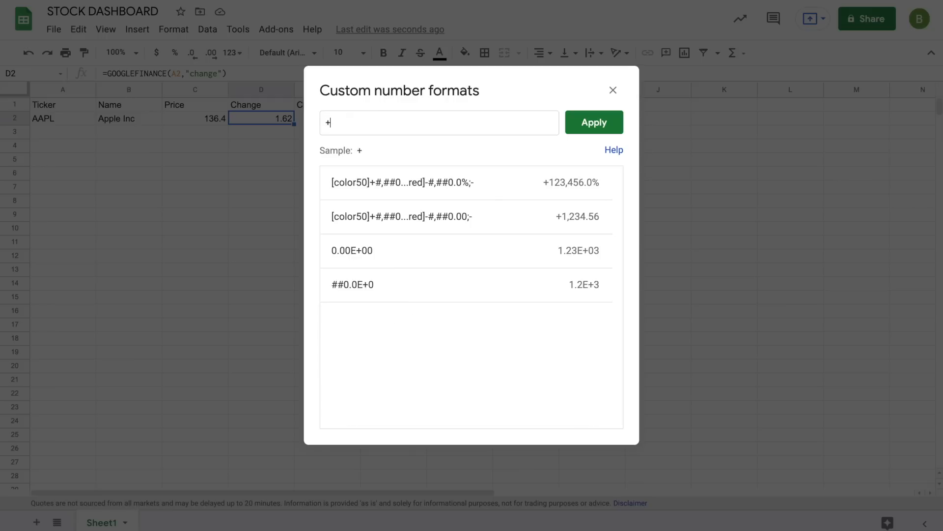
type("#")
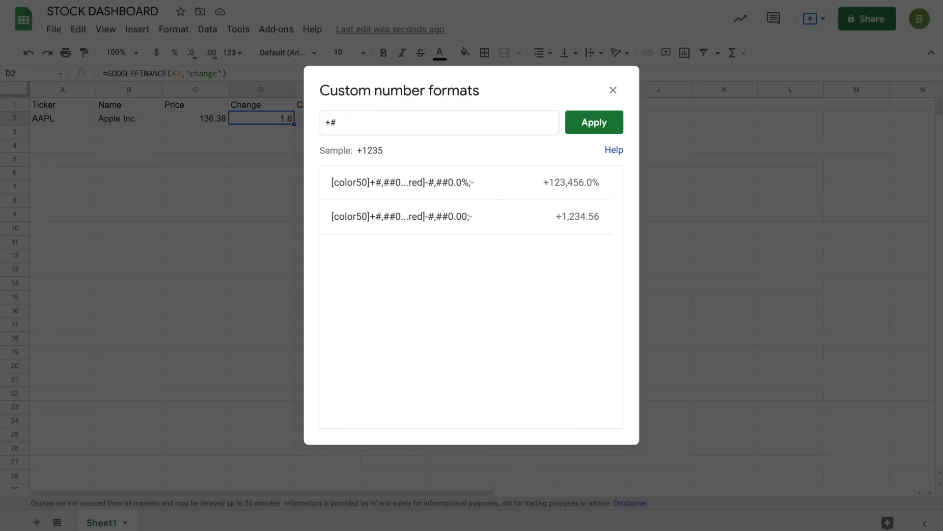
type(",##0.00")
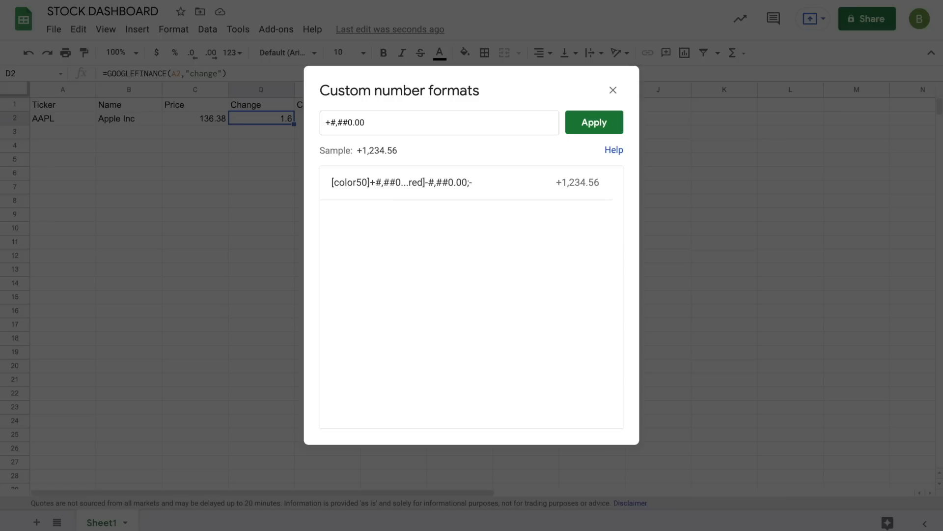
type(";")
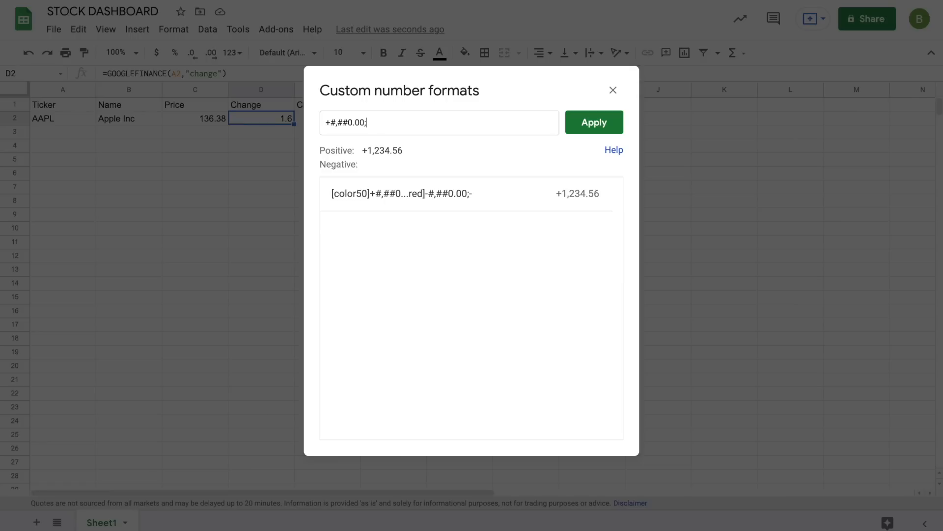
type("-#")
type(",##")
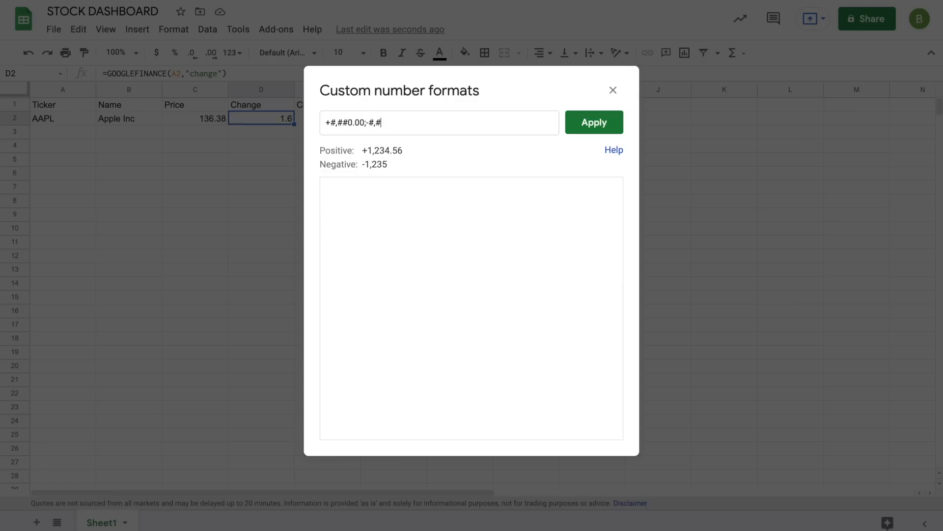
type("0.00;")
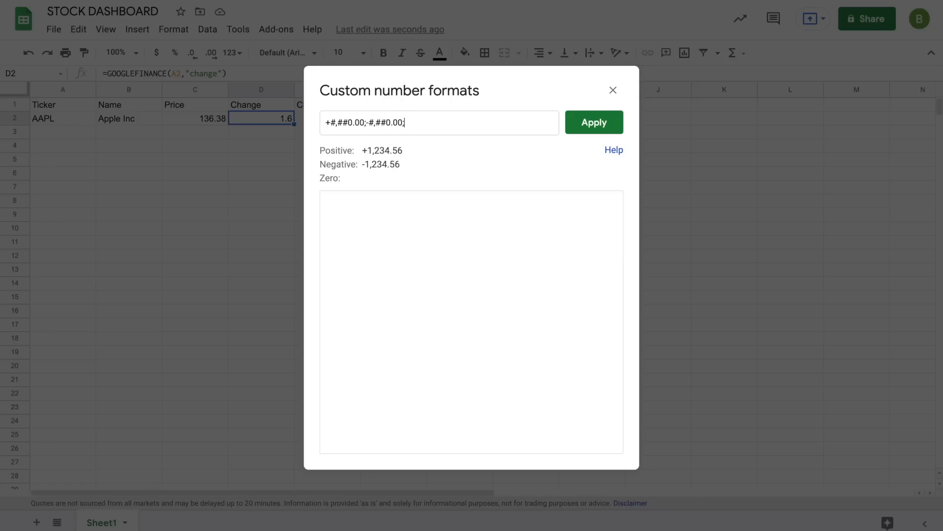
type("-")
Add [green] before the positive part and [red] before the negative part of D2's custom number format, and apply it
left_click(328, 126)
type("[")
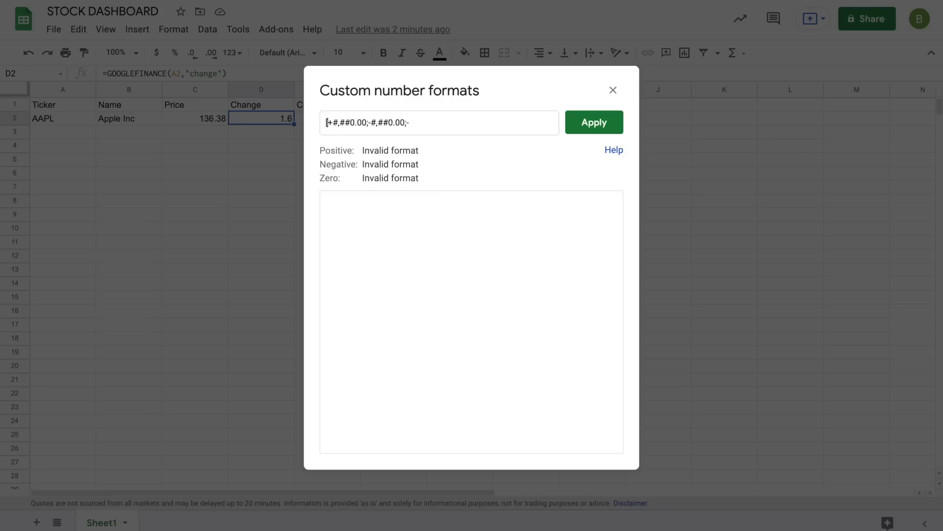
type("green]")
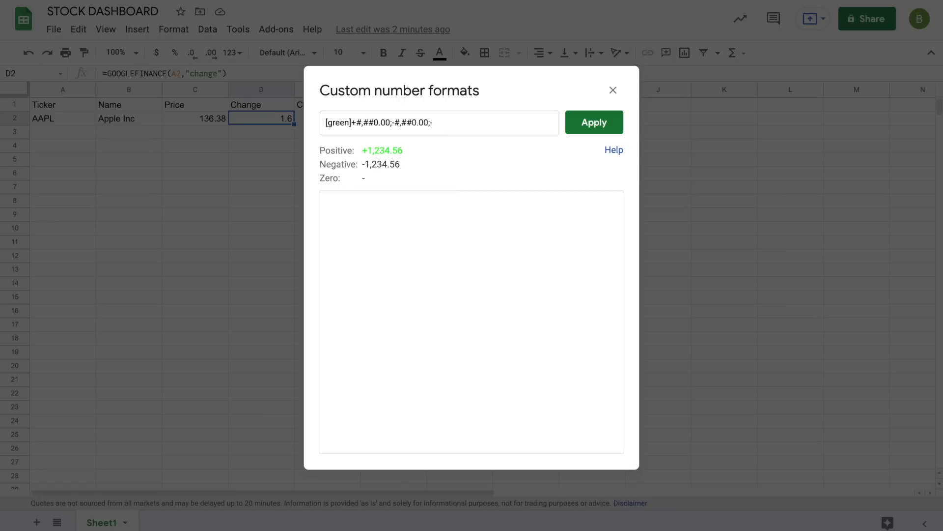
left_click(391, 126)
type("[red]")
left_click(597, 121)
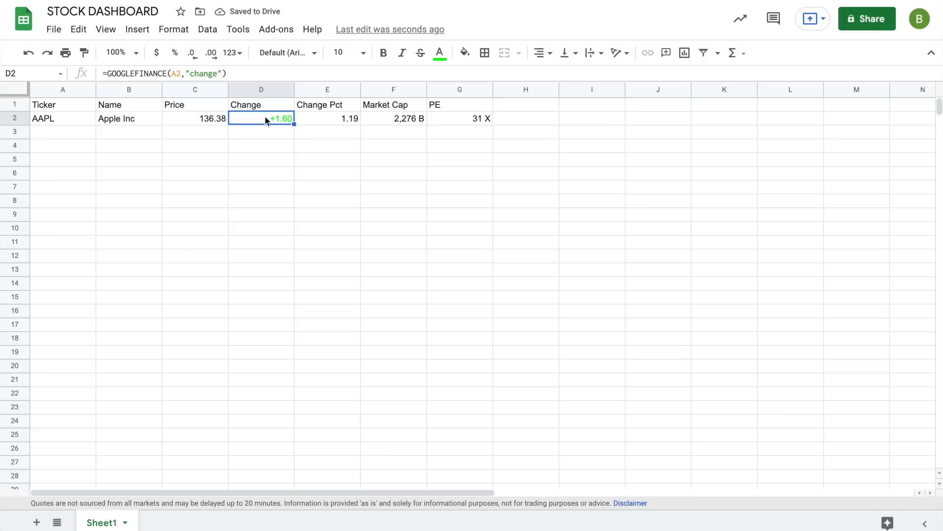
Replace green with color50 in the positive part of D2's custom number format and apply it
left_click(173, 29)
mouse_move(226, 86)
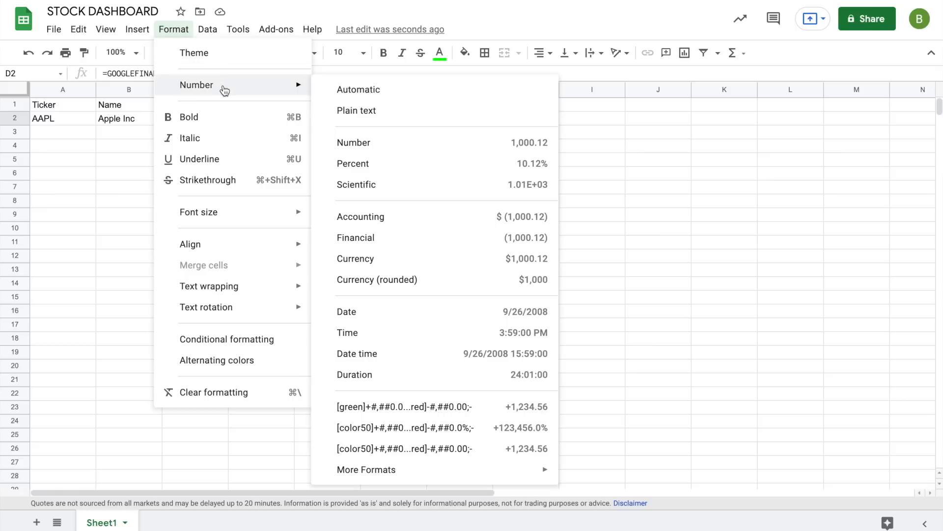
mouse_move(432, 471)
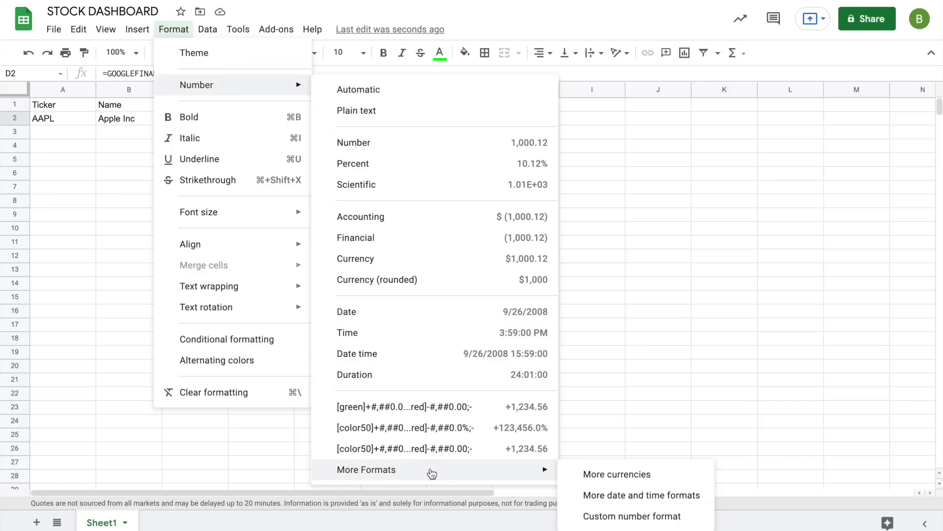
left_click(594, 516)
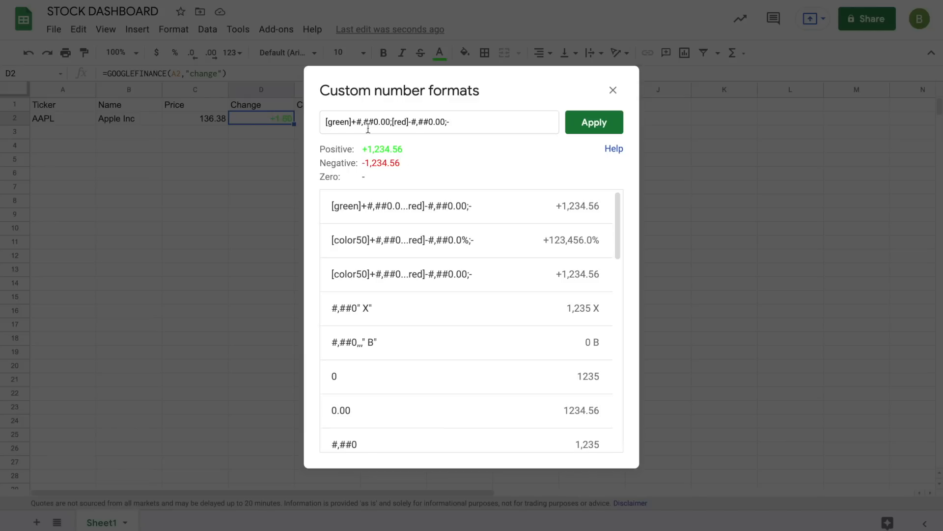
double_click(346, 123)
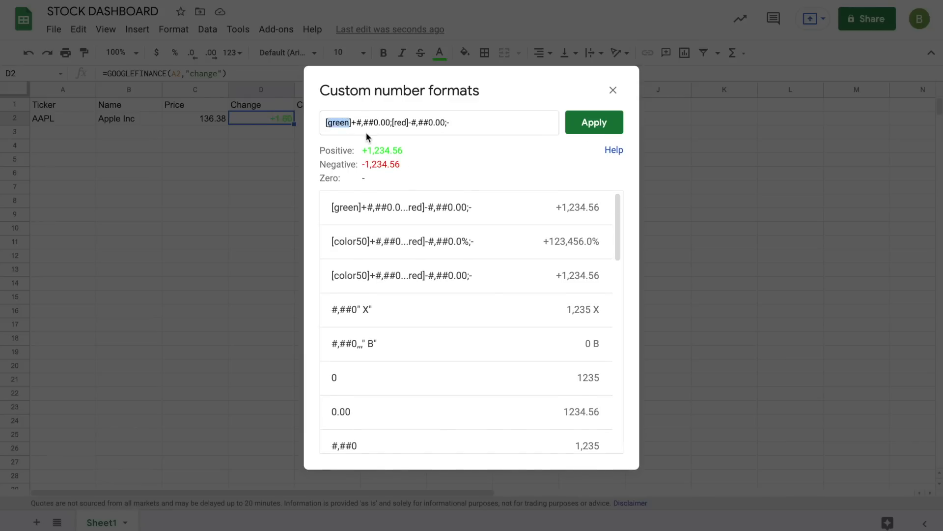
type("color")
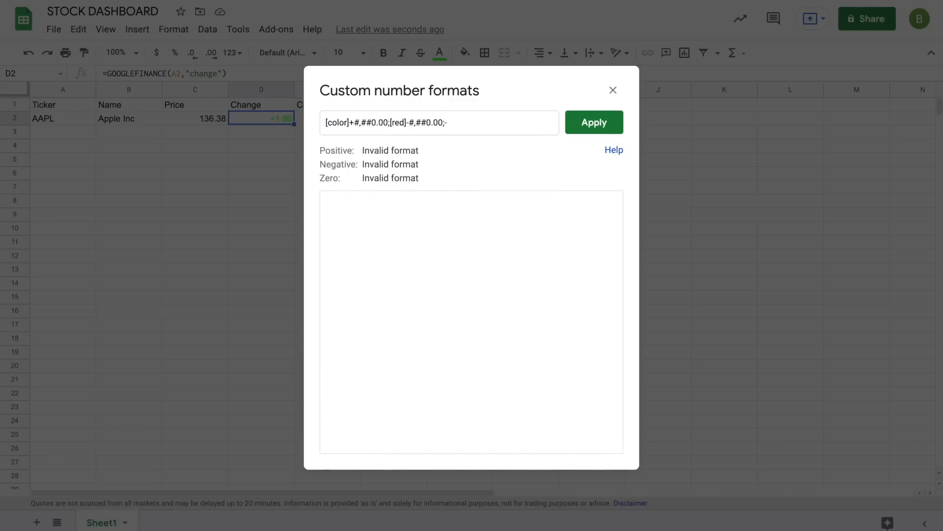
type("50")
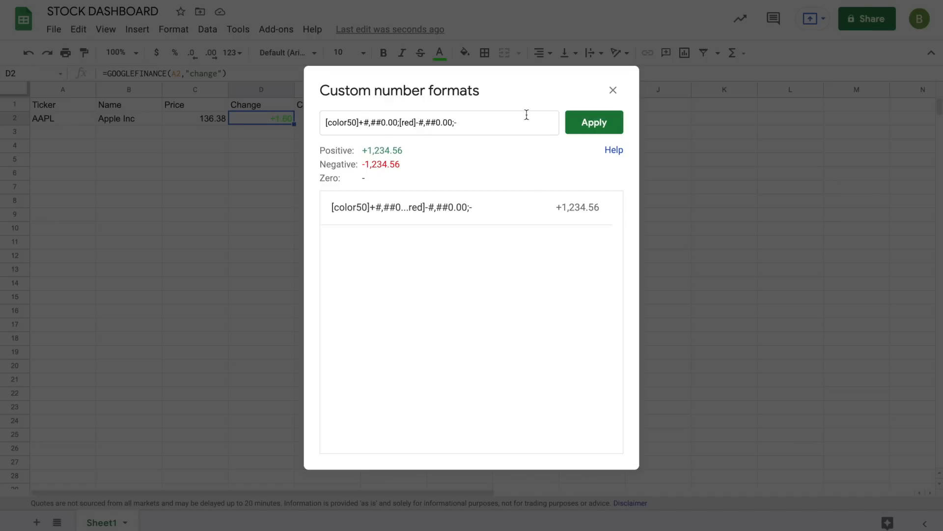
left_click(596, 126)
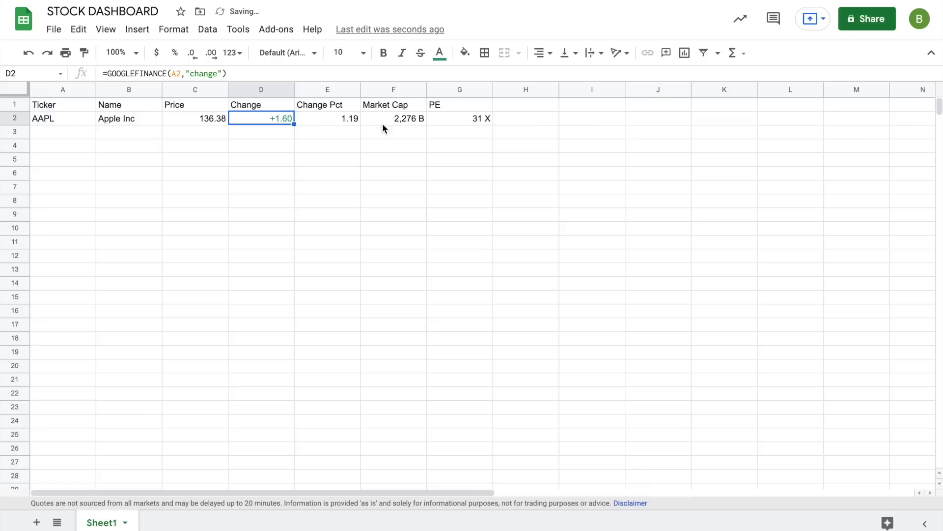
left_click(353, 146)
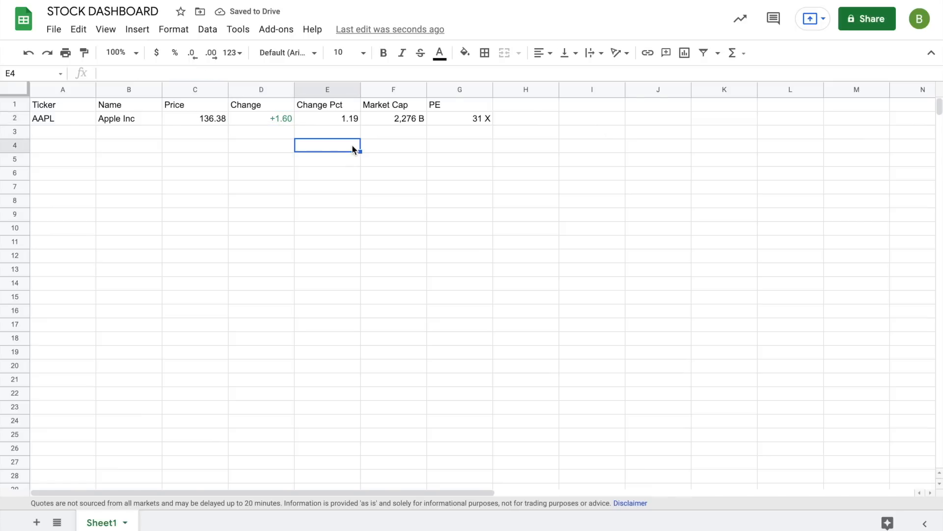
Apply the custom number format [color50]+#,##0.0%;[red]-#,##0.0%;- to the percentage change in cell E2
left_click(339, 118)
left_click(173, 29)
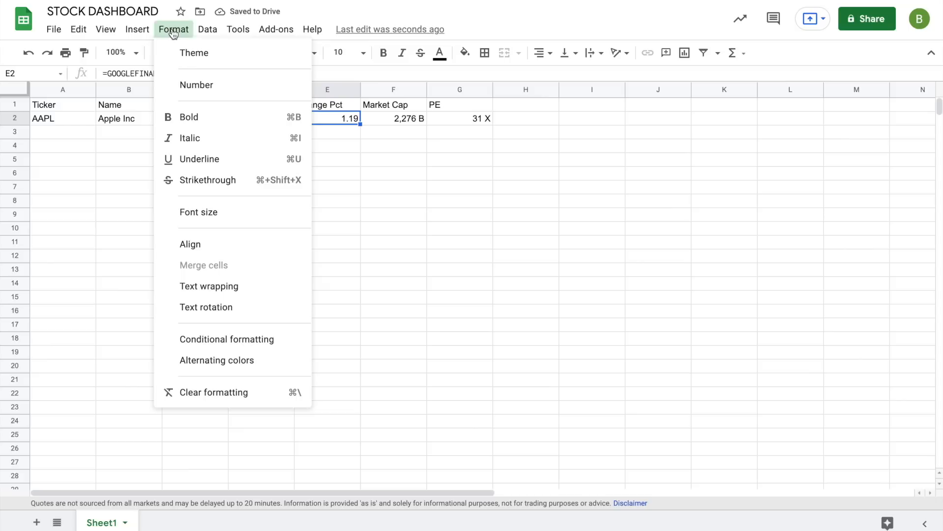
mouse_move(231, 86)
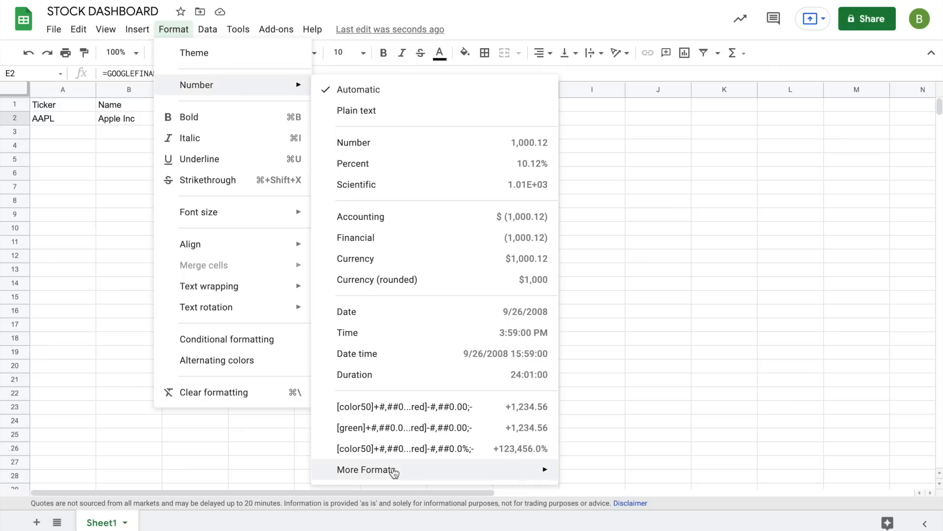
mouse_move(395, 473)
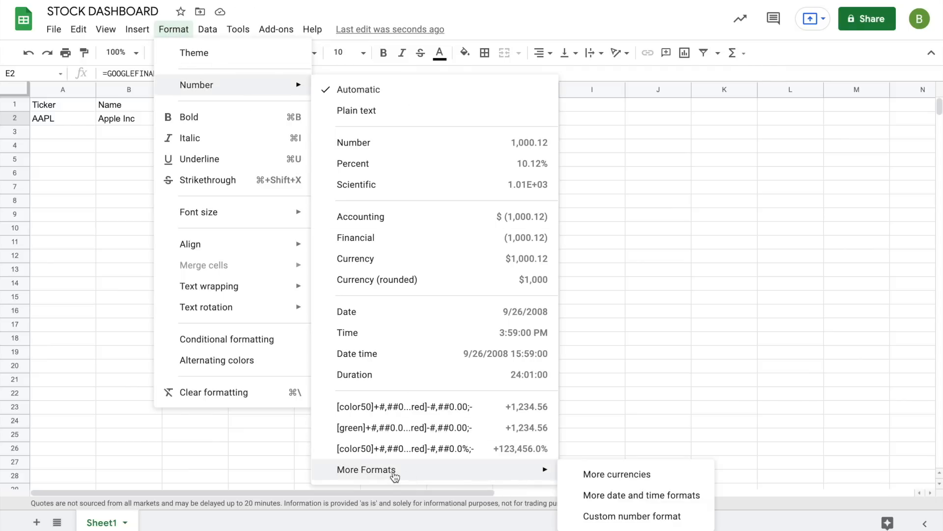
left_click(626, 515)
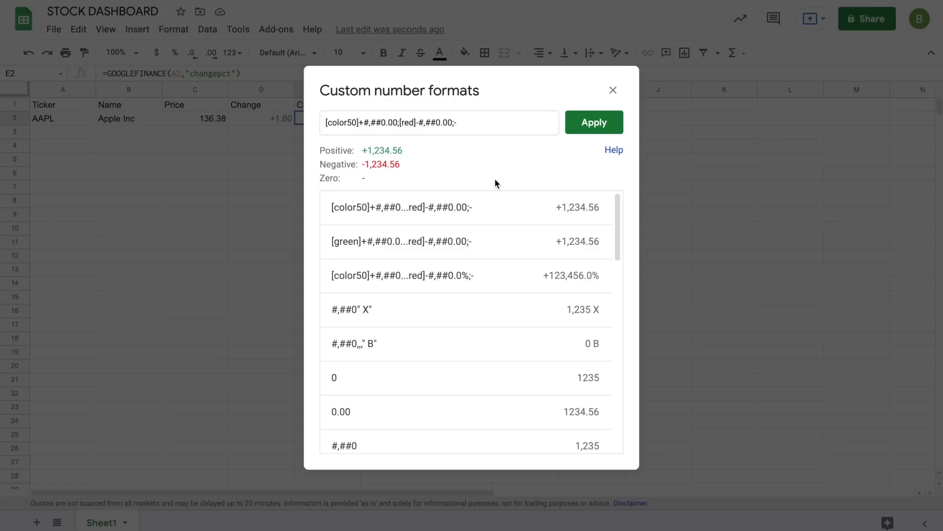
key("BackSpace")
type("%")
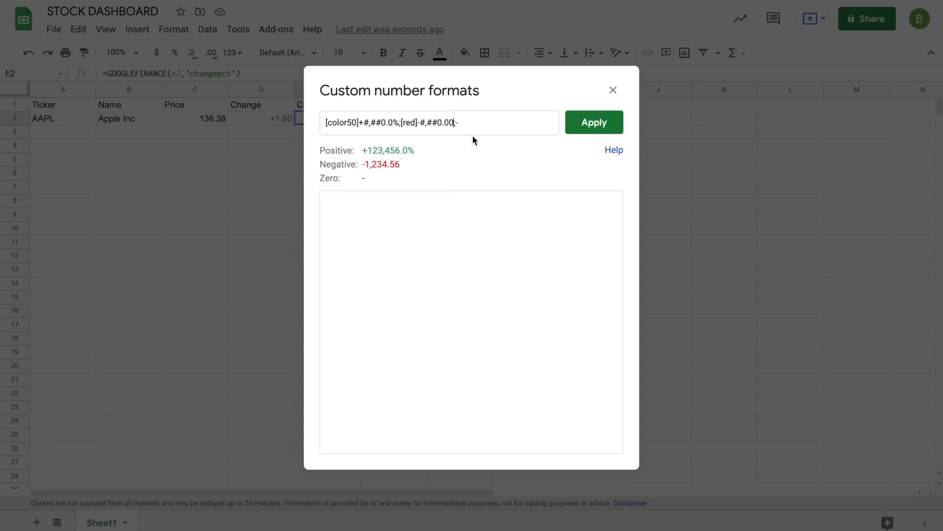
key("BackSpace")
type("%")
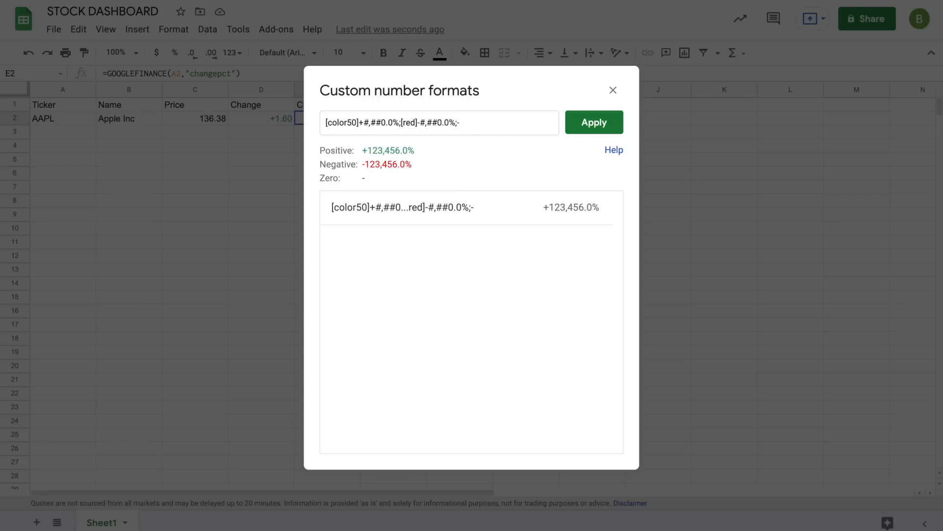
left_click(592, 122)
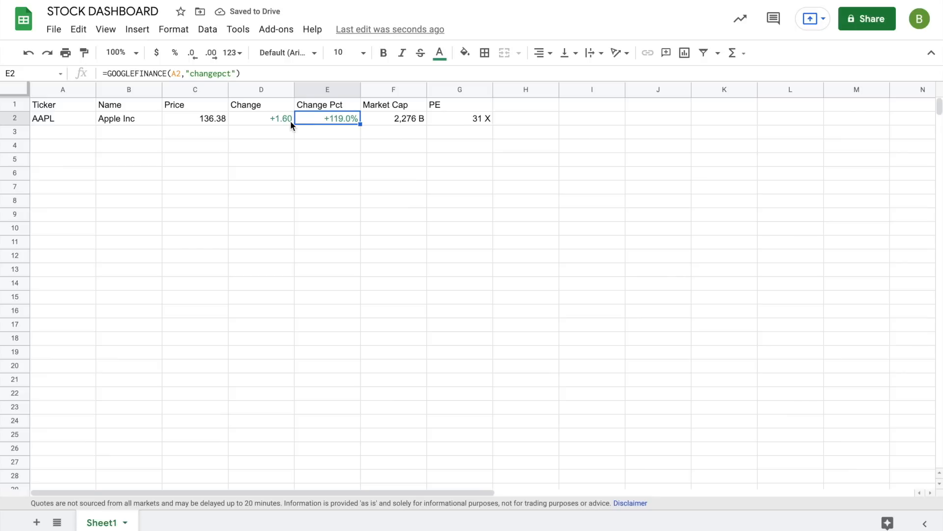
Divide the GOOGLEFINANCE changepct formula in cell E2 by 100
left_click(285, 74)
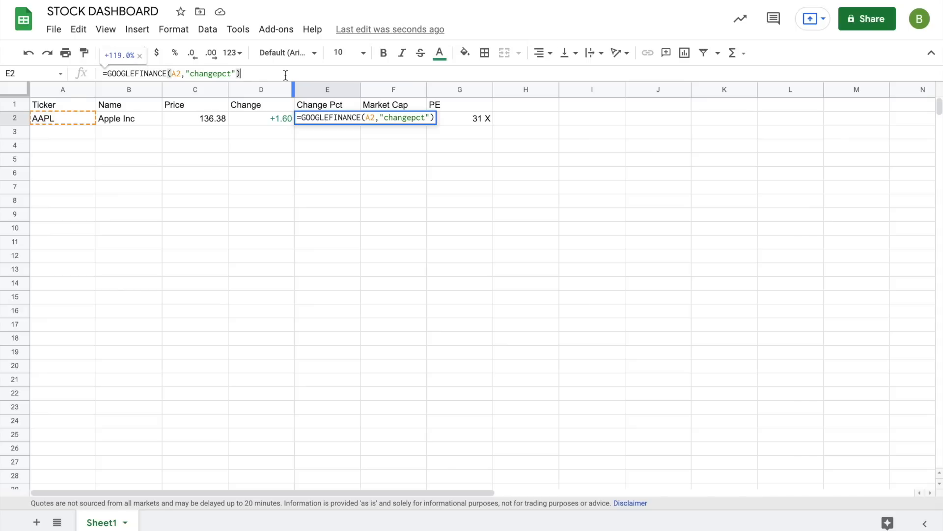
left_click(264, 157)
left_click(330, 120)
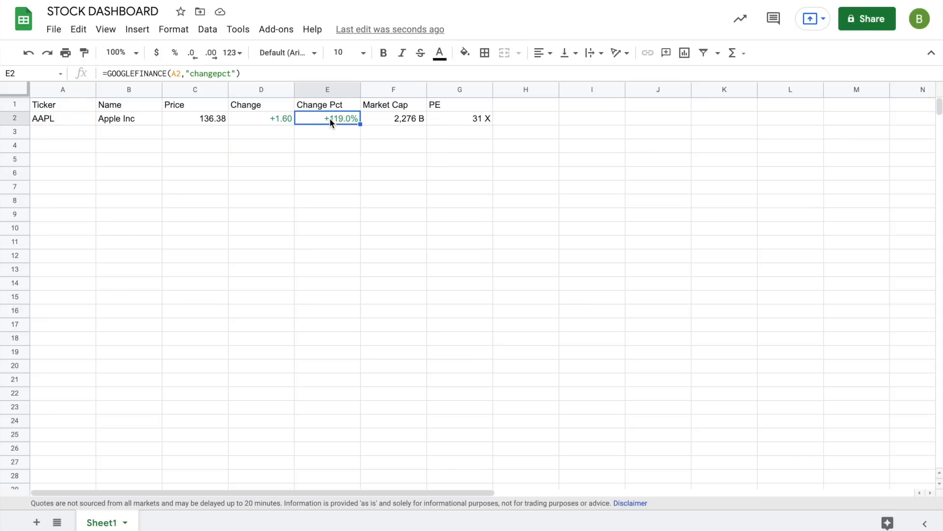
left_click(264, 74)
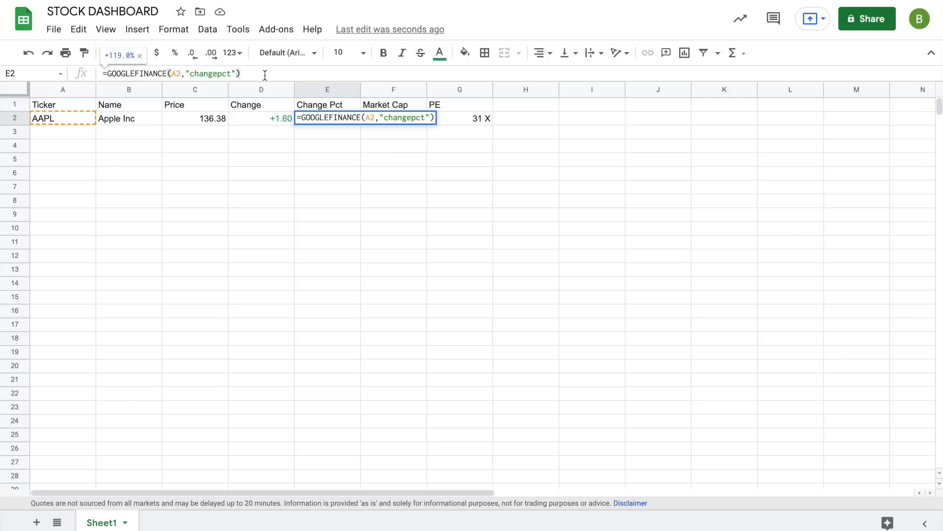
type("/100")
key("Return")
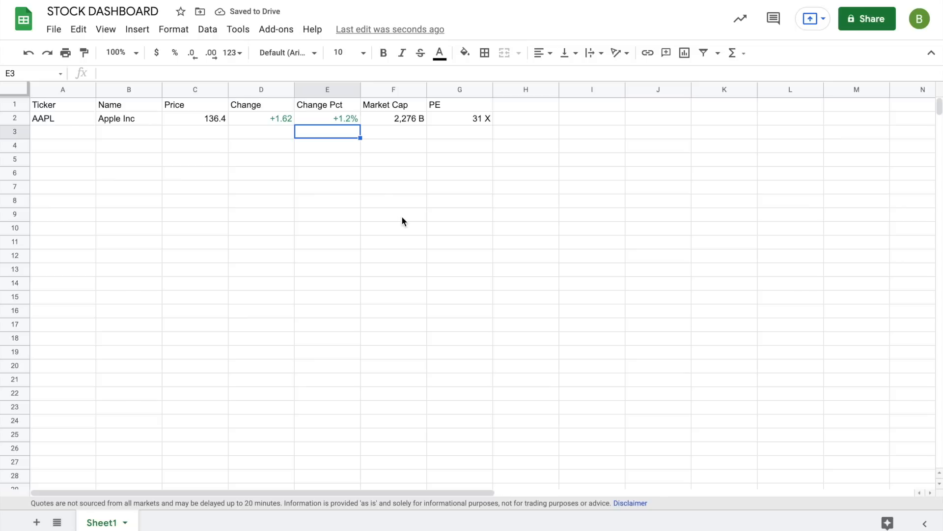
Fill the Apple row in A2:G2 down through row 6, copying its formulas and formats
left_click(69, 186)
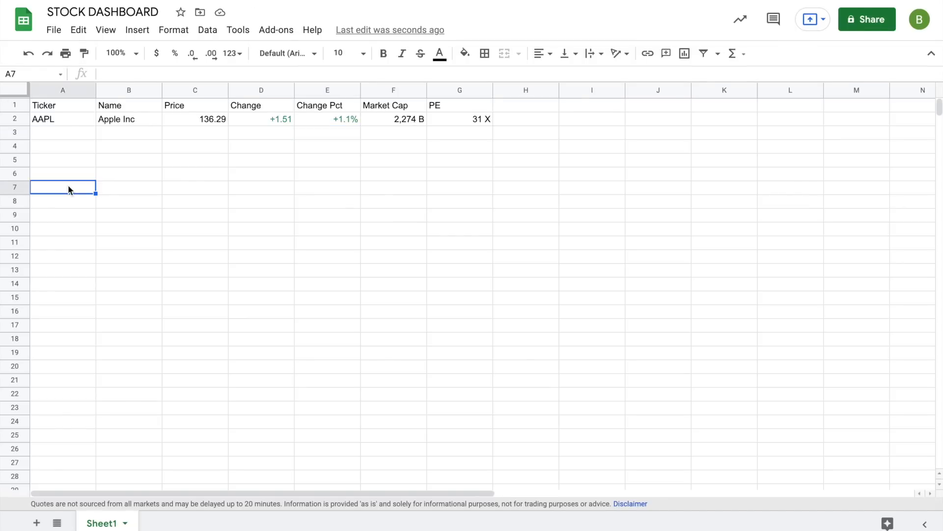
left_click_drag(57, 104, 459, 120)
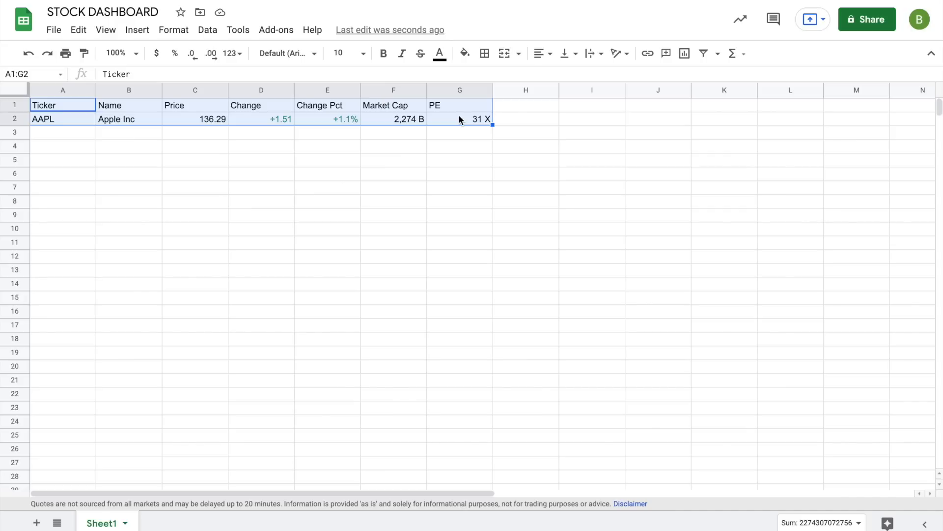
left_click(225, 194)
left_click_drag(64, 114, 488, 175)
left_click(553, 144)
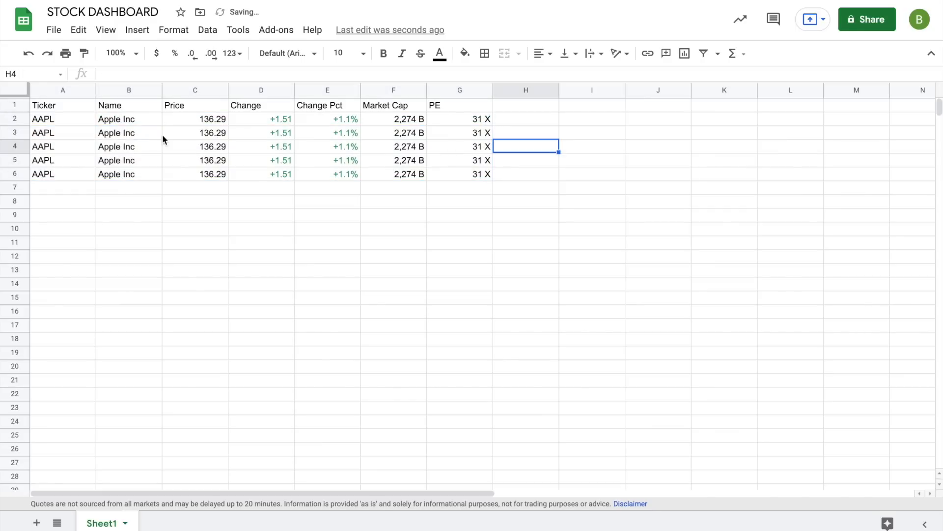
Replace the copied tickers in cells A3 to A6 with AMZN, DAL, TSLA and FB
left_click(62, 135)
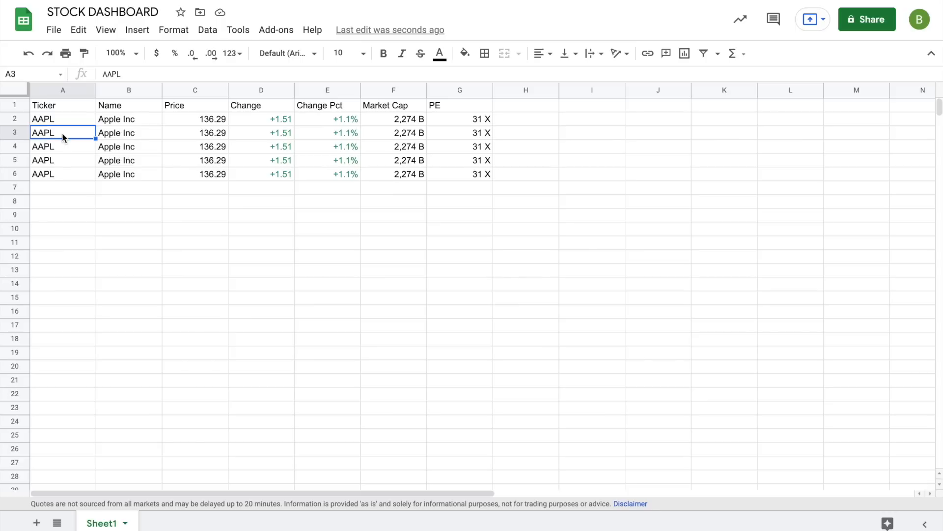
type("AMZN")
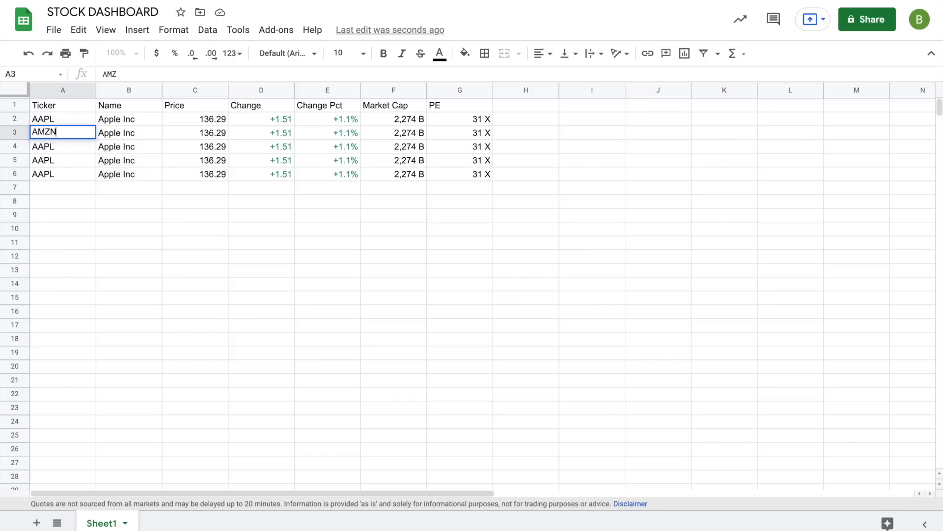
key("Return")
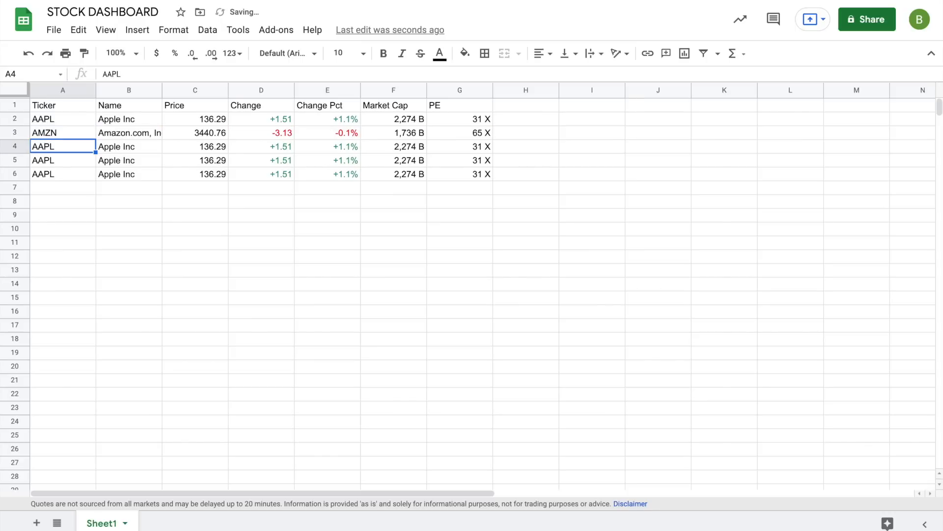
type("DAL")
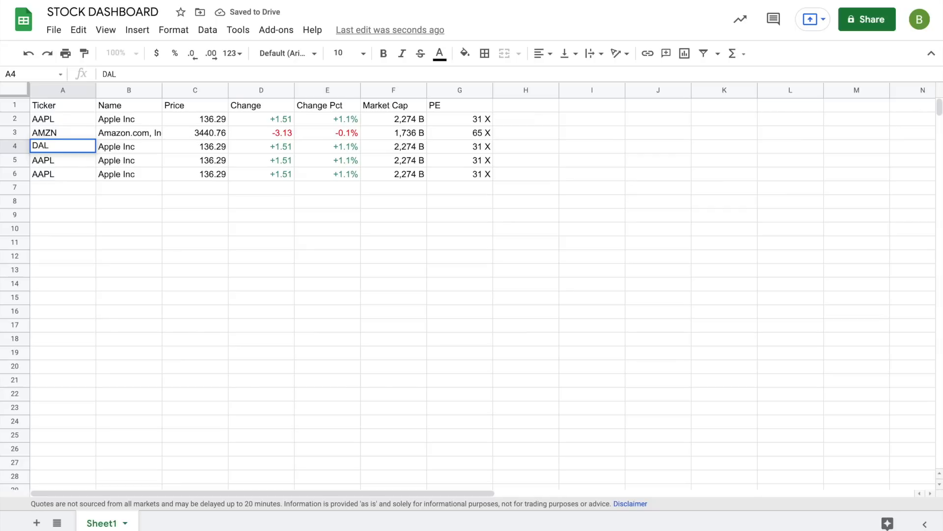
key("Return")
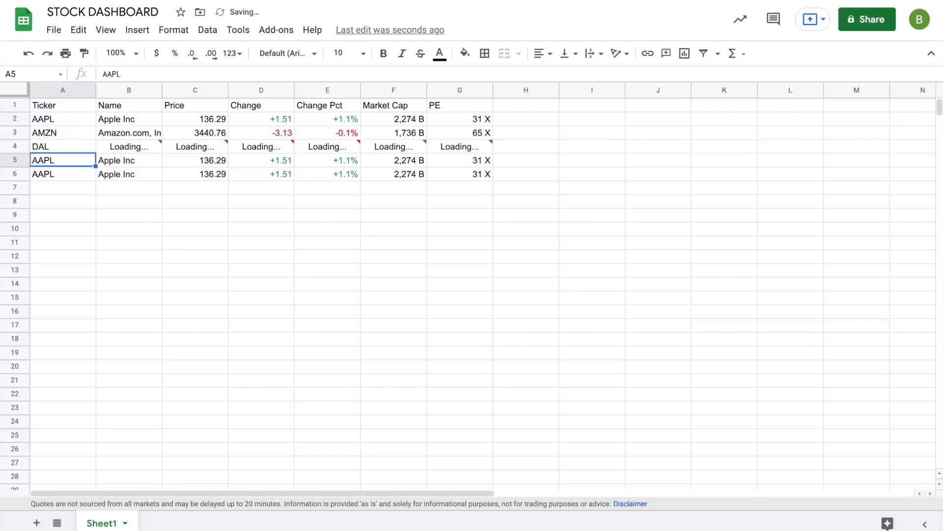
type("TSLA")
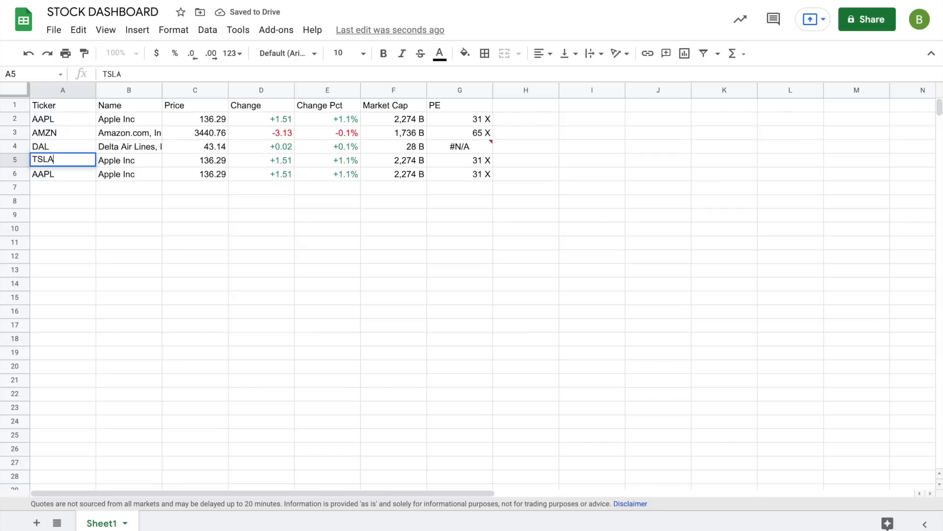
key("Return")
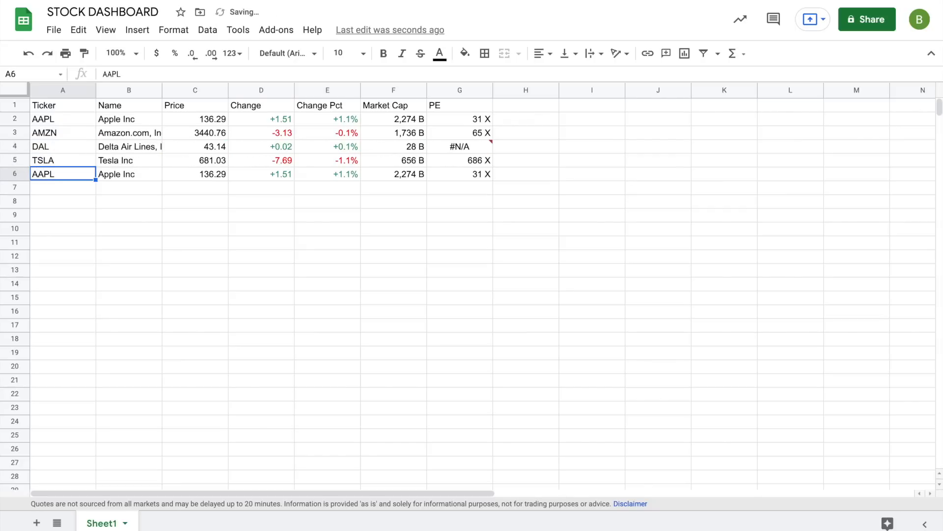
type("FB")
key("Tab")
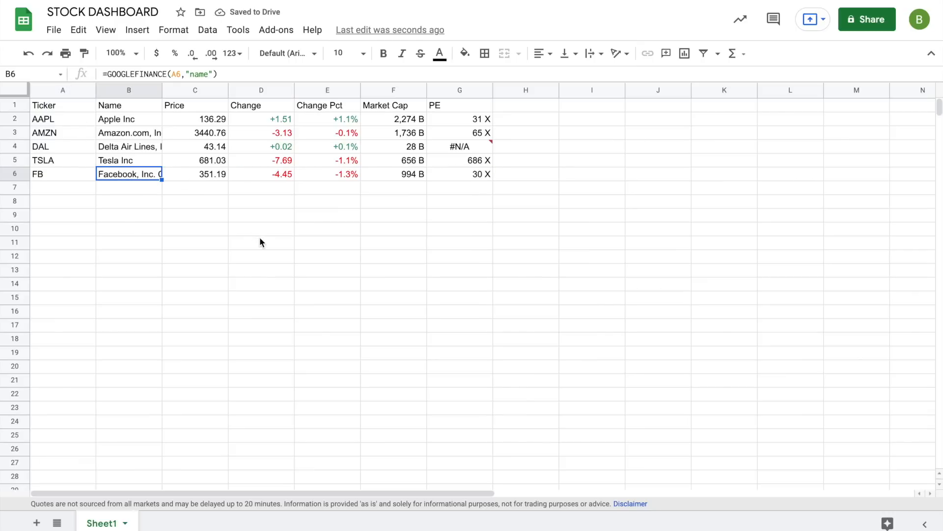
Widen the Name column so that the full company names fit
left_click(131, 88)
left_click_drag(162, 90, 225, 88)
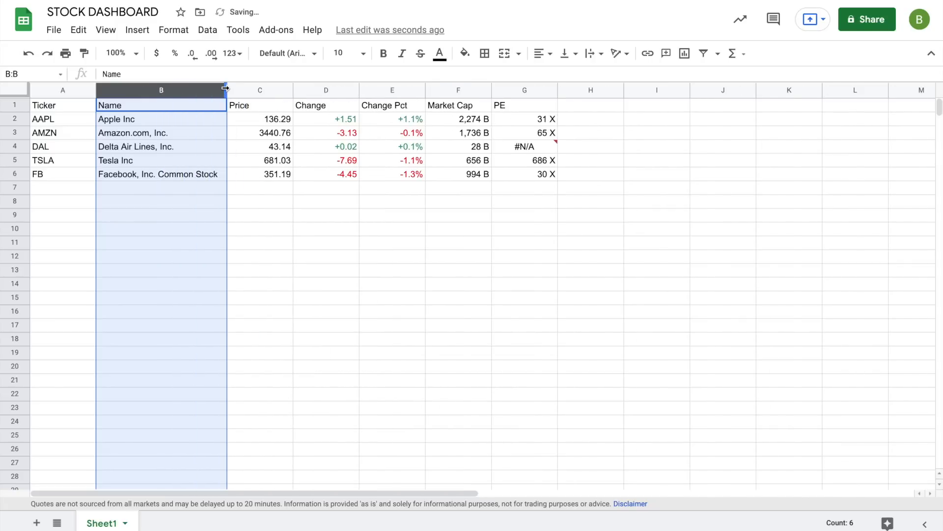
left_click(310, 233)
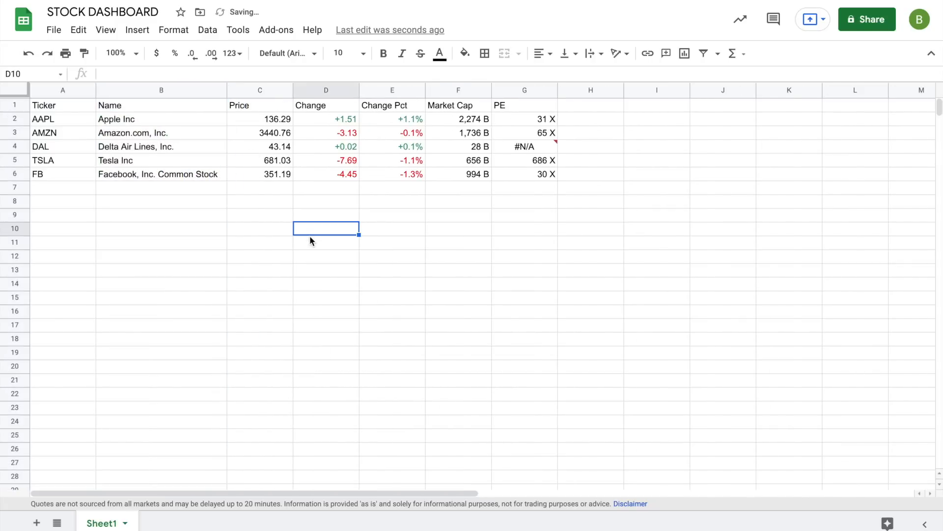
Wrap the PE formula in G4 in an error fallback: =IFERROR(GOOGLEFINANCE(A4,"PE"),"-")
left_click(517, 148)
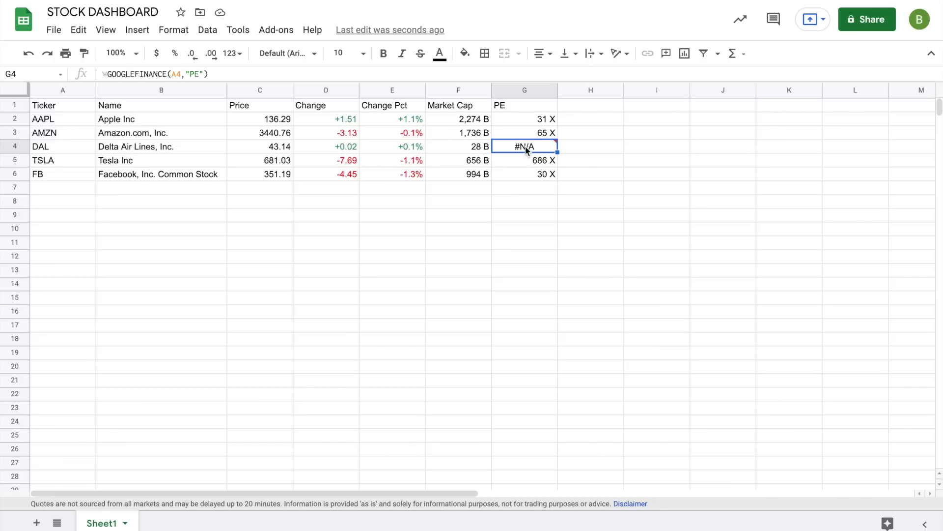
mouse_move(526, 149)
left_click(108, 74)
type("IFERRO")
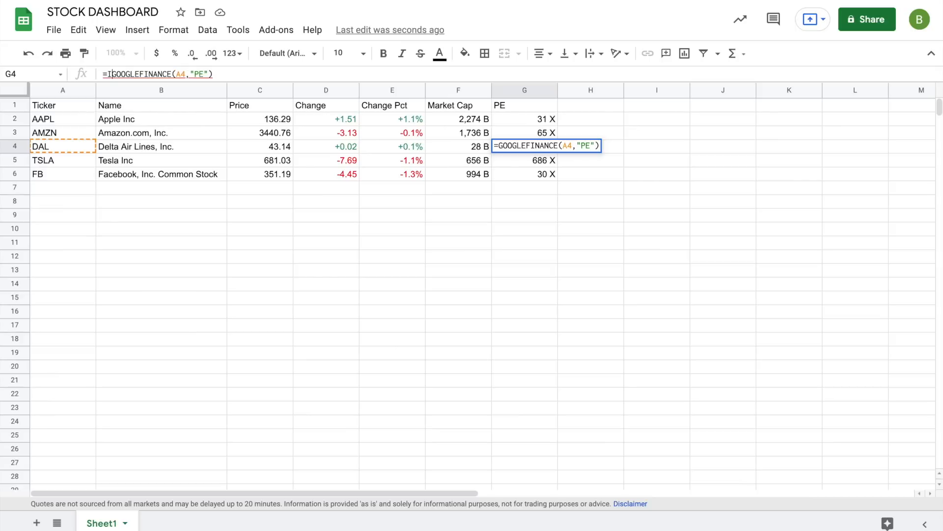
type("R")
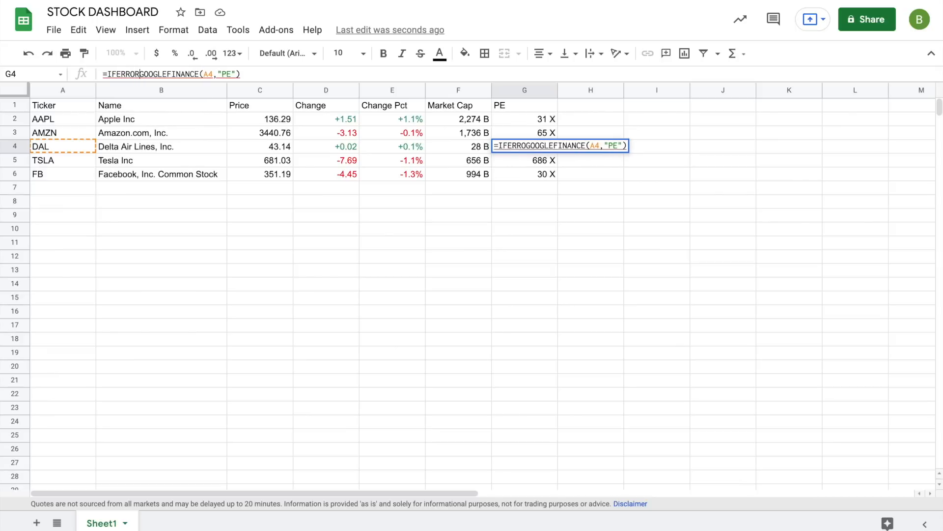
type("(")
left_click(276, 75)
type(")")
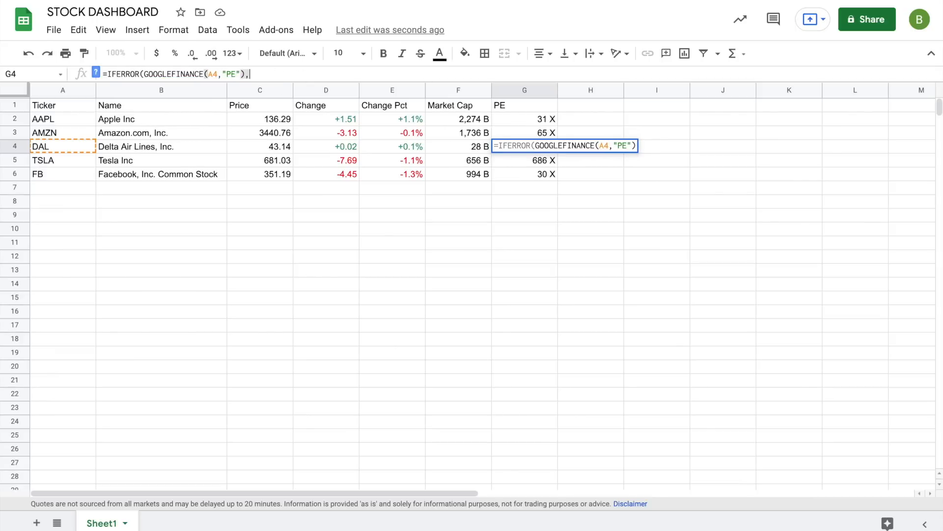
type(",")
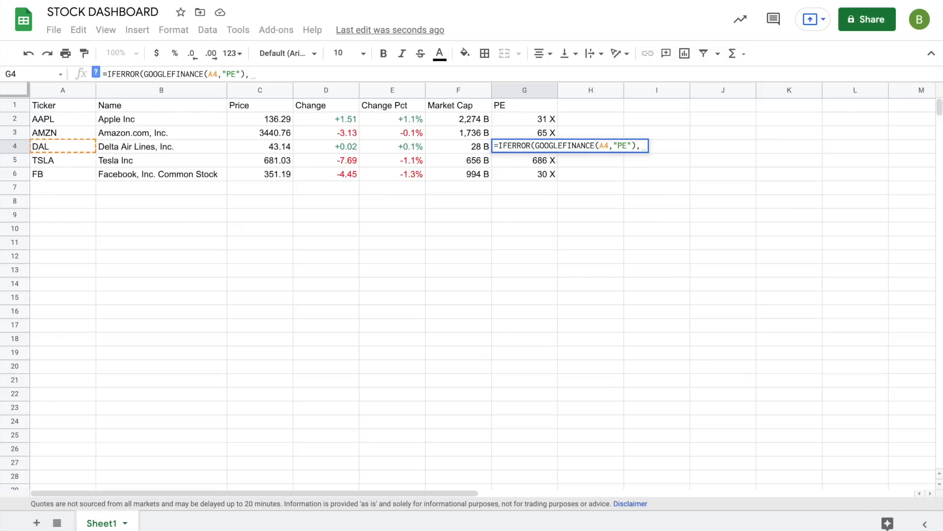
type("\"")
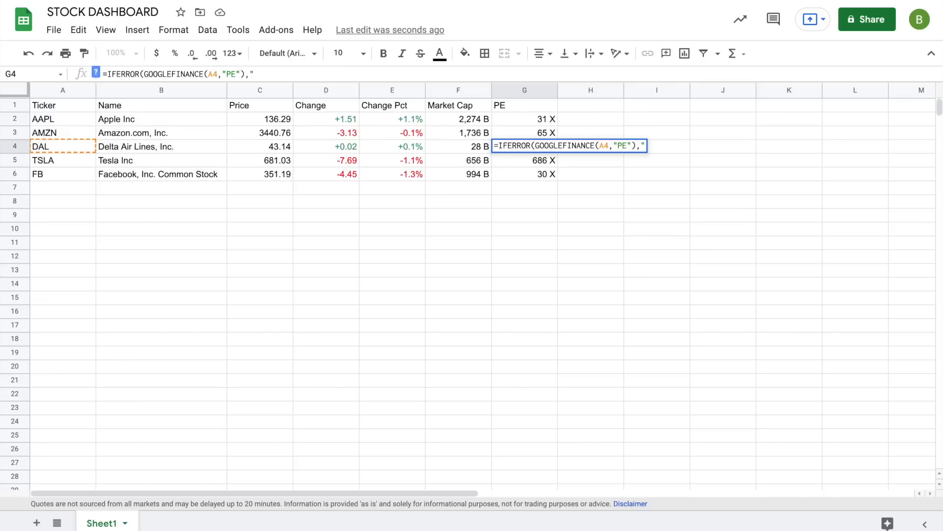
type("-")
type("\")")
key("Return")
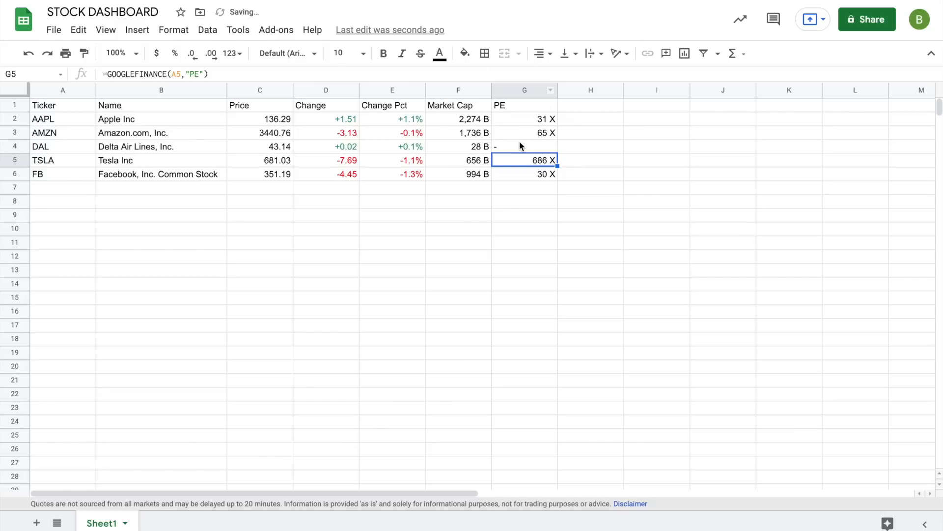
Right-align the PE values in G2:G6
left_click(520, 145)
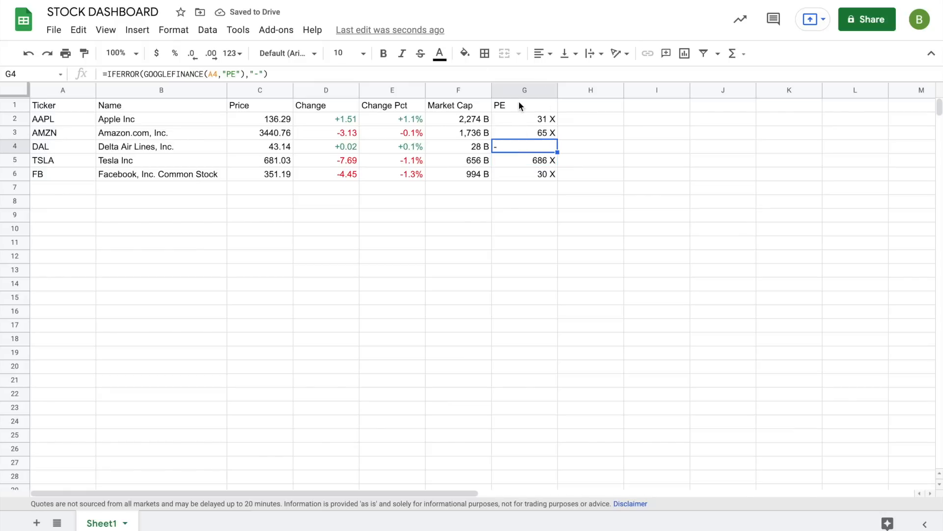
left_click_drag(514, 118, 520, 177)
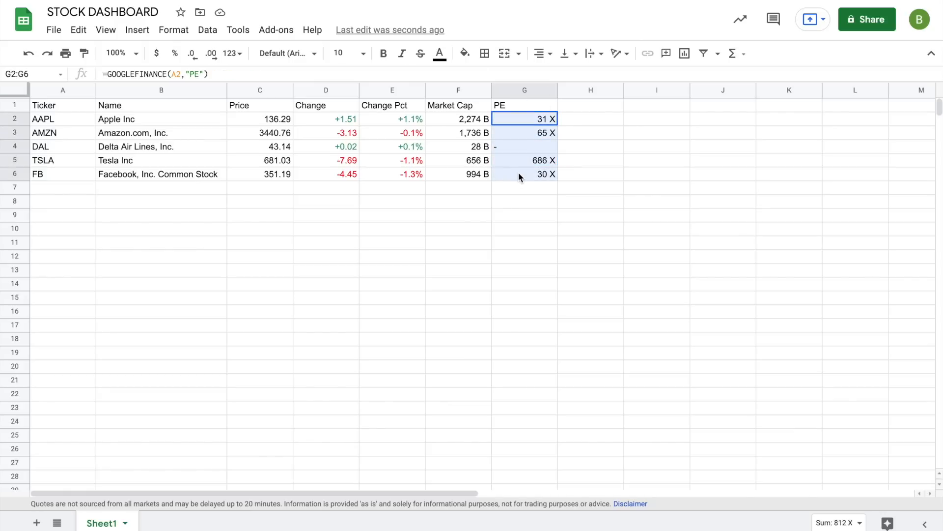
left_click(543, 53)
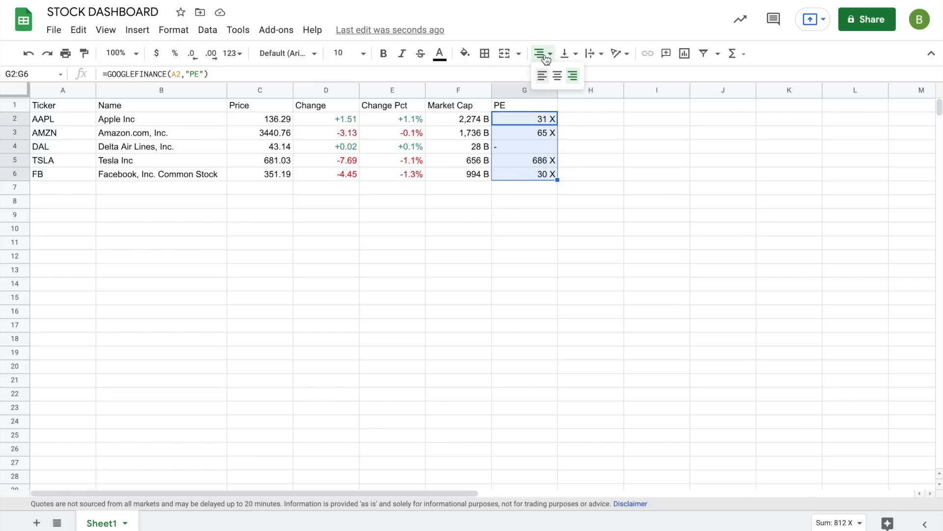
left_click(573, 76)
left_click(610, 187)
Copy the IFERROR formula from G4 to the other PE cells in G2:G6 and check each cell's formula
left_click(540, 148)
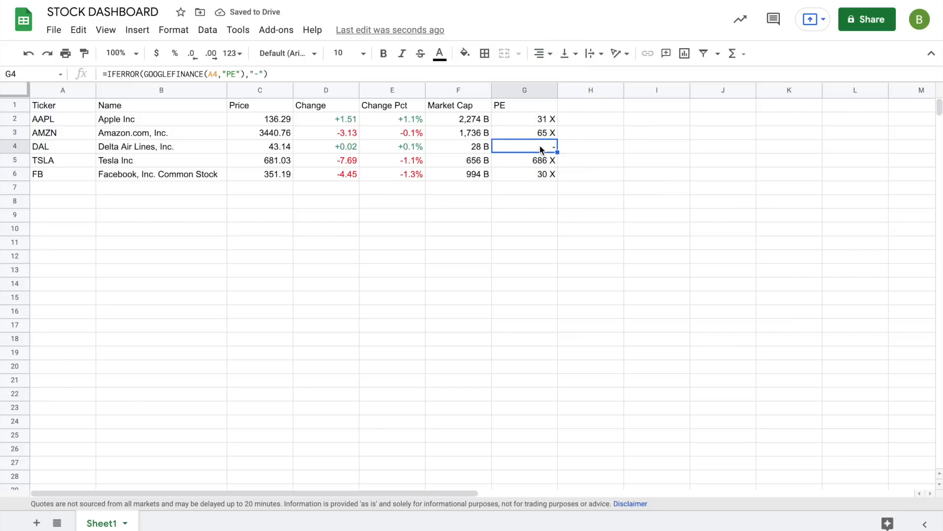
left_click_drag(558, 152, 556, 174)
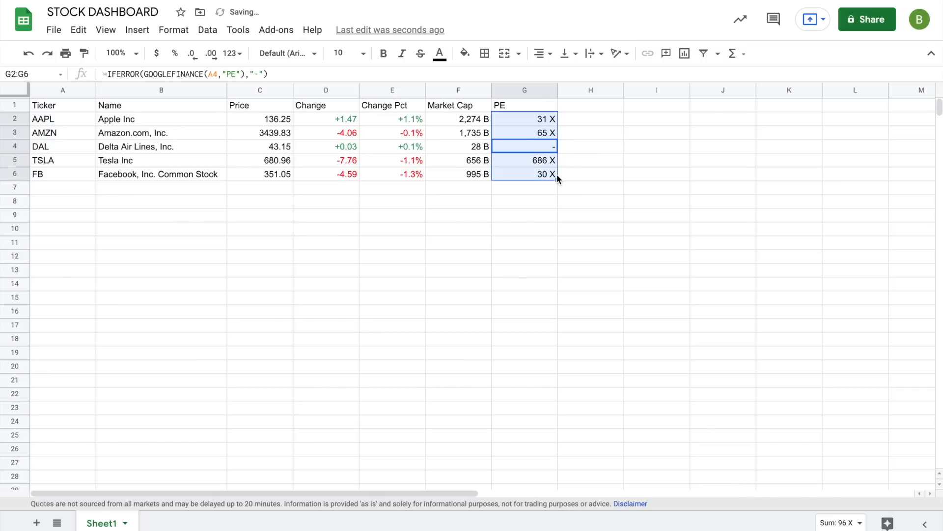
left_click(578, 162)
left_click(518, 119)
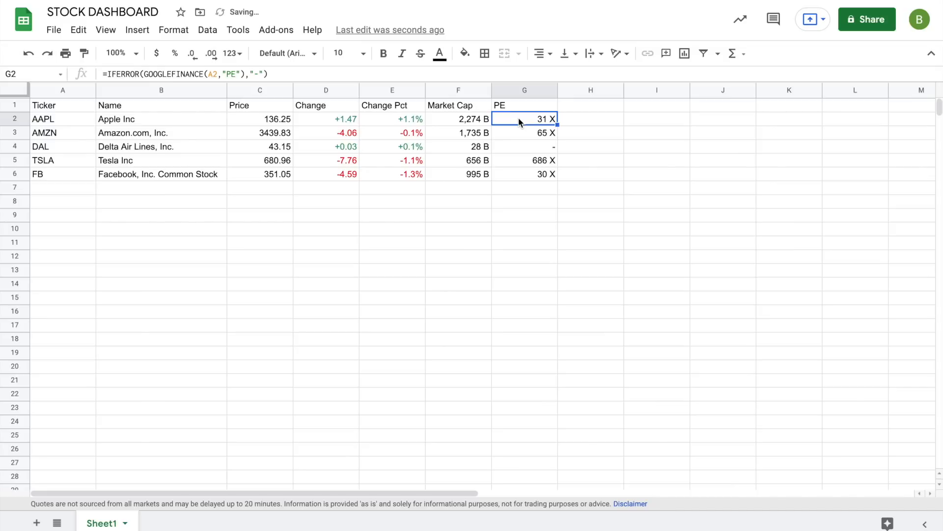
key("Down")
key("Down")
key("Down")
key("Down")
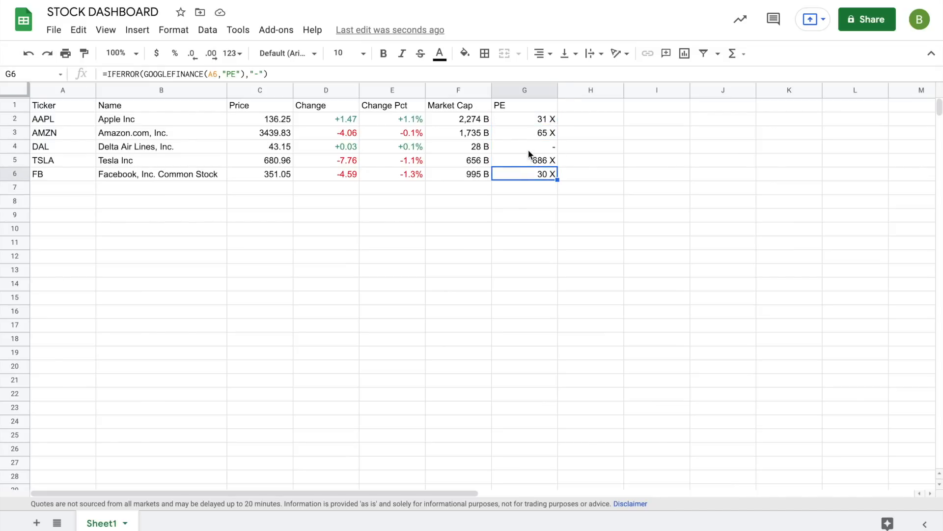
Enter =GOOGLEFINANCE(A2,"price",workday(today(),-5)) in C9 to get Apple's closing price from five workdays ago
left_click(260, 215)
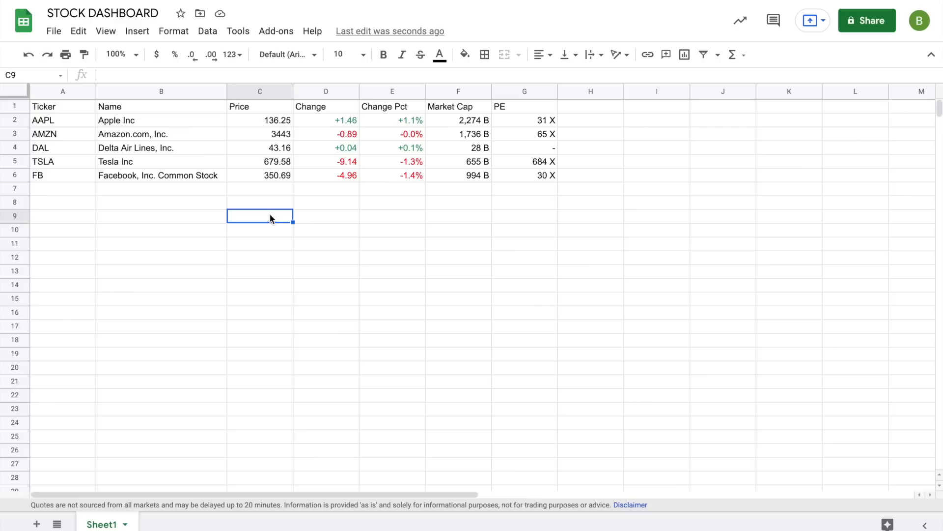
type("=GOOGLEFINANCE(")
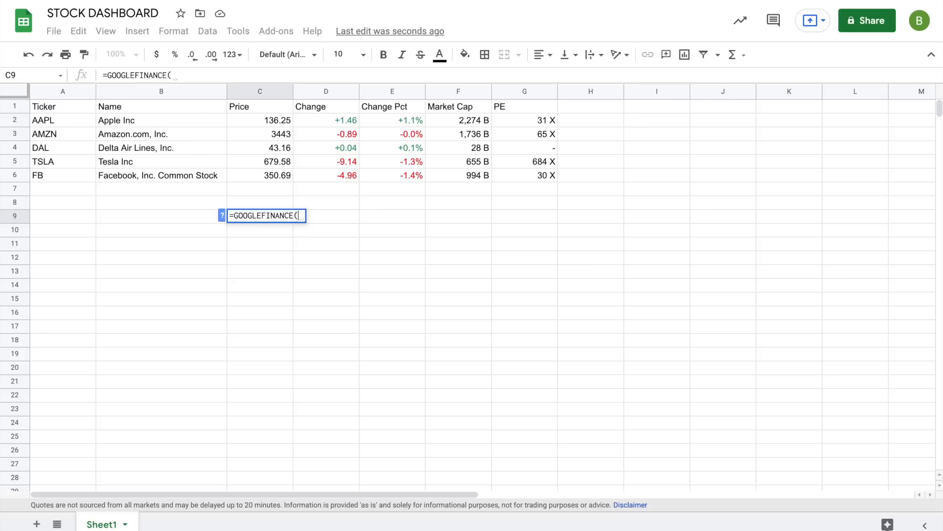
left_click(57, 120)
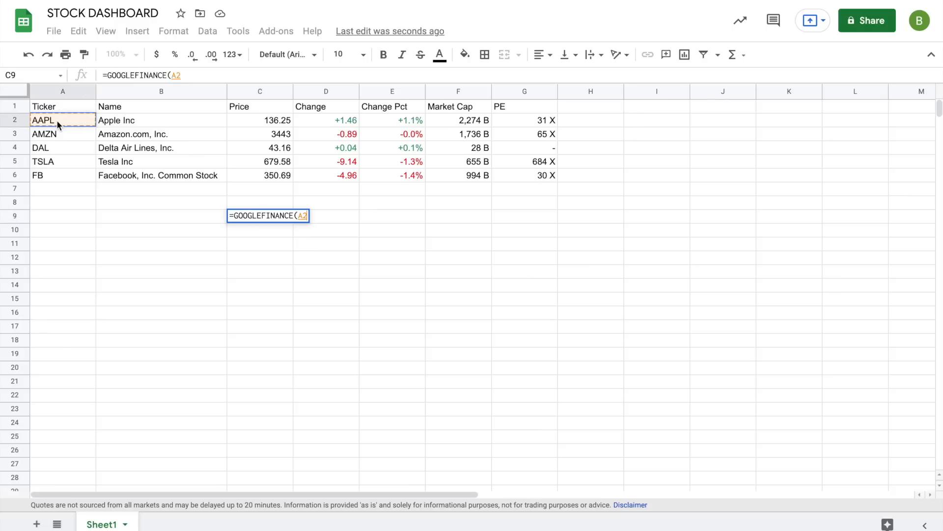
type(",")
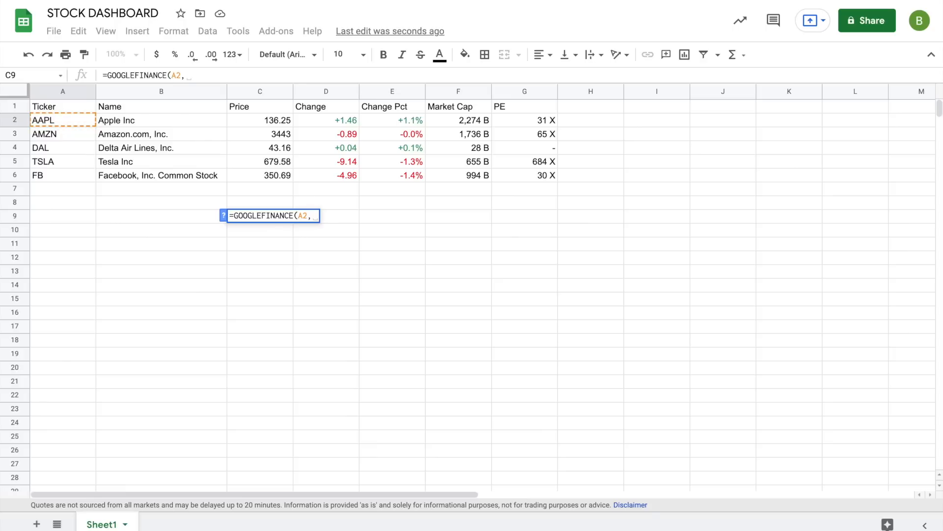
type("\"price")
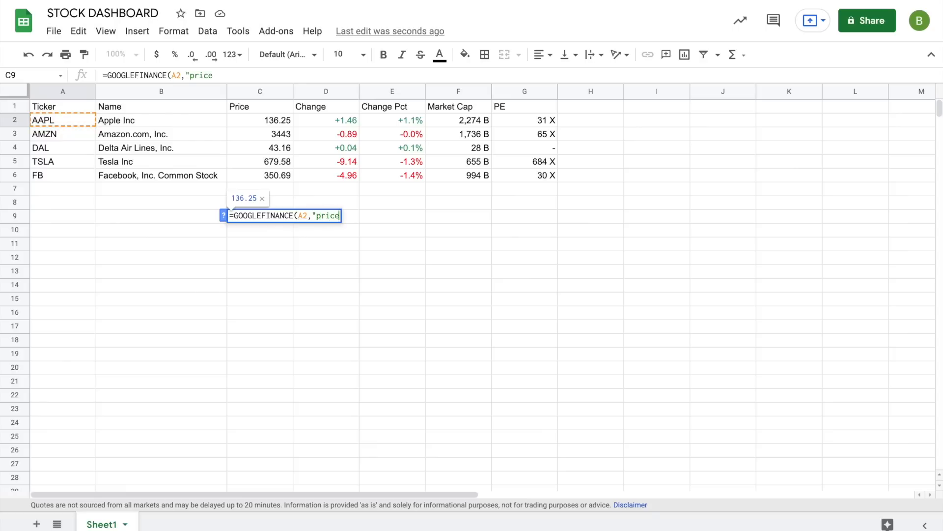
type("\",")
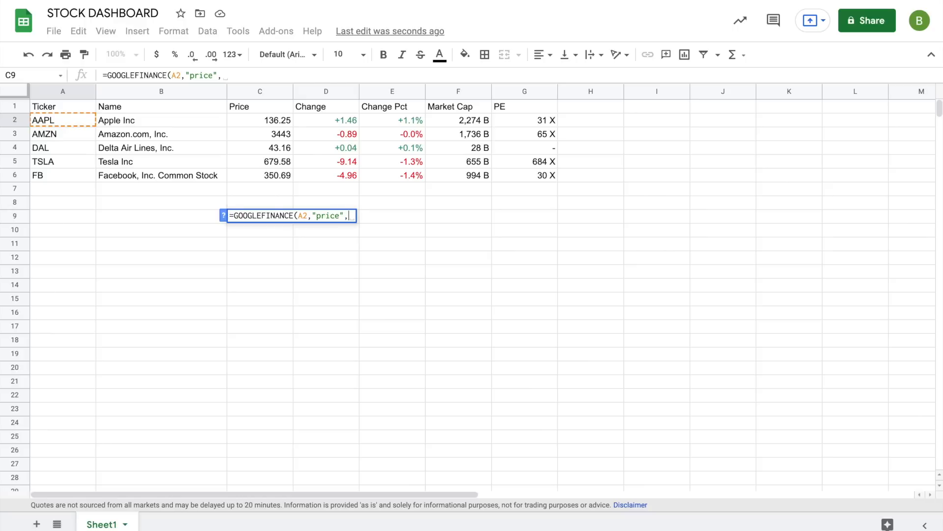
type("rkday")
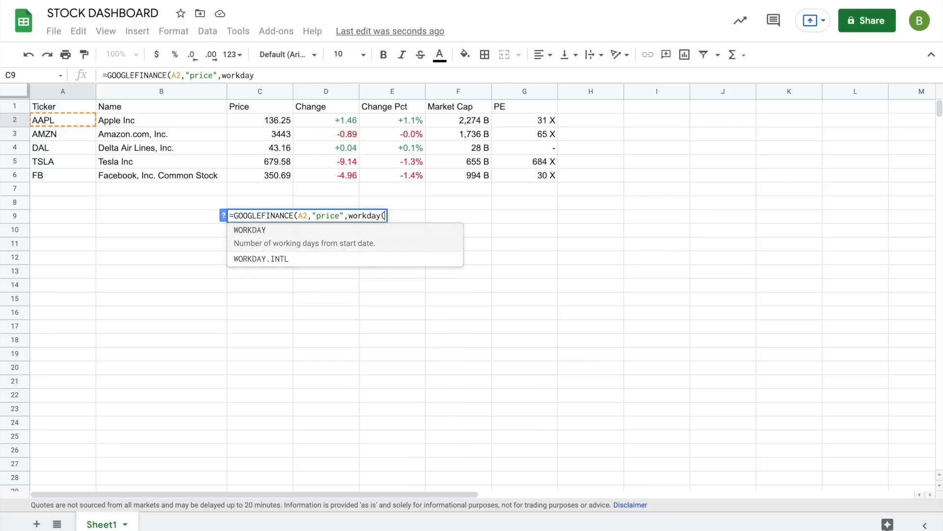
type("(")
type("t")
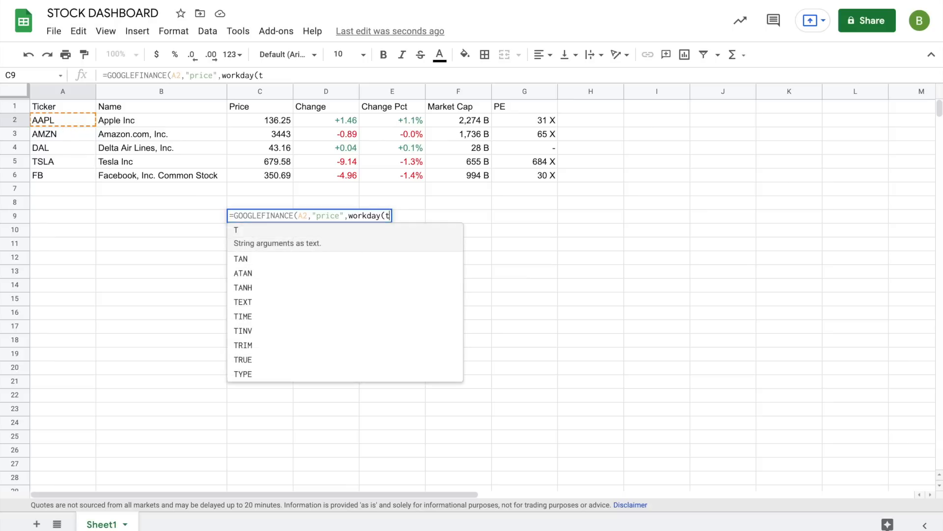
type("oday(")
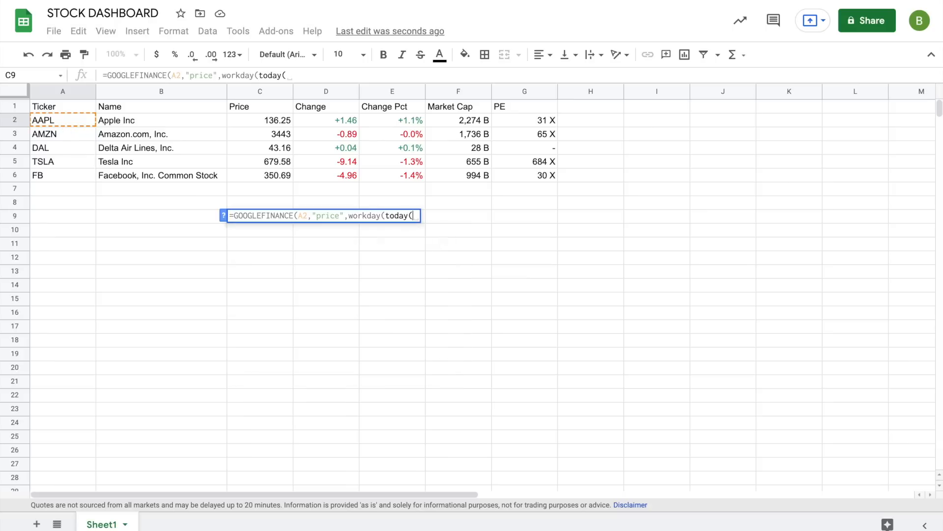
type("),")
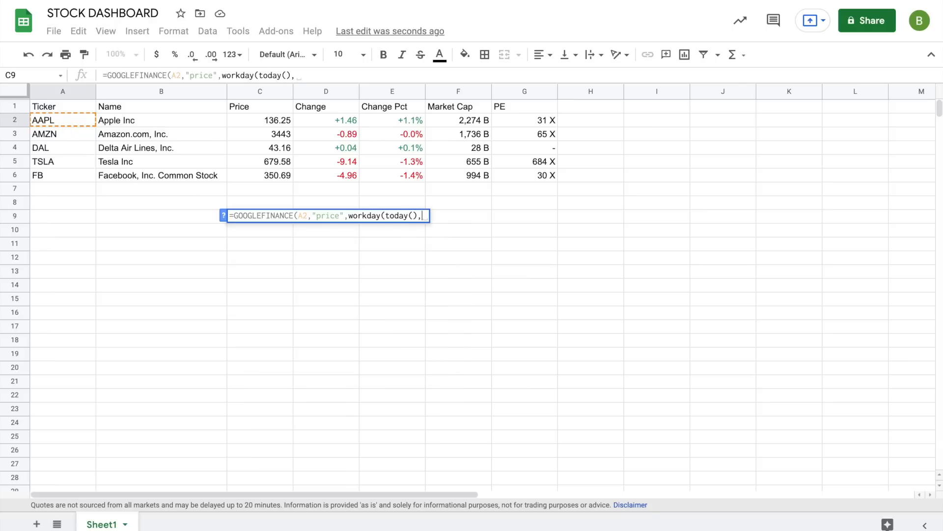
type("-5")
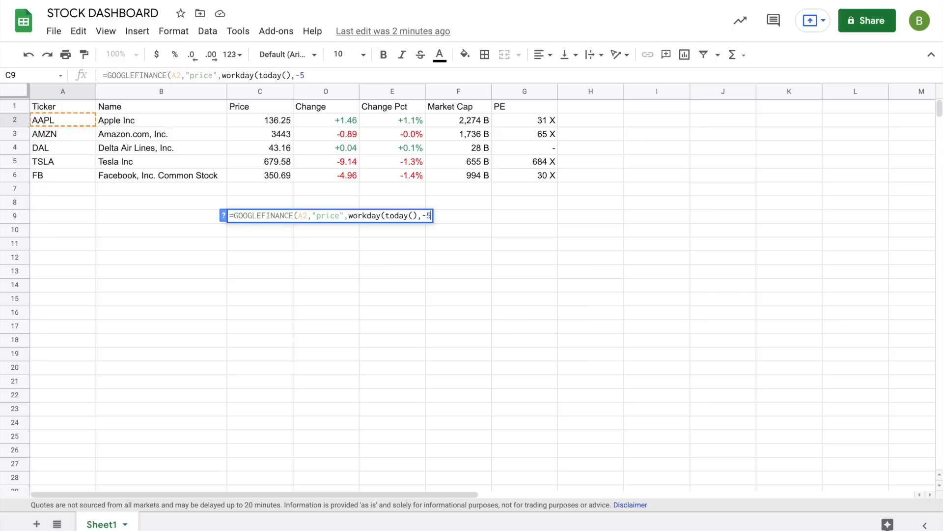
key("Return")
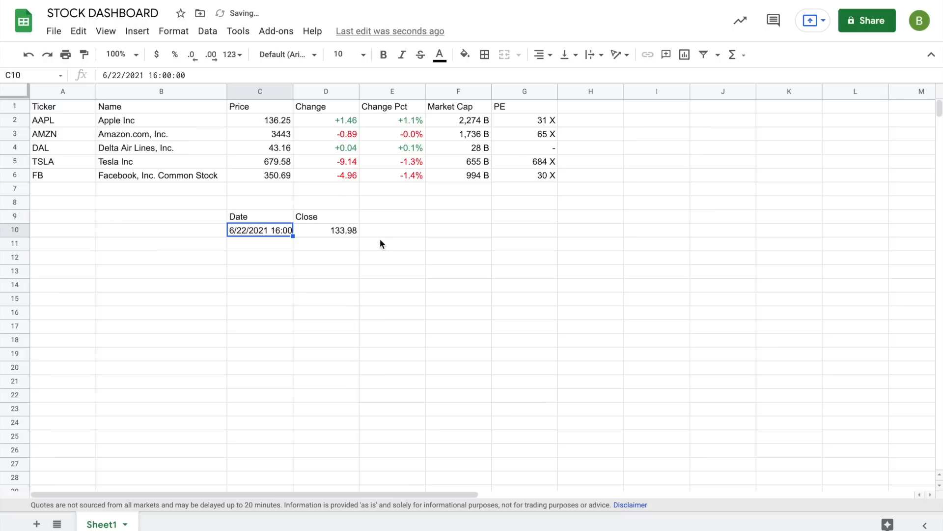
Inspect the header and value cells of the historical price result in C9:D10
left_click_drag(273, 216, 314, 225)
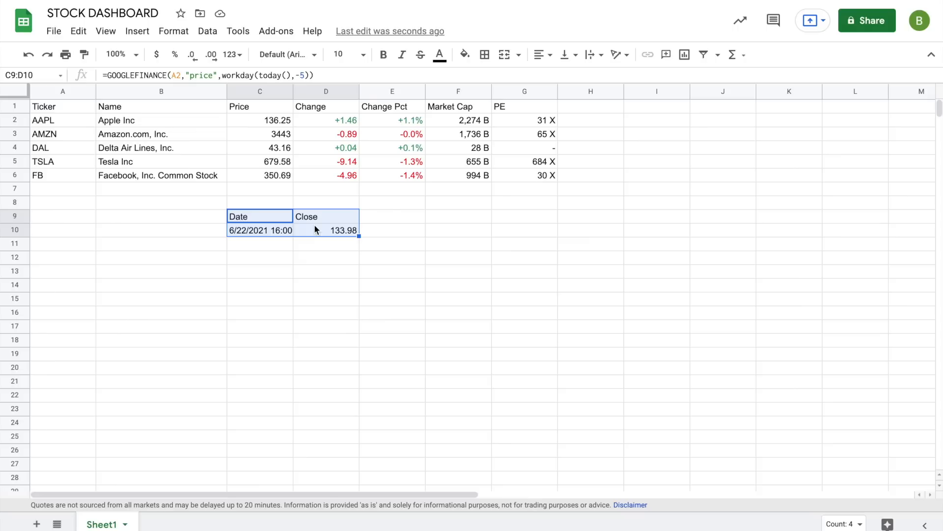
left_click(261, 216)
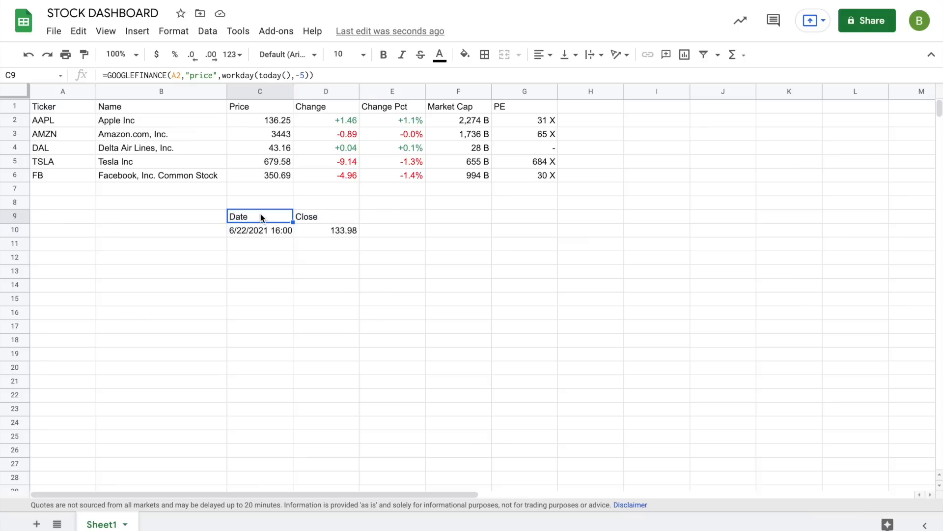
left_click(322, 216)
left_click(273, 231)
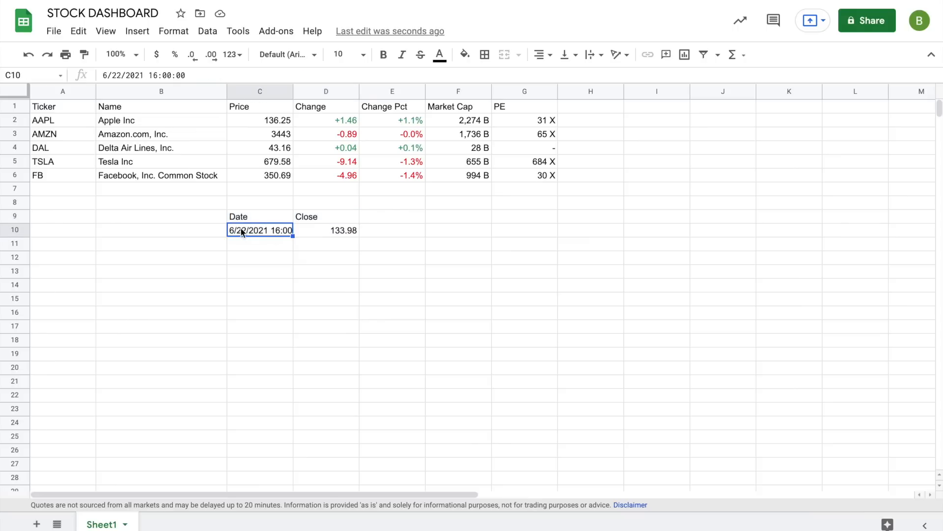
left_click(318, 235)
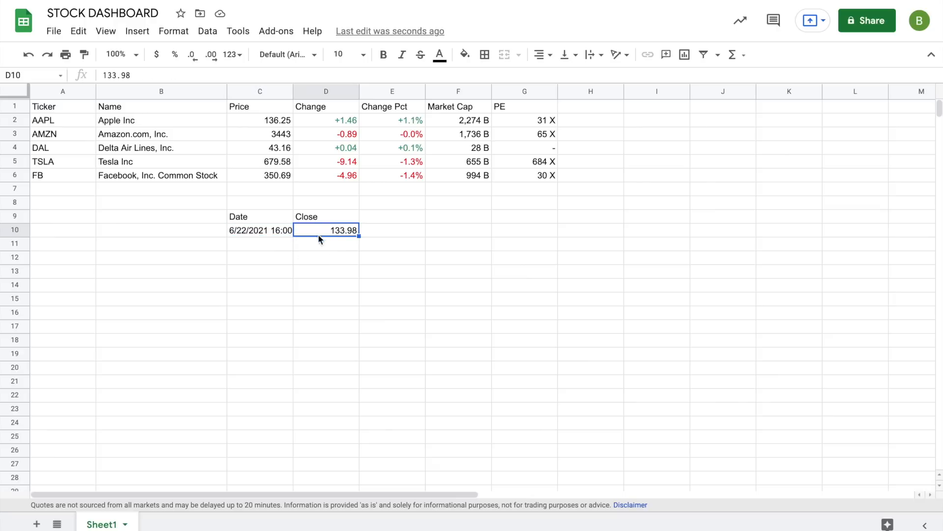
Enter =INDEX(C9:D10,2,2) in C12 to extract only the closing price from the historical result
left_click(262, 259)
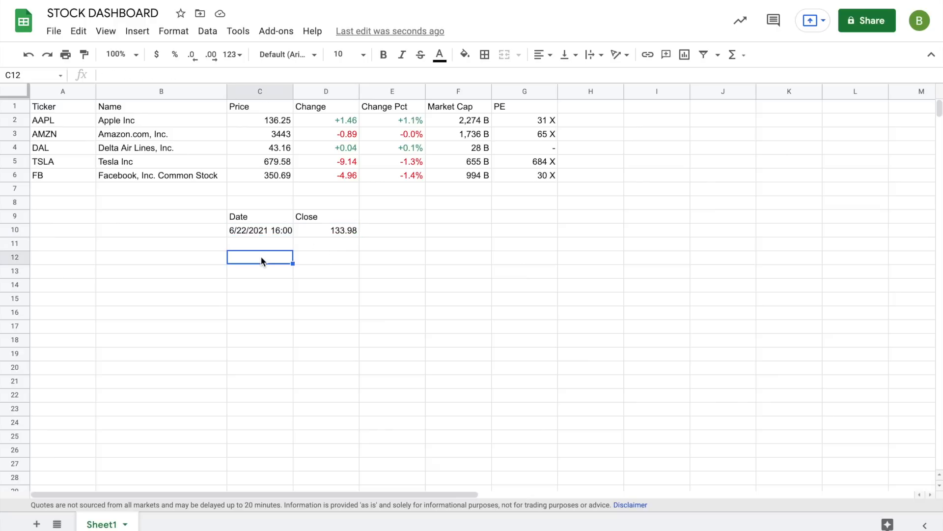
type("=IND")
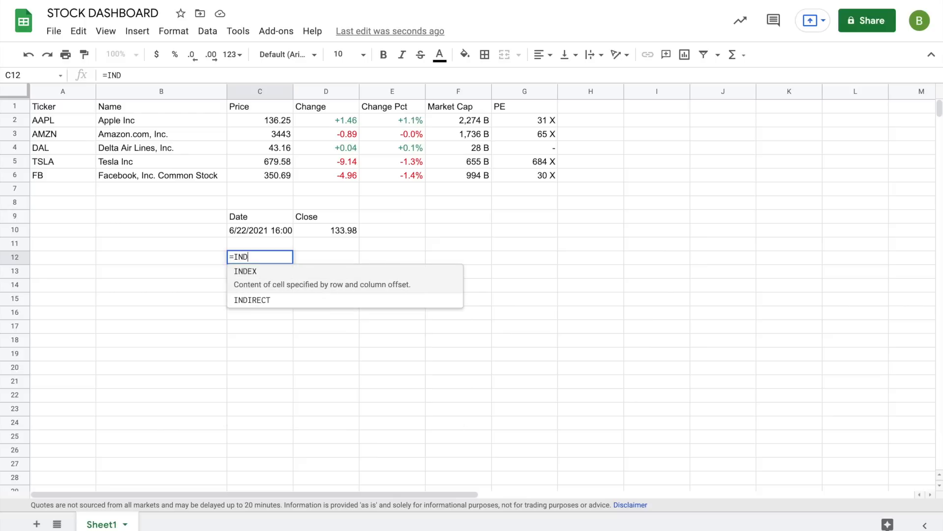
type("EX(")
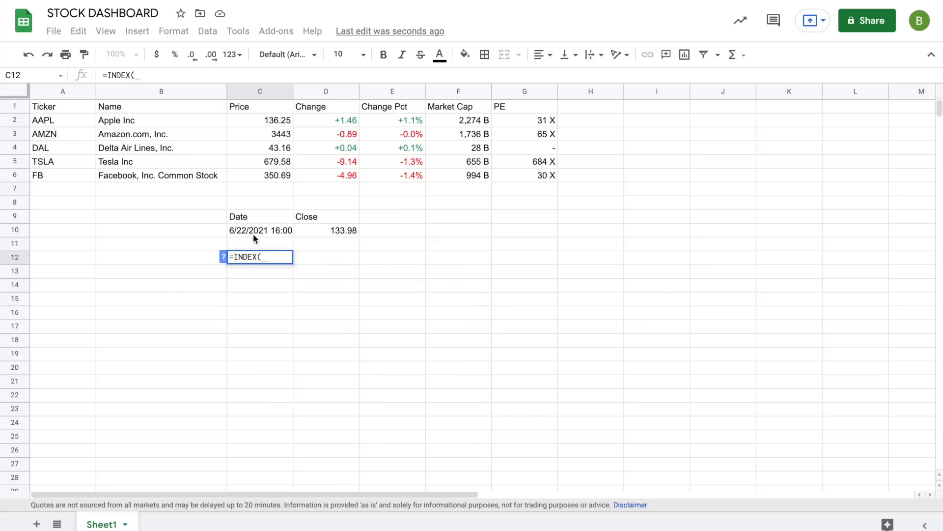
left_click_drag(241, 217, 326, 226)
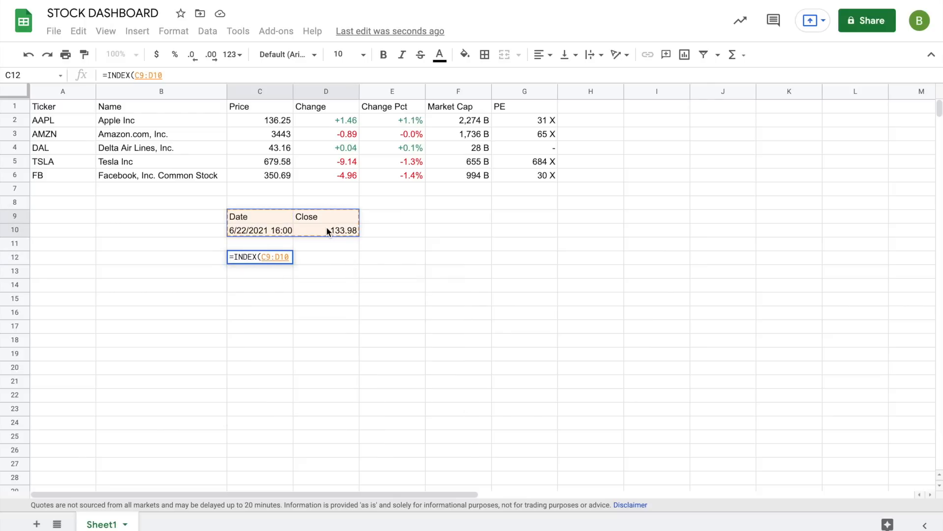
type(",")
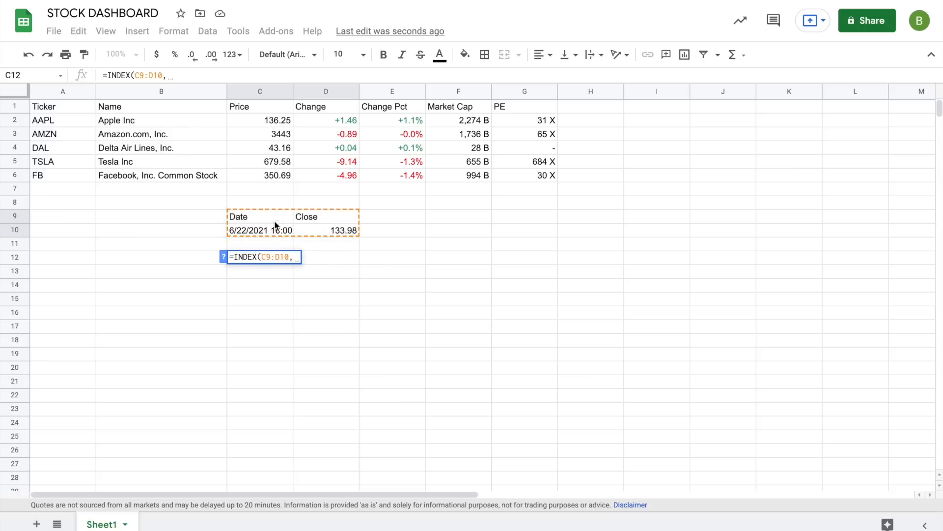
type("2,2")
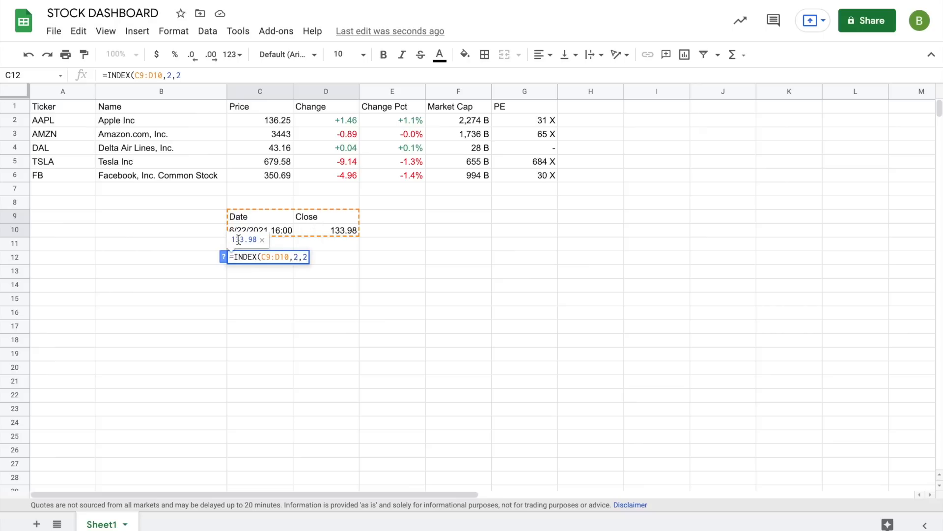
key("Return")
left_click(276, 259)
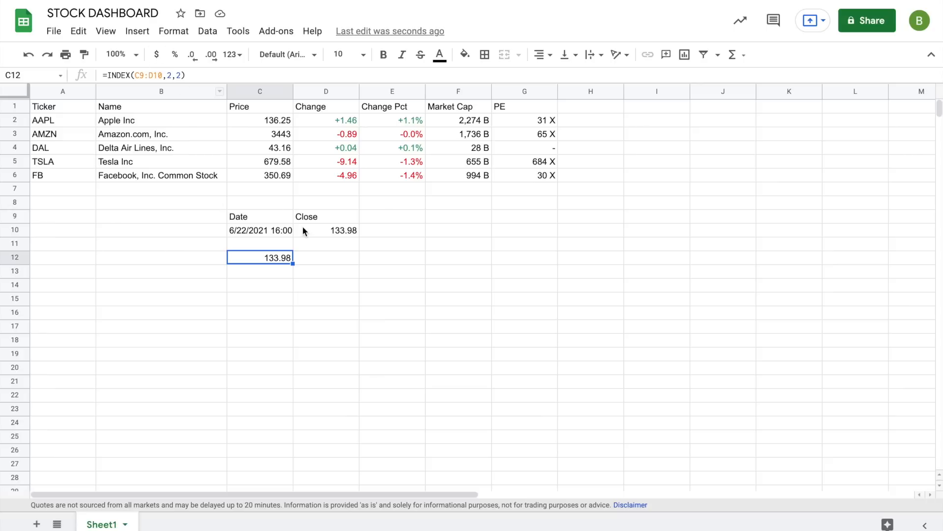
Compare the source range C9:D10 and its GOOGLEFINANCE formula with the INDEX formula in C12
left_click_drag(267, 216, 314, 229)
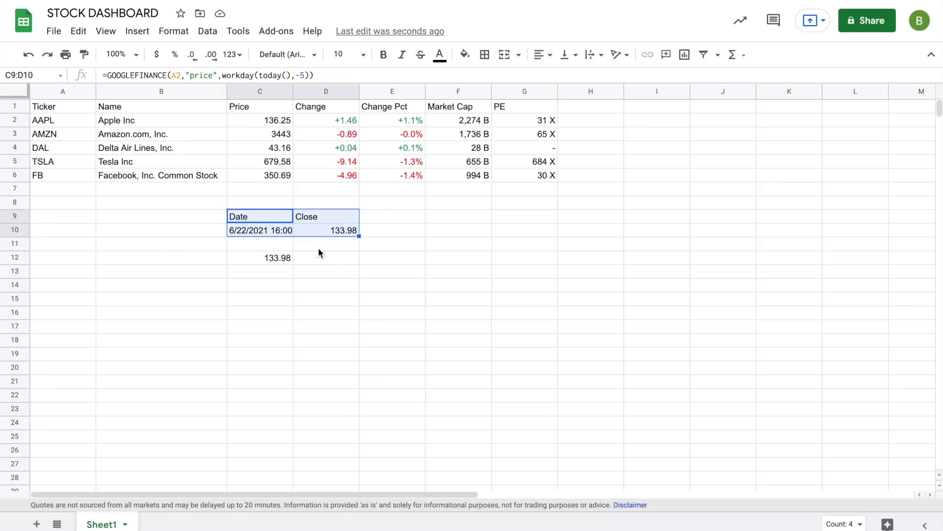
left_click(336, 261)
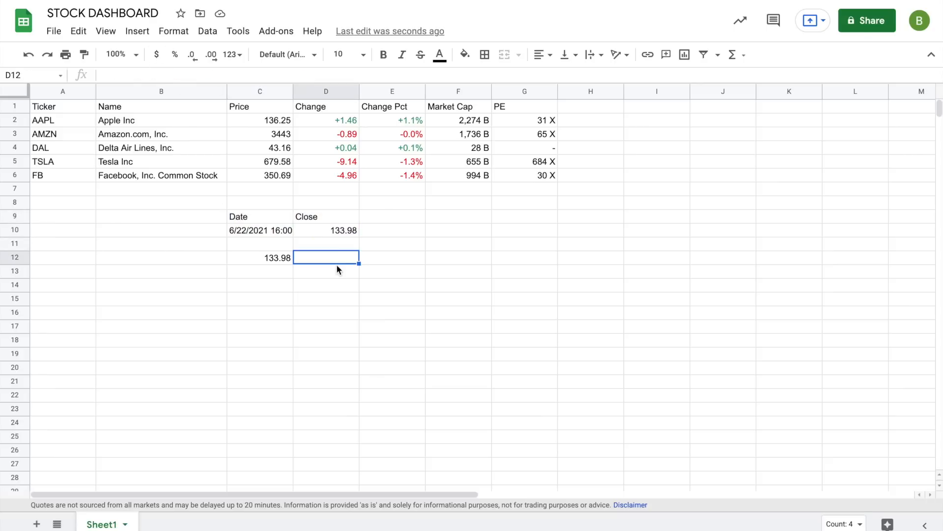
left_click(279, 259)
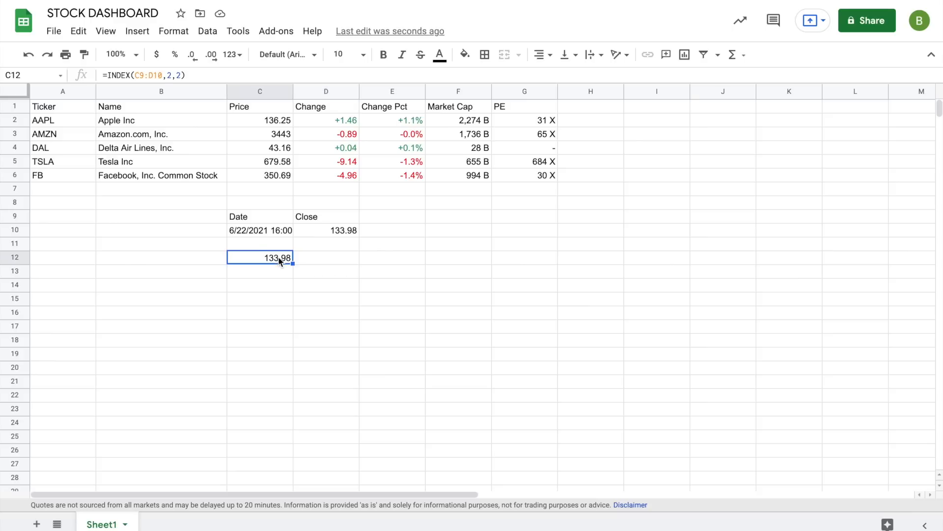
left_click(257, 219)
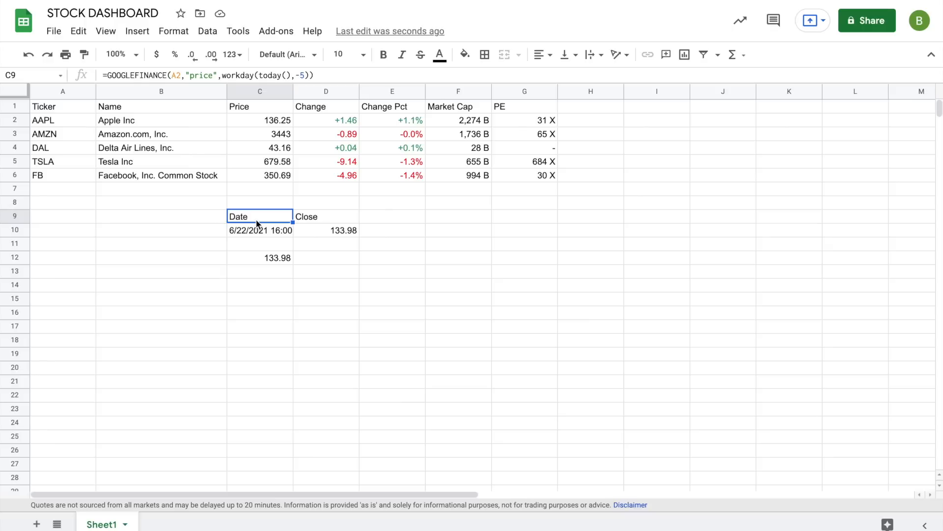
left_click(275, 261)
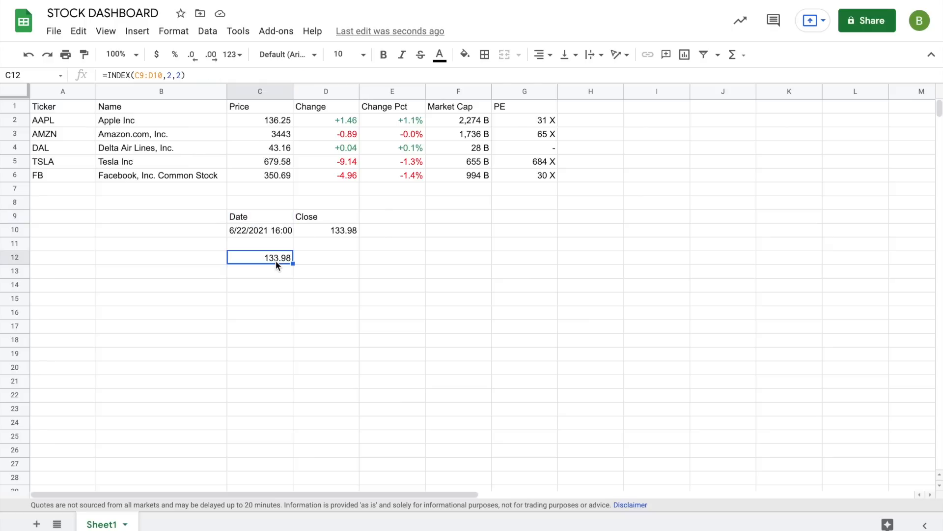
Replace the C9:D10 reference in C12's INDEX formula with C9's formula, GOOGLEFINANCE(A2,"price",workday(today(),-5))
left_click(256, 216)
left_click_drag(325, 76, 108, 71)
key("ctrl+c")
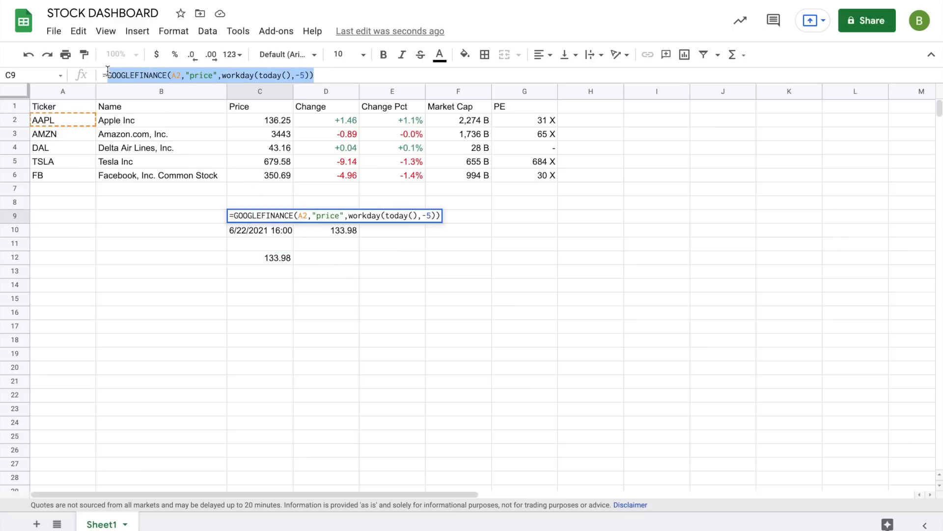
left_click(264, 254)
left_click_drag(162, 76, 137, 74)
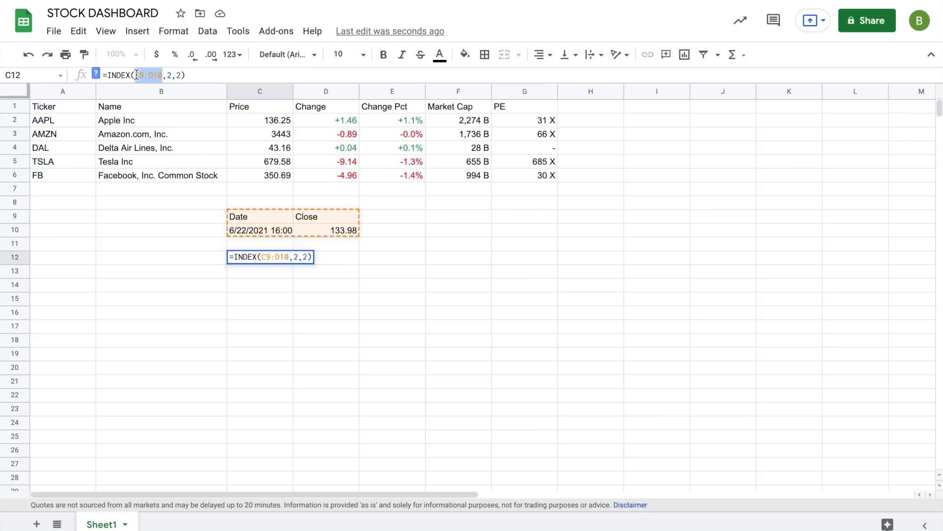
key("ctrl+v")
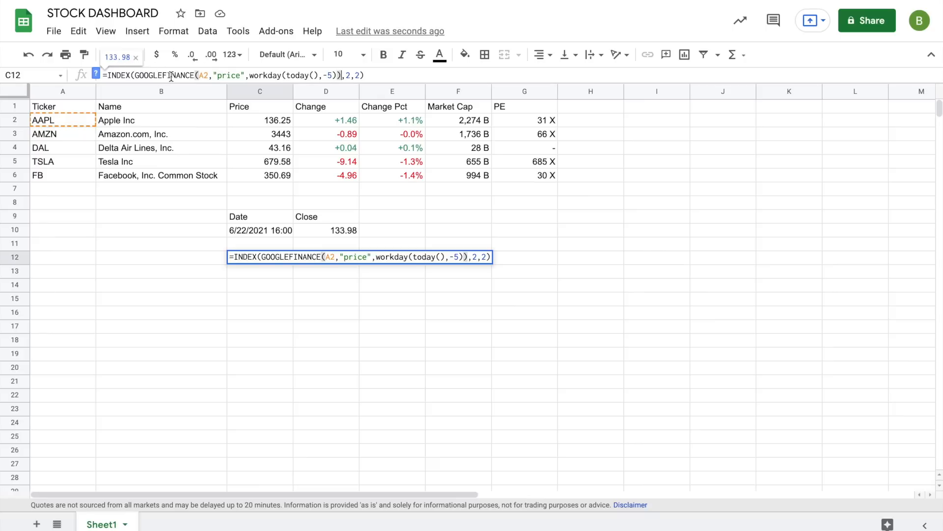
key("Return")
left_click(270, 261)
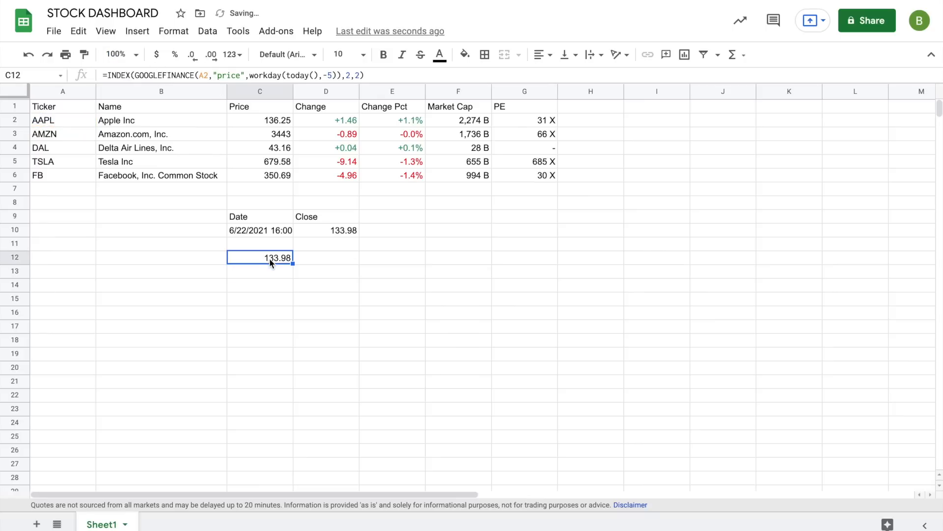
Clear the helper price table in C9:D10 and check the formula in C12
left_click_drag(258, 216, 346, 229)
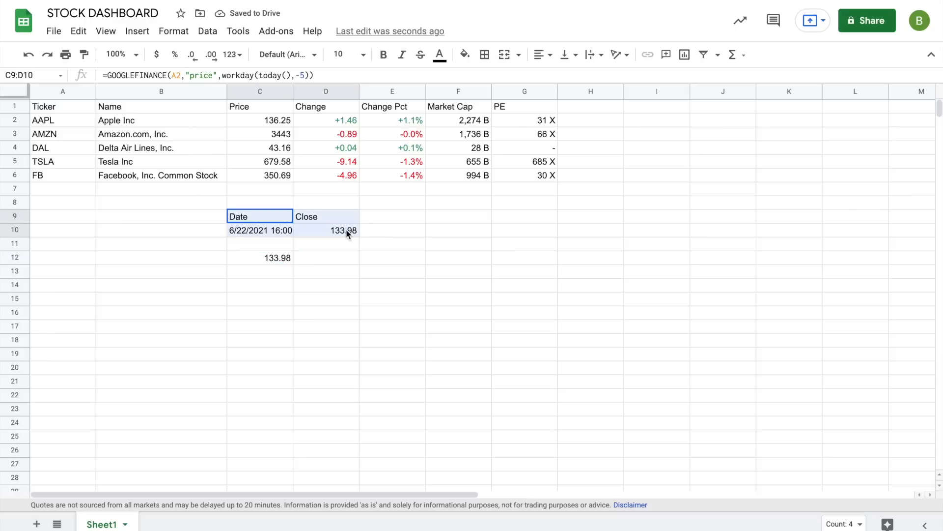
key("Delete")
left_click(335, 274)
left_click(275, 258)
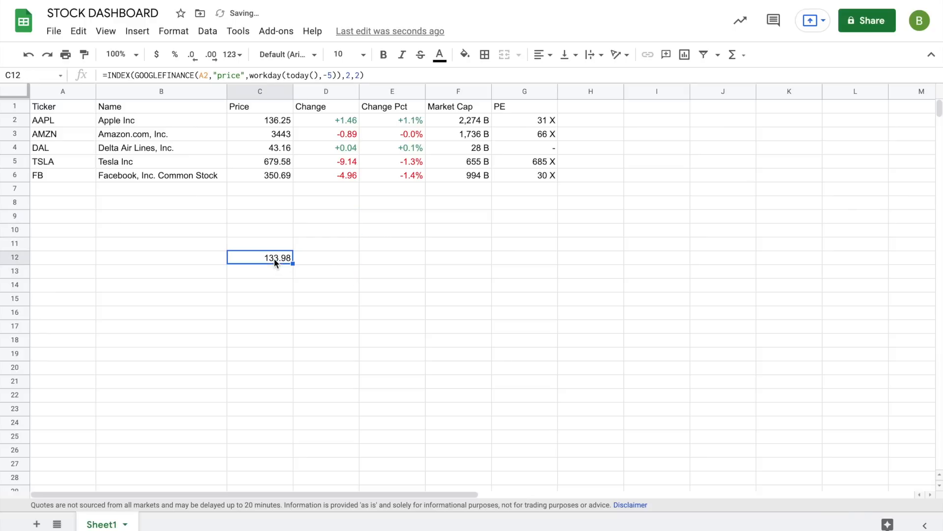
Move the combined INDEX and GOOGLEFINANCE formula from C12 to H2 in Apple's row
left_click(404, 75)
left_click_drag(405, 75, 102, 74)
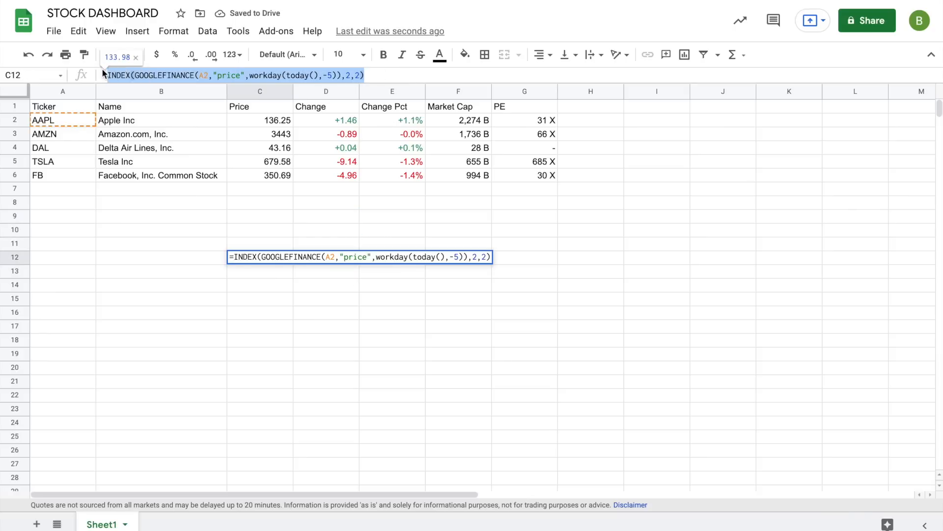
left_click(276, 219)
left_click(276, 259)
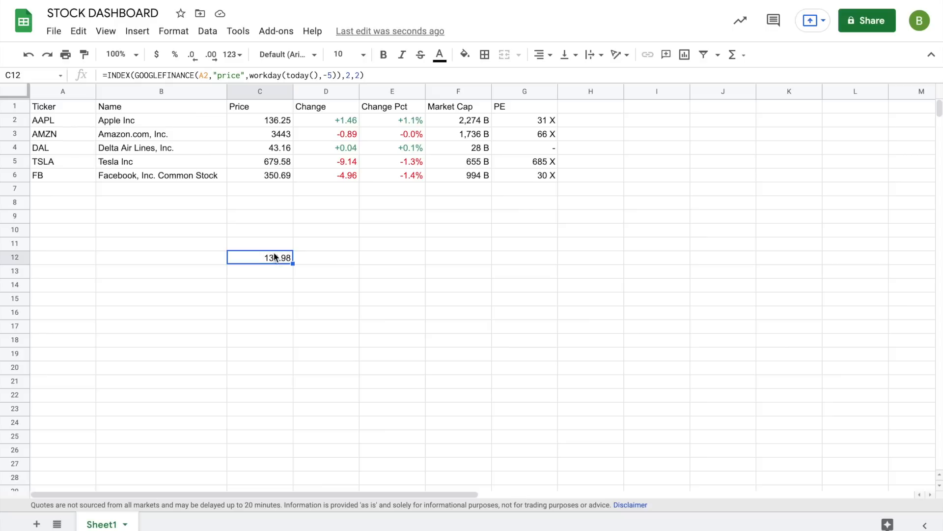
left_click_drag(274, 250, 573, 122)
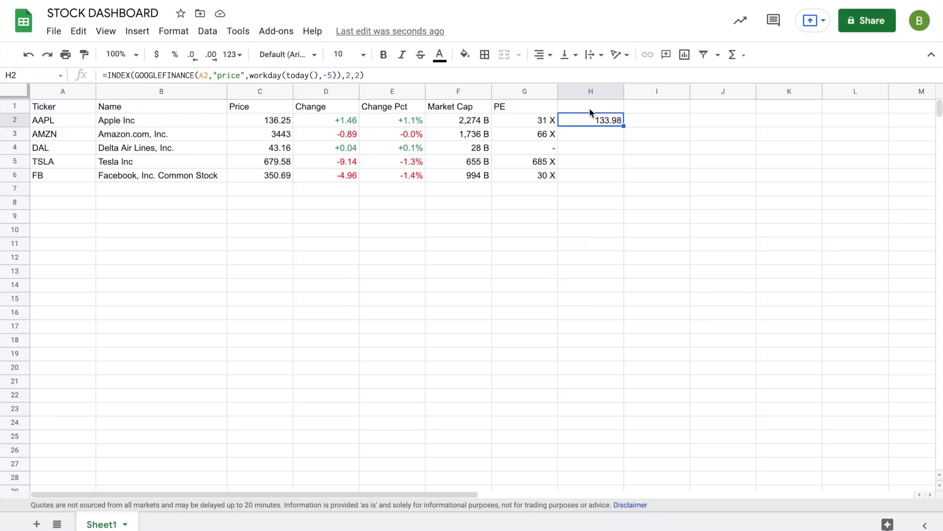
Enter 5 in H1 as the workday count heading the new column
left_click(590, 108)
type("5")
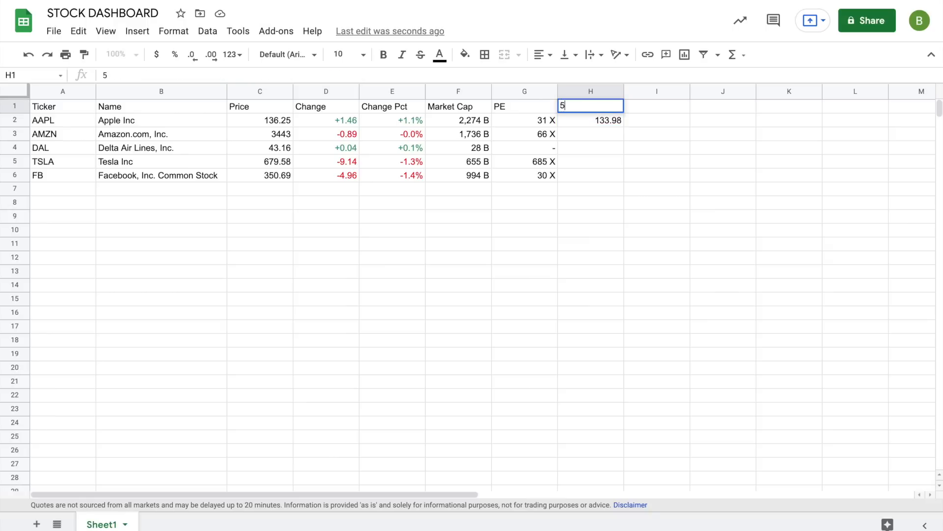
left_click(594, 152)
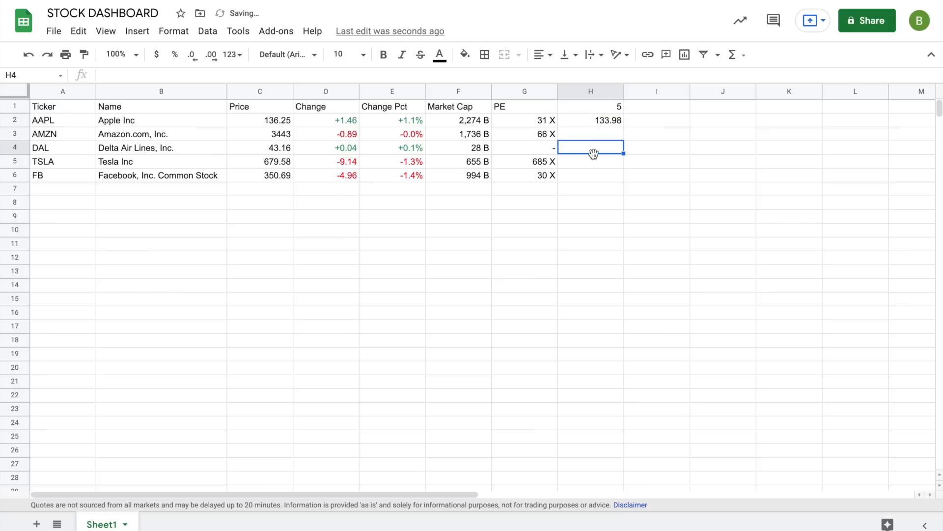
Replace the hard-coded 5 in H2's formula with a reference to H1, making it workday(today(),-H1)
left_click(602, 120)
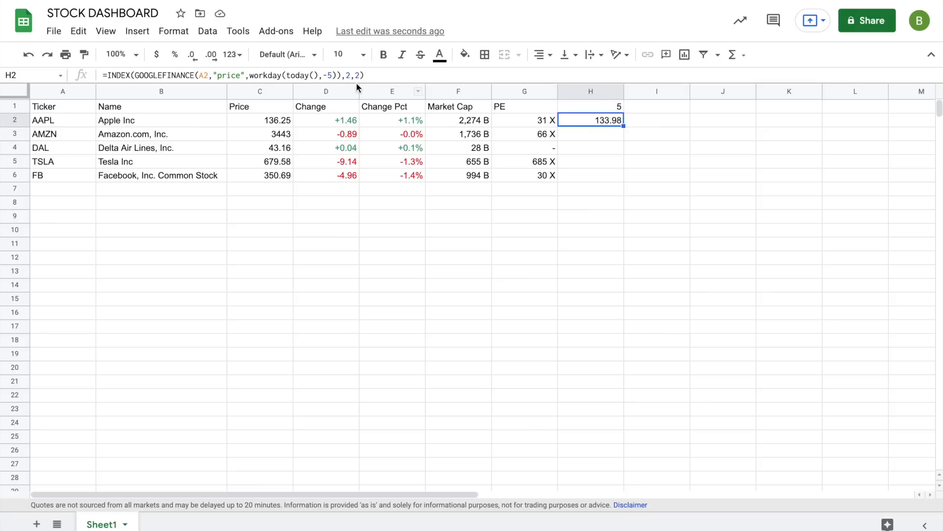
left_click(332, 75)
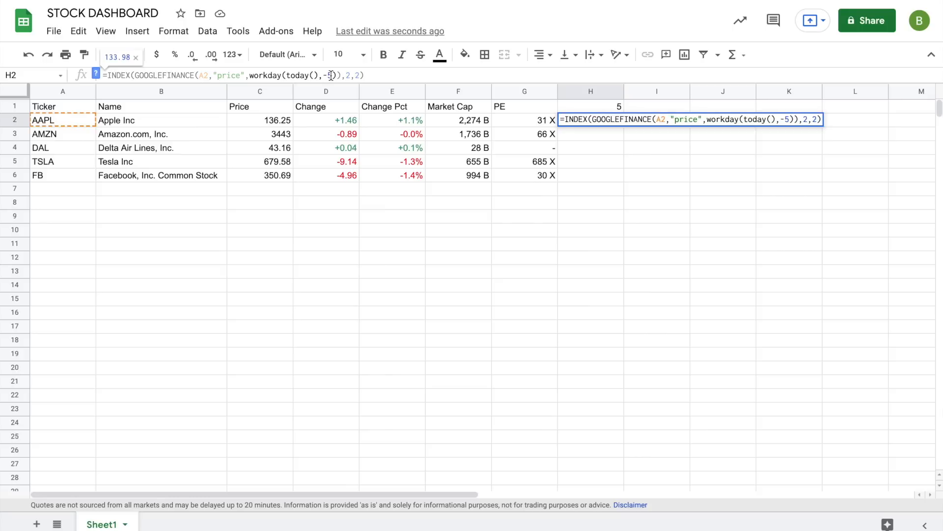
key("BackSpace")
left_click(608, 106)
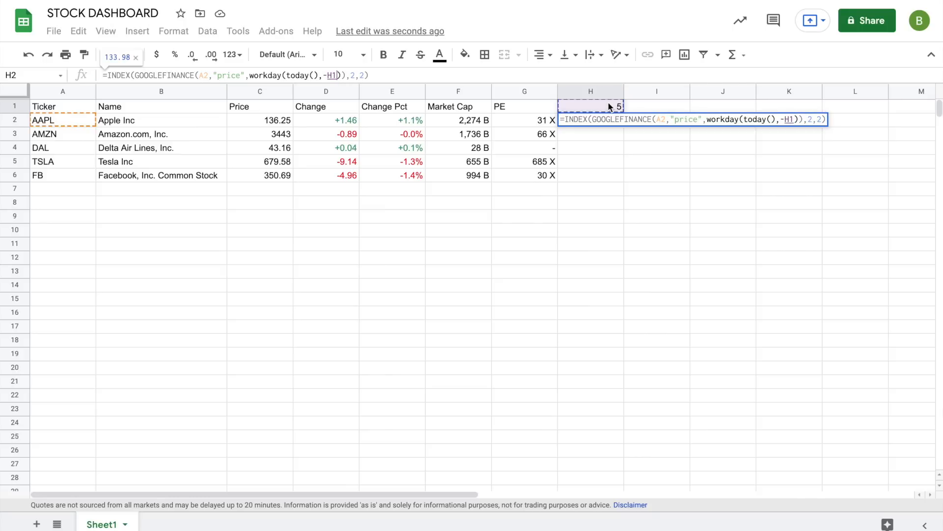
key("Return")
Test the H1 reference by setting the workday count to 10, and restore it to 5
left_click(604, 108)
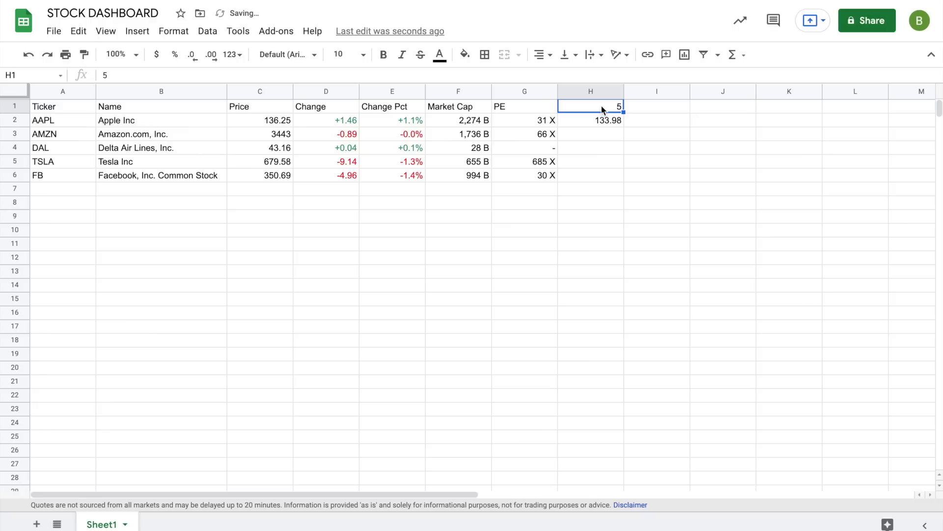
type("10")
key("Tab")
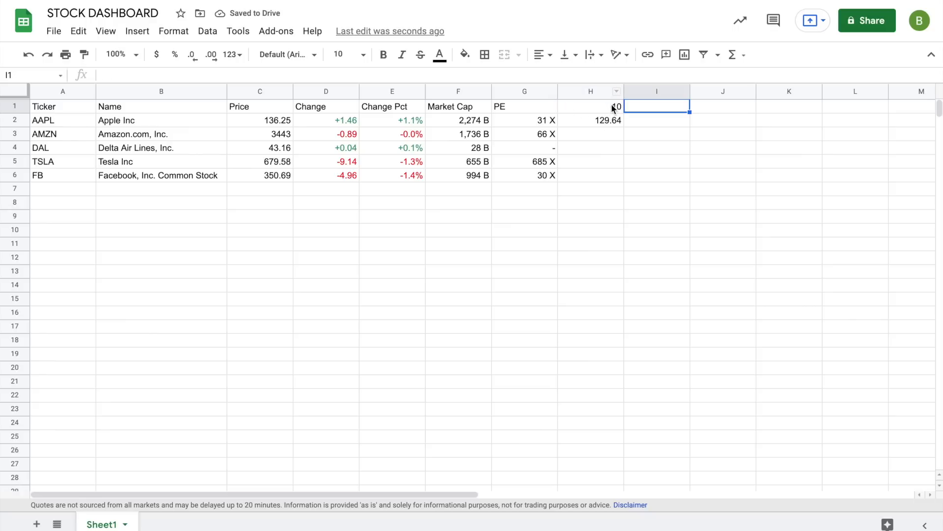
left_click(613, 106)
type("5")
key("Return")
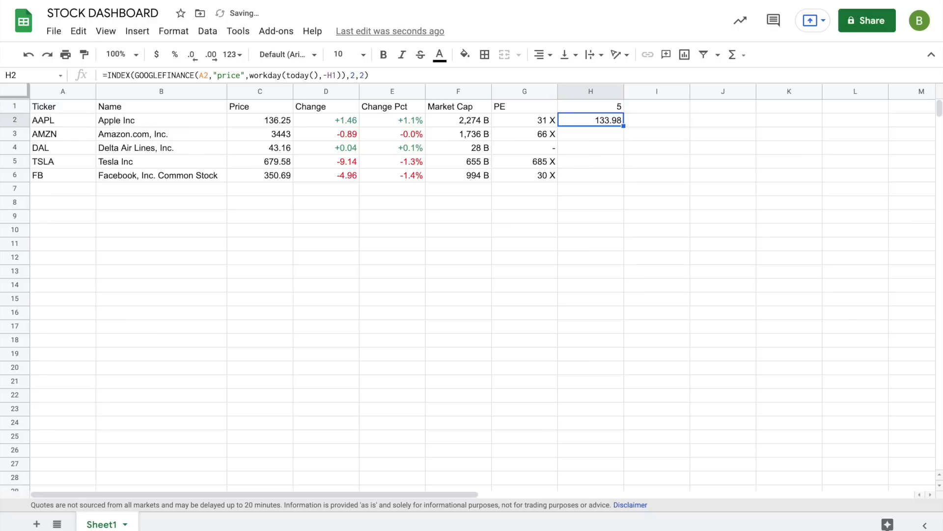
Anchor the ticker column and header row in H2's formula by changing the references to $A2 and H$1
left_click(198, 76)
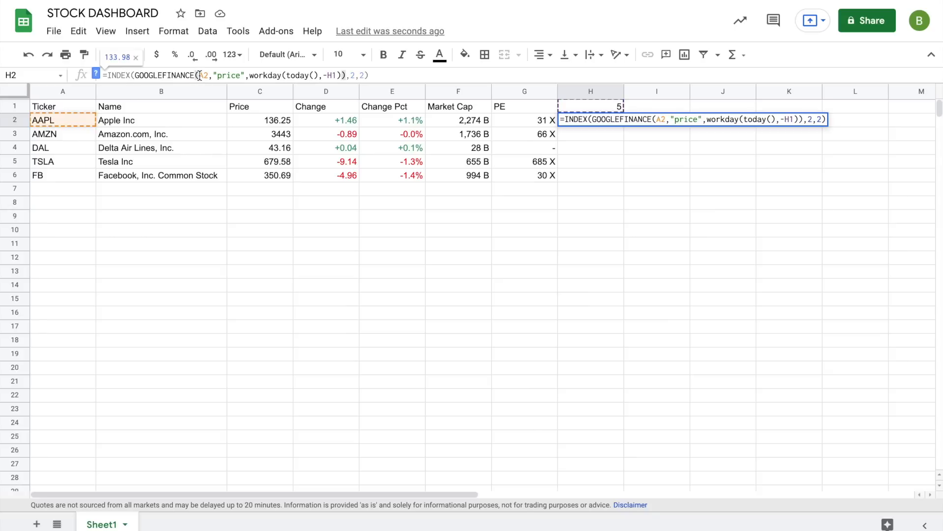
type("$")
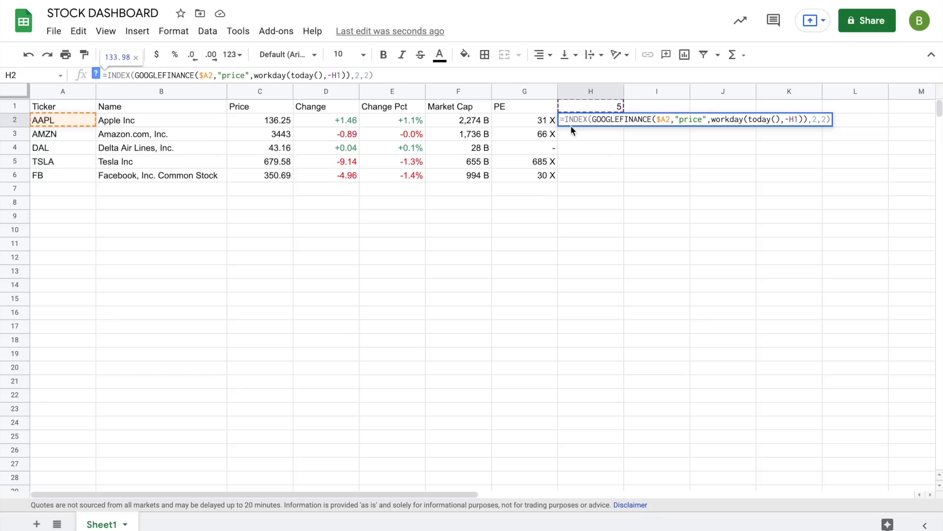
left_click(337, 75)
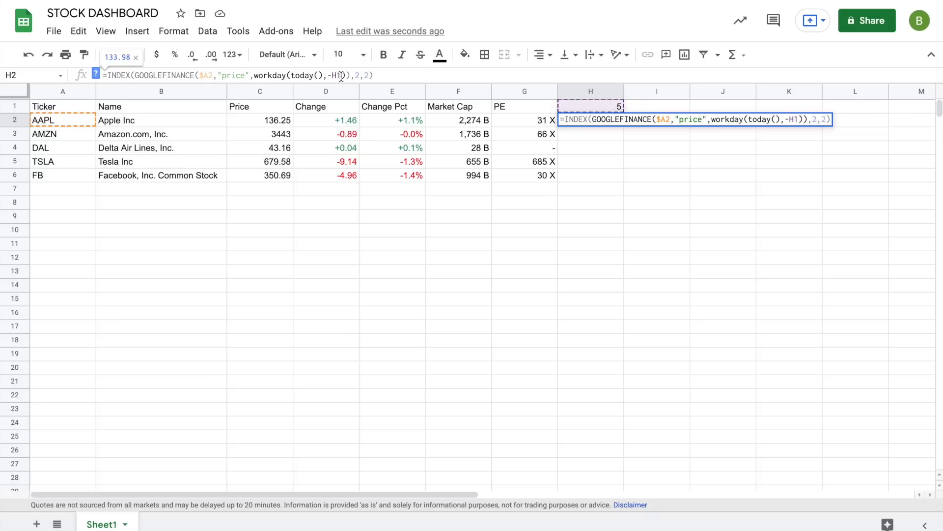
type("$")
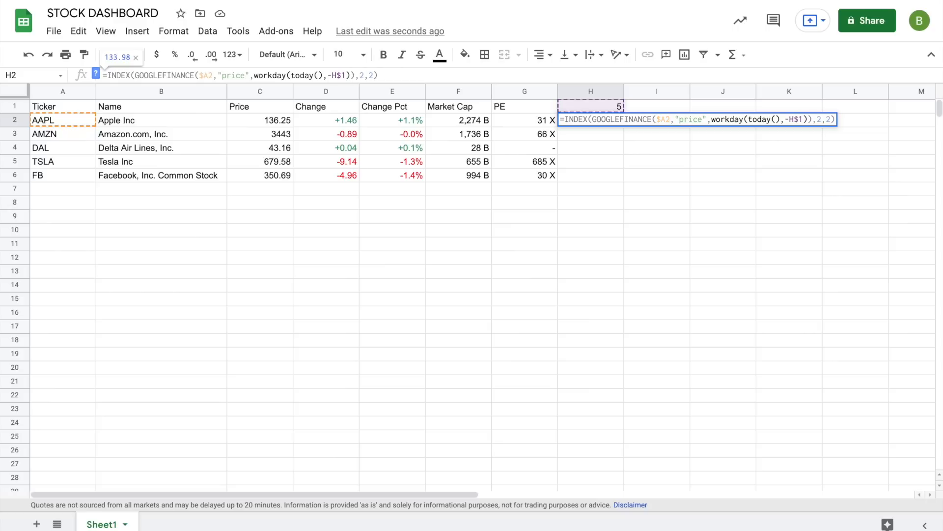
key("Return")
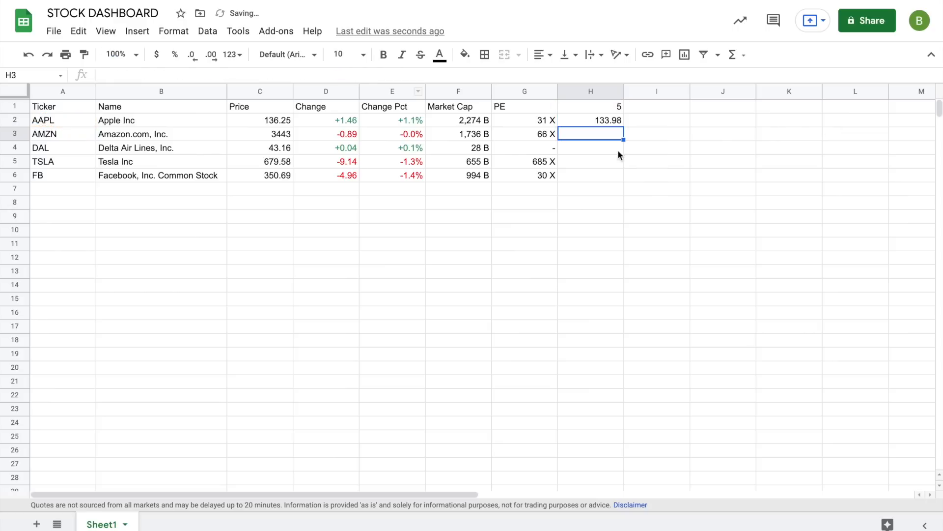
Fill H2's historical price formula down through H6 for the remaining tickers
left_click(605, 122)
left_click_drag(623, 126, 618, 181)
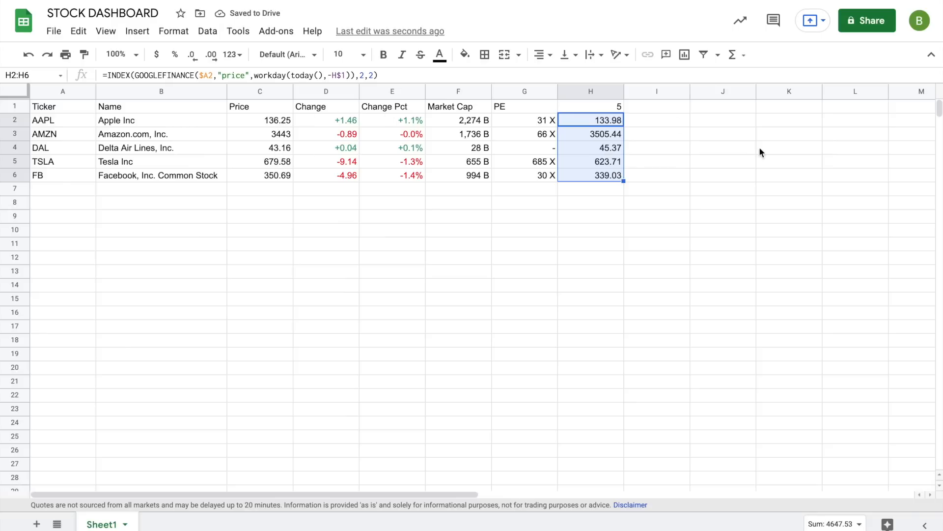
left_click(742, 148)
Enter 10 in I1 as the workday count for a second historical price column
left_click(640, 111)
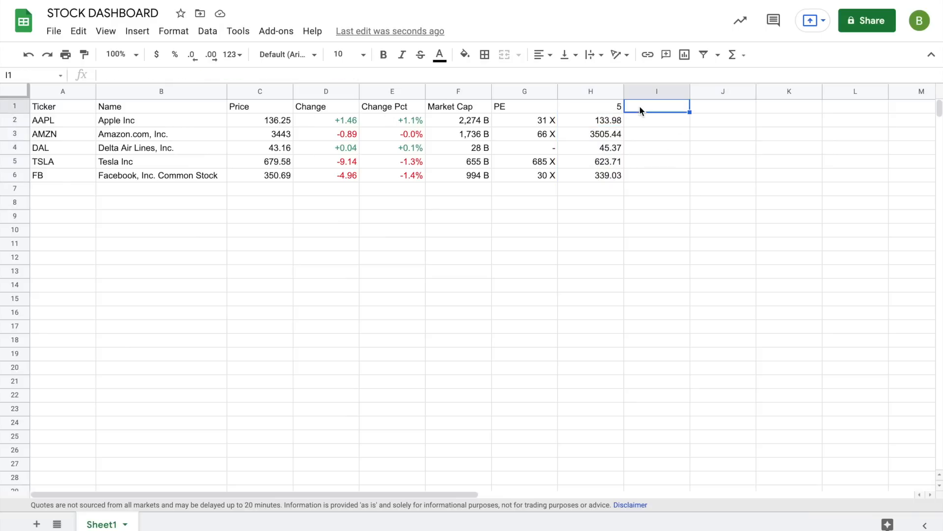
type("10")
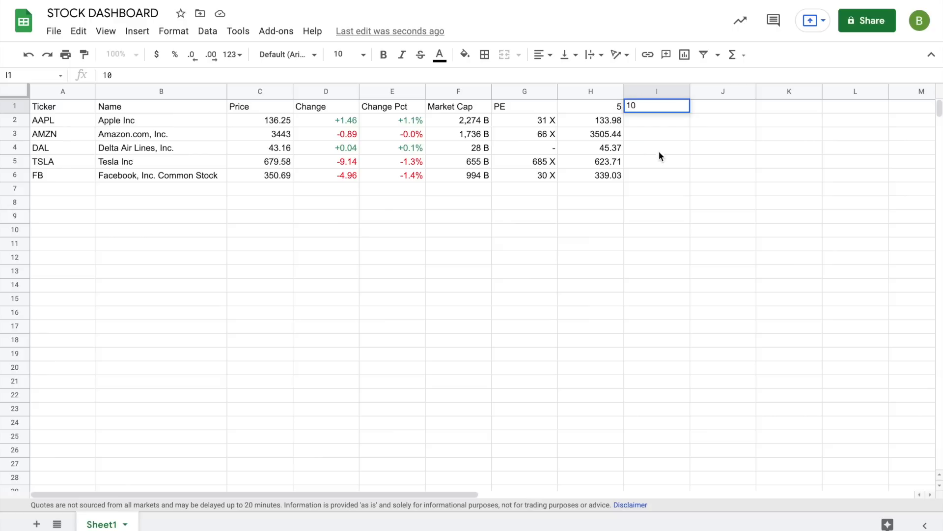
left_click(659, 151)
Fill the formulas in H2:H6 across into I2:I6 and check that I2 references the workday count in I1
left_click_drag(605, 120, 602, 178)
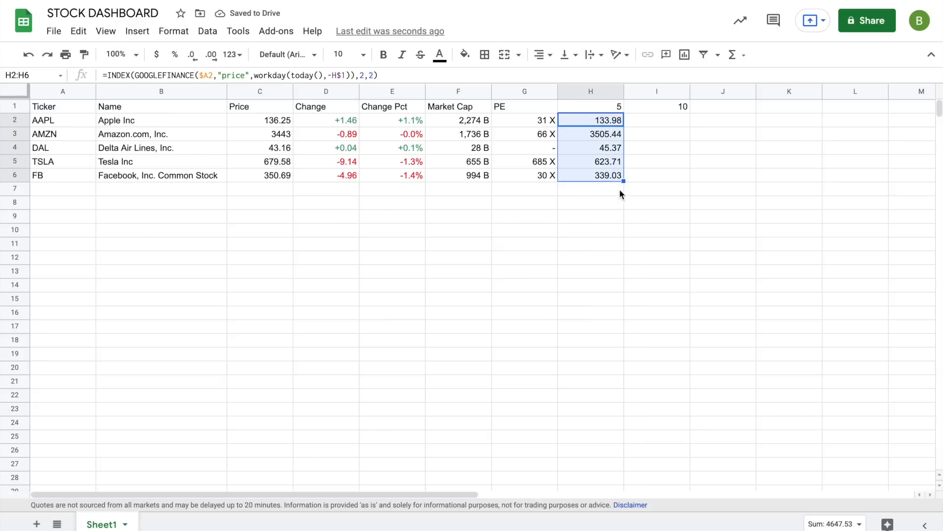
left_click_drag(621, 181, 645, 181)
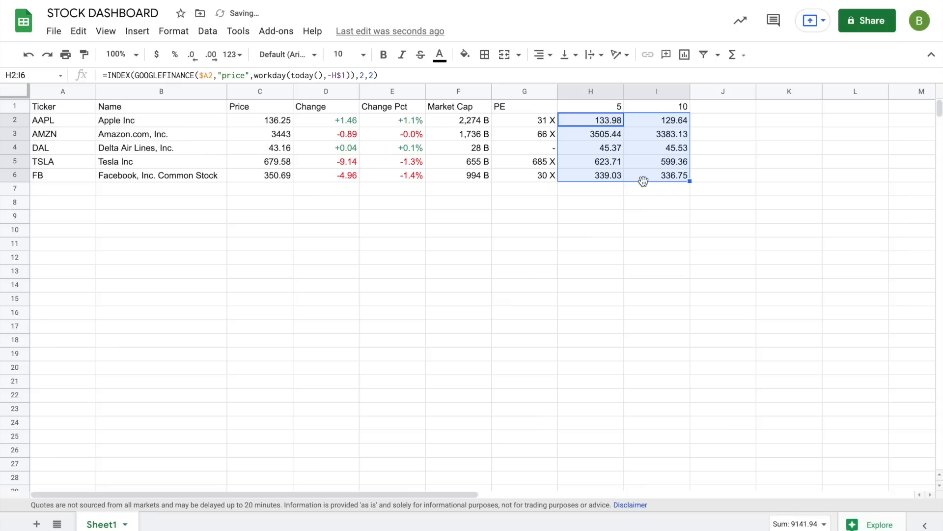
left_click(649, 120)
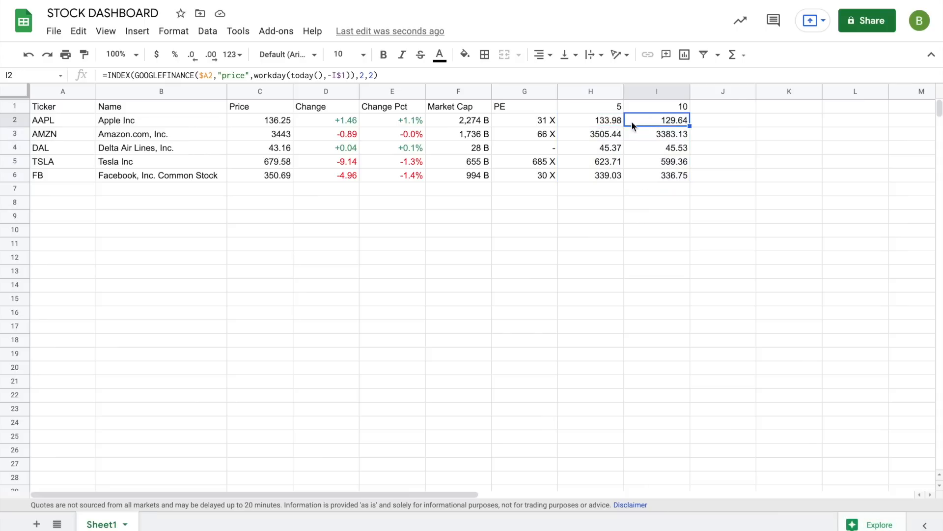
left_click(603, 106)
left_click(653, 107)
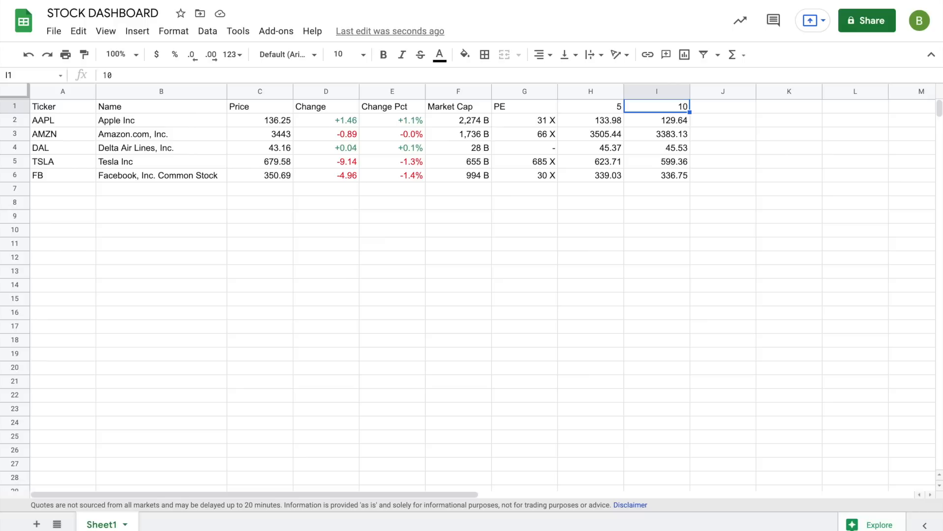
Open the custom number format settings for the workday count in H1
left_click(579, 106)
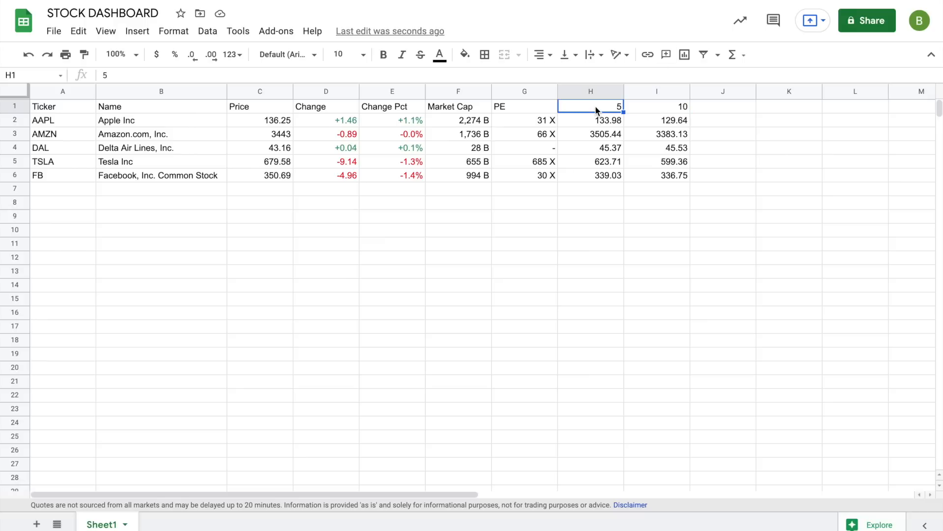
left_click(172, 34)
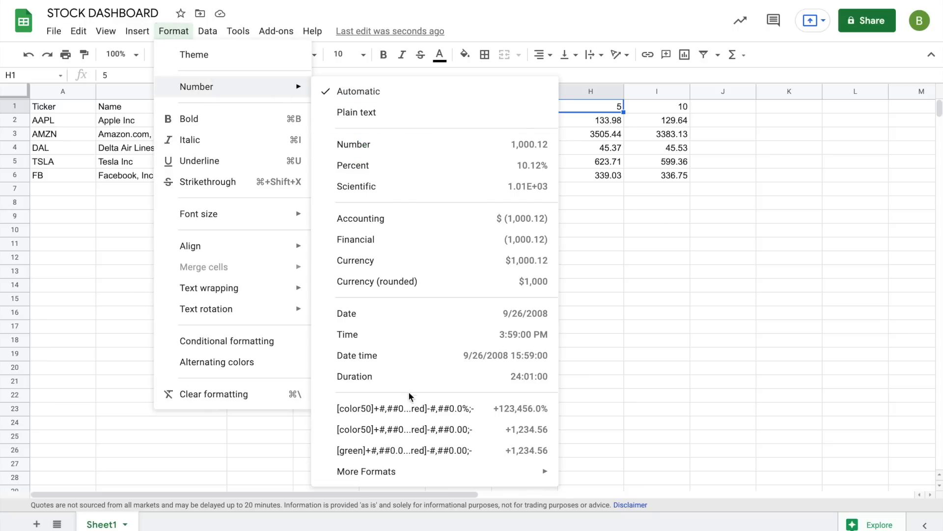
mouse_move(409, 472)
left_click(612, 519)
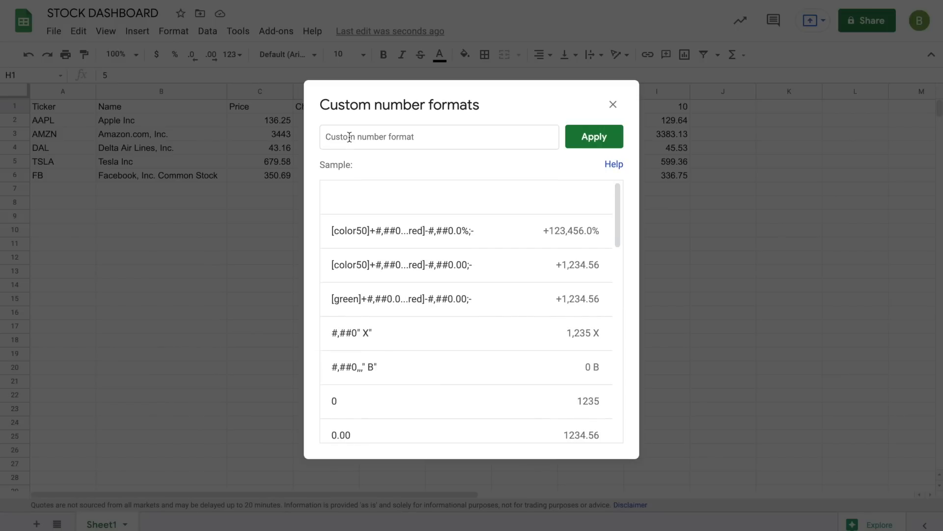
type("\"")
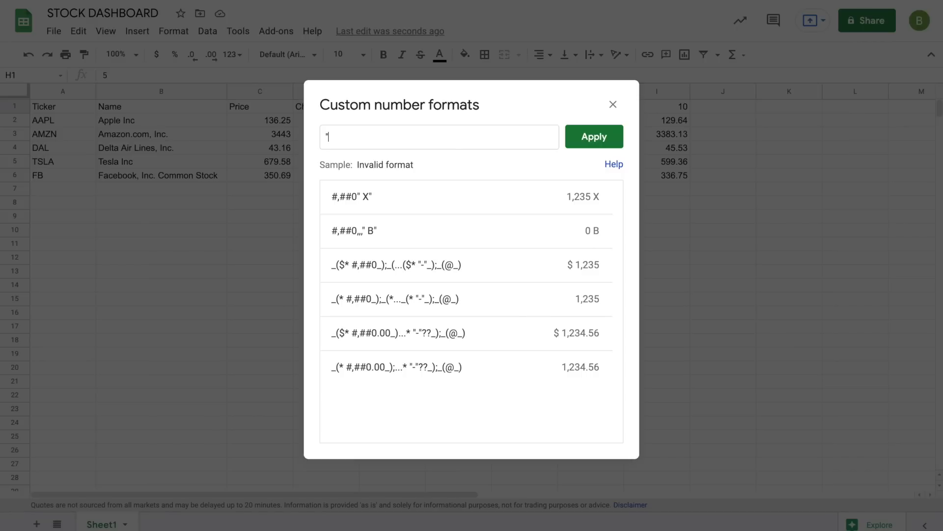
type("Da")
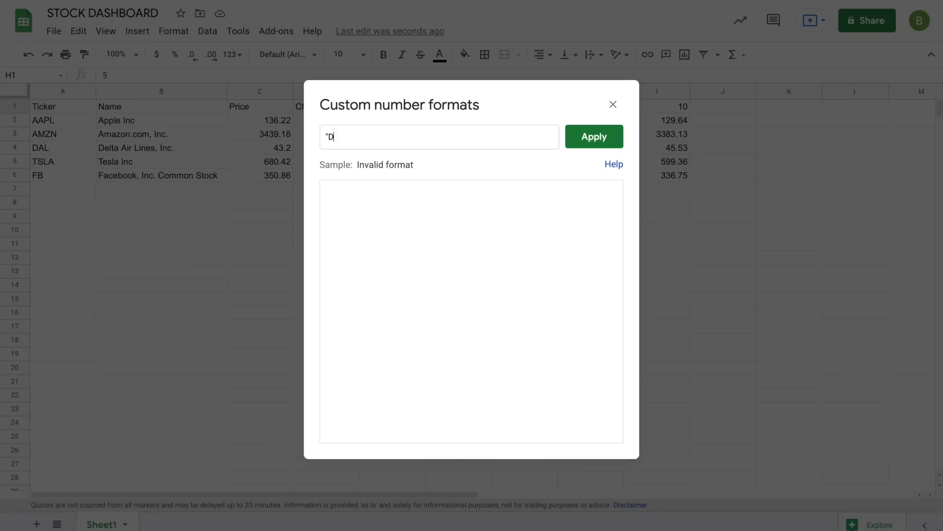
key("BackSpace")
key("BackSpace")
key("BackSpace")
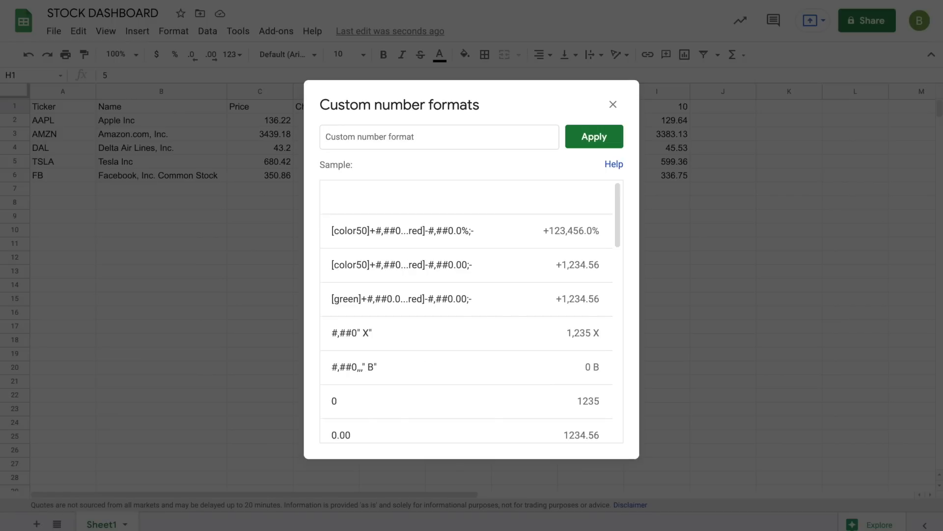
Apply the custom number format # "Day Price" to H1
type("#")
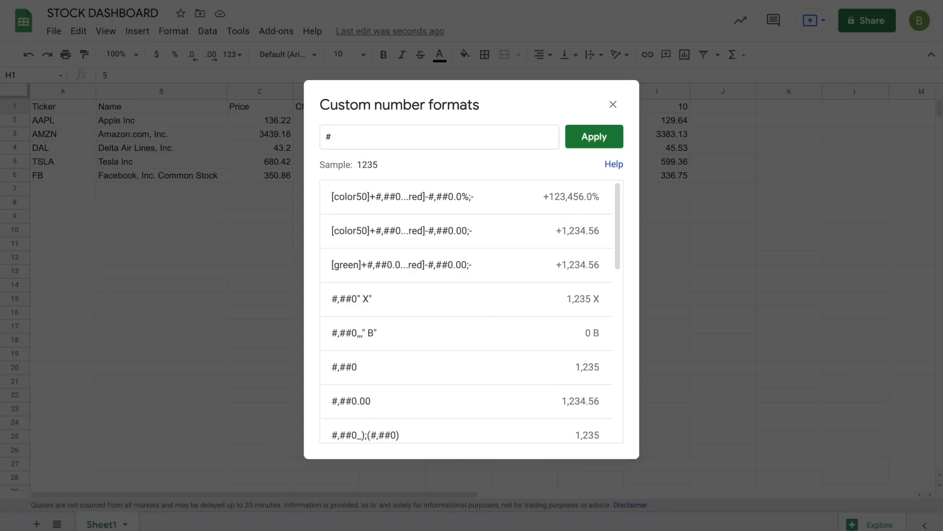
type(" \"")
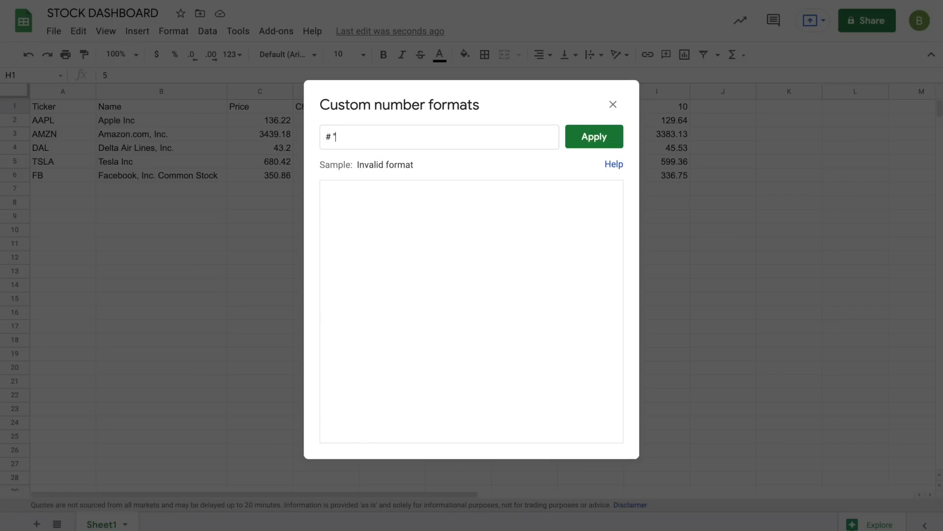
type("Day Price\"")
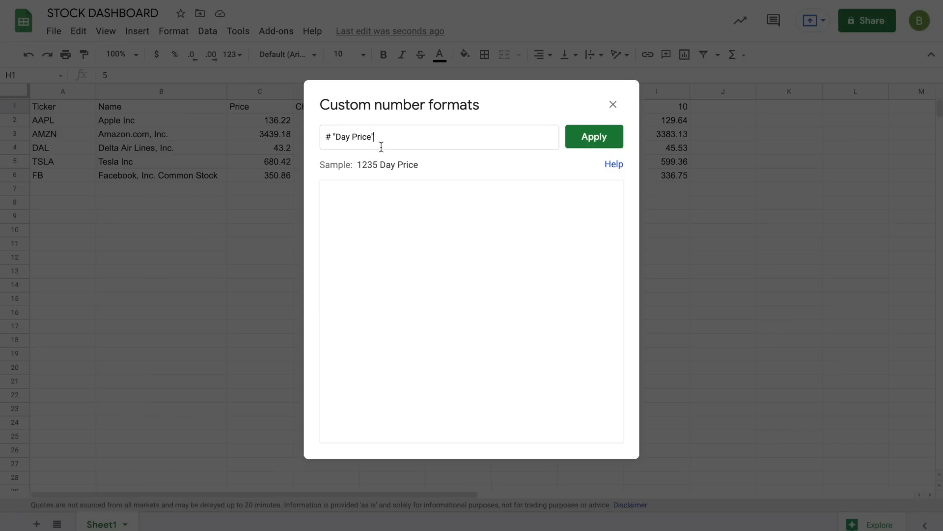
left_click(618, 139)
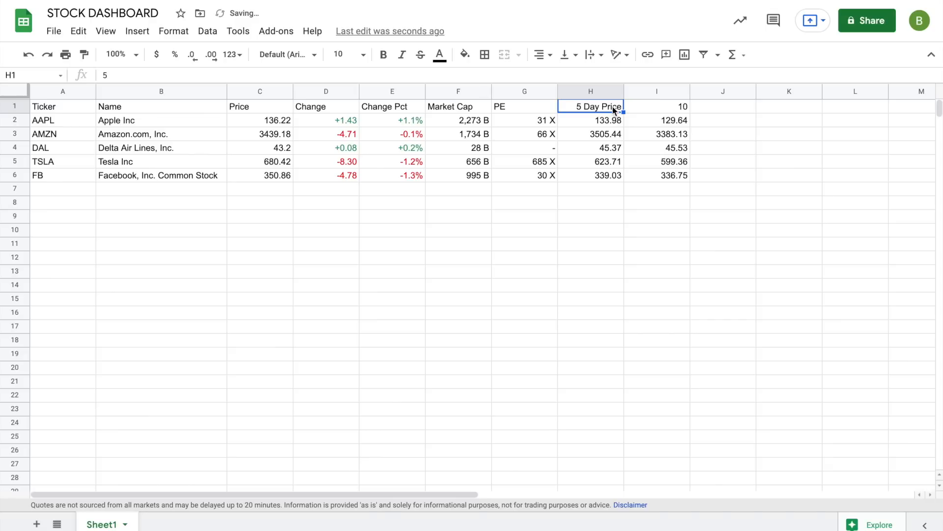
Left-align the header cells H1 and I1
left_click(542, 54)
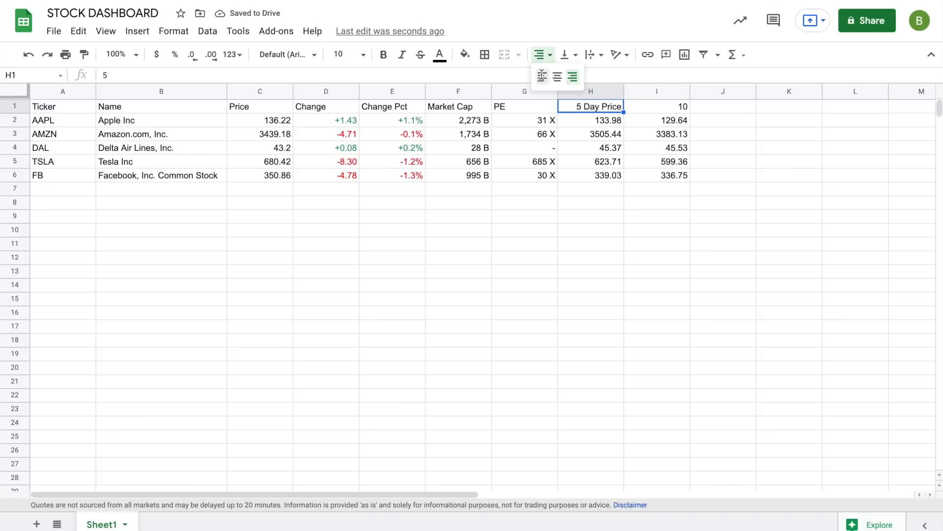
left_click(542, 76)
left_click(641, 108)
left_click(538, 55)
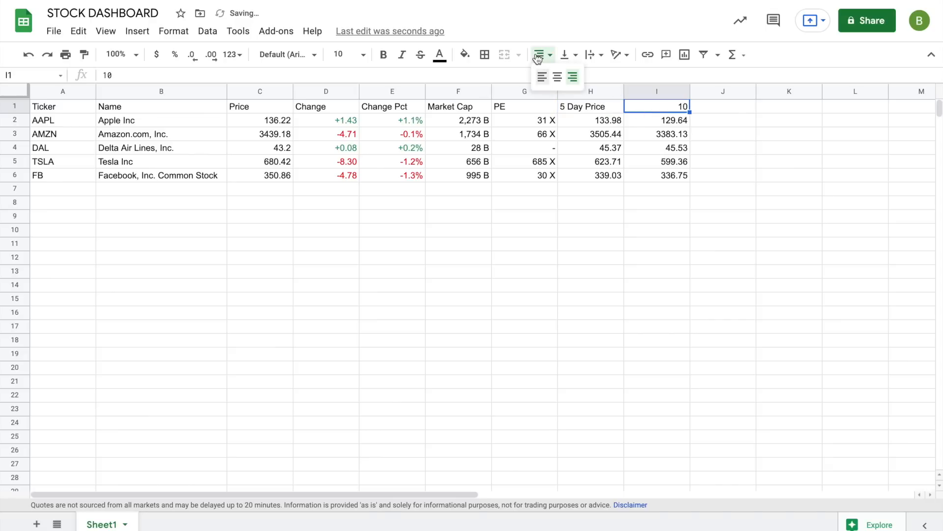
left_click(542, 76)
left_click(649, 162)
Copy H1's formatting onto I1 with the paint format tool
left_click(590, 106)
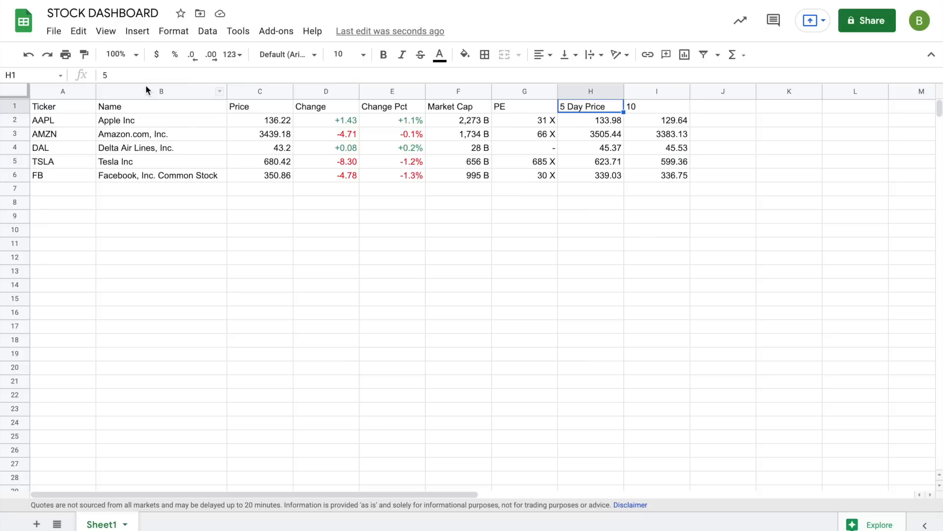
left_click(86, 56)
left_click(634, 109)
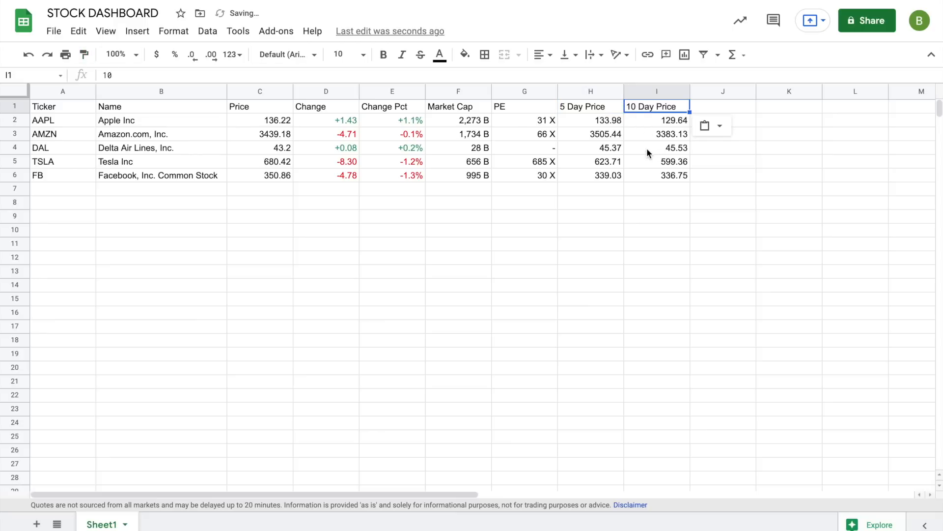
Test the header-driven prices by setting I1's workday count to 20, and restore it to 10
key("Left")
key("Right")
type("20")
key("Tab")
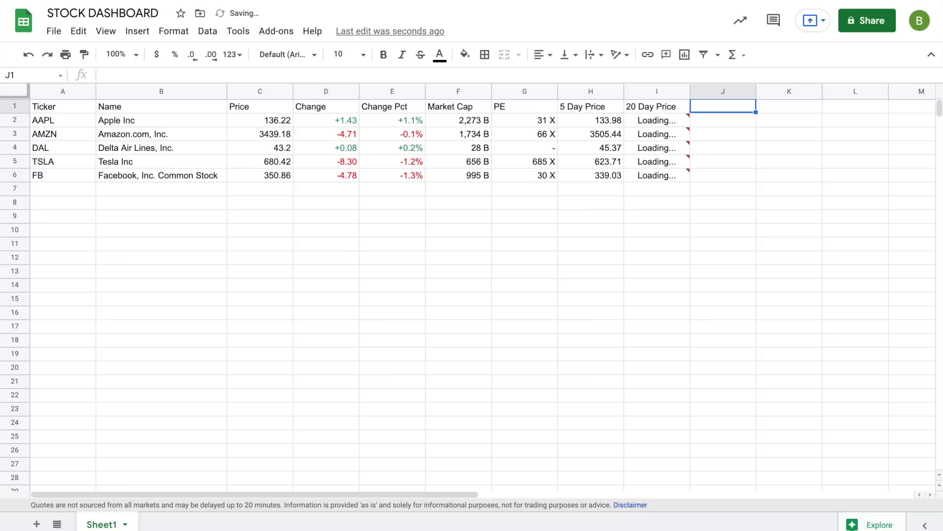
left_click(659, 108)
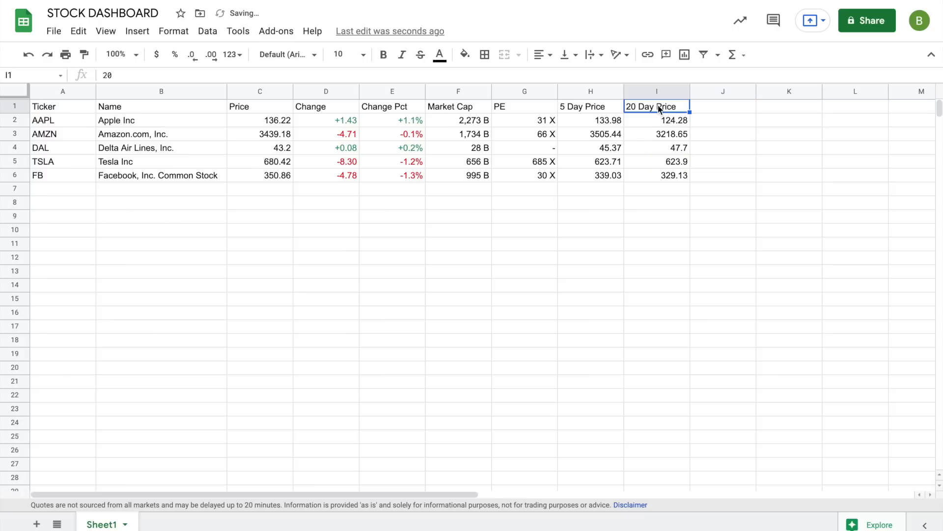
type("10")
key("Tab")
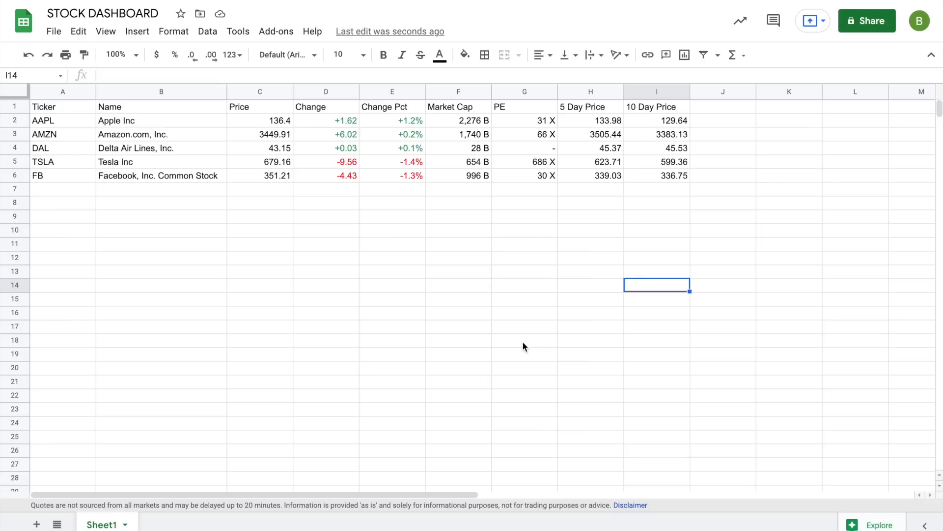
Enter 5 in J1 and 10 in K1 as workday counts heading two new columns
left_click(695, 109)
type("5")
key("Tab")
type("10")
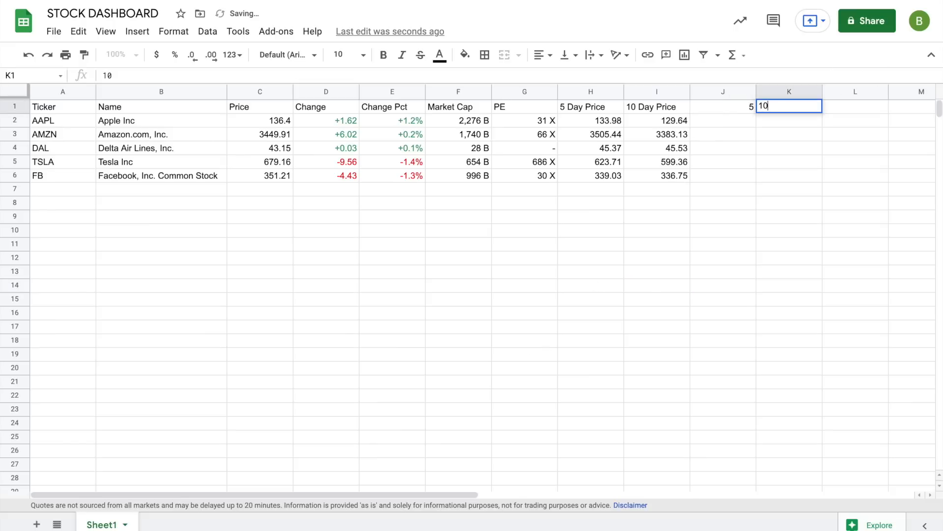
key("Return")
Apply the custom number format # "Day %" to the header cells J1:K1
left_click_drag(749, 107, 810, 106)
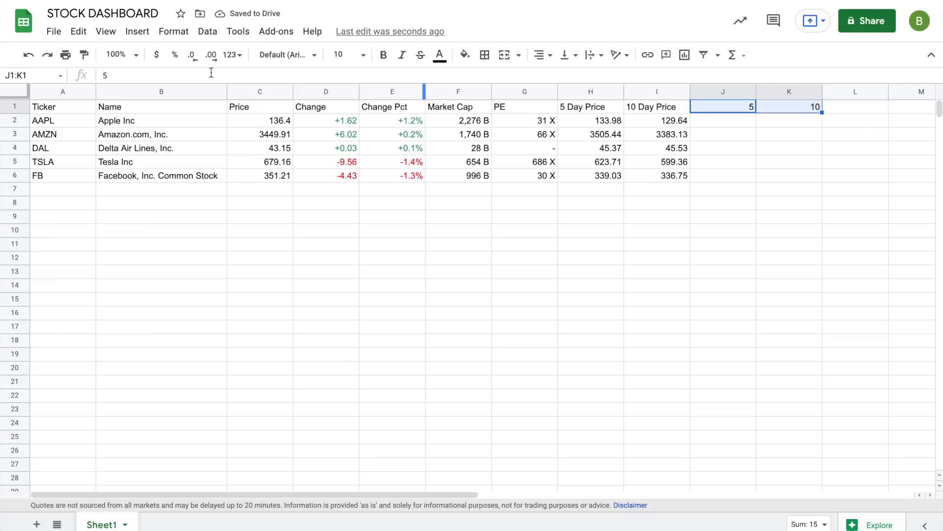
left_click(173, 31)
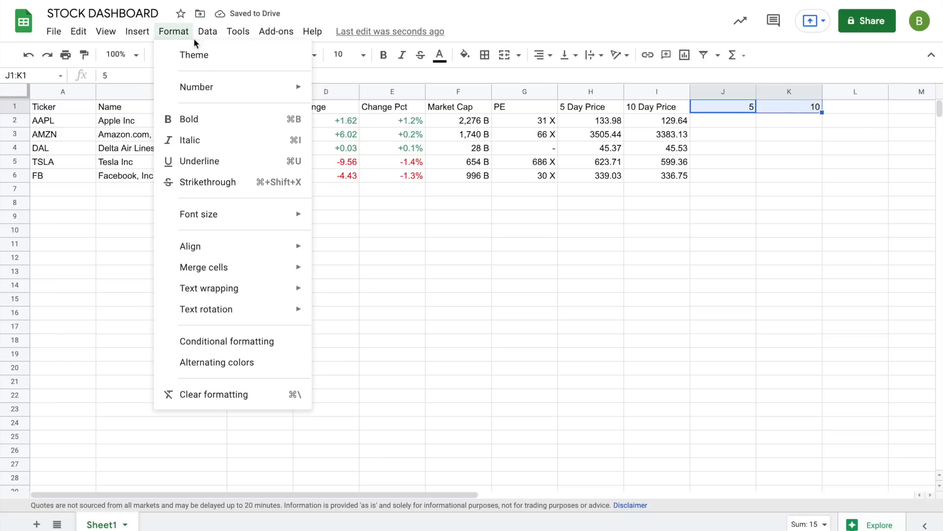
mouse_move(241, 101)
mouse_move(386, 472)
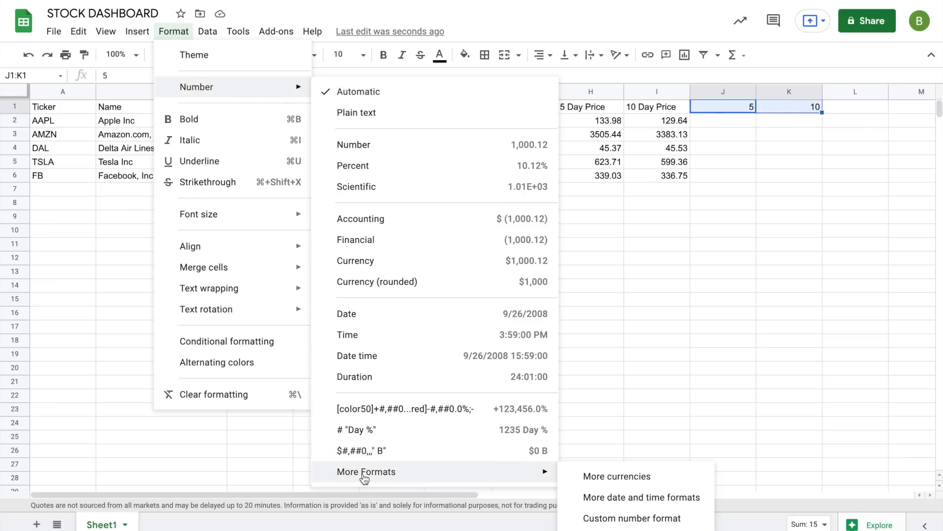
left_click(587, 518)
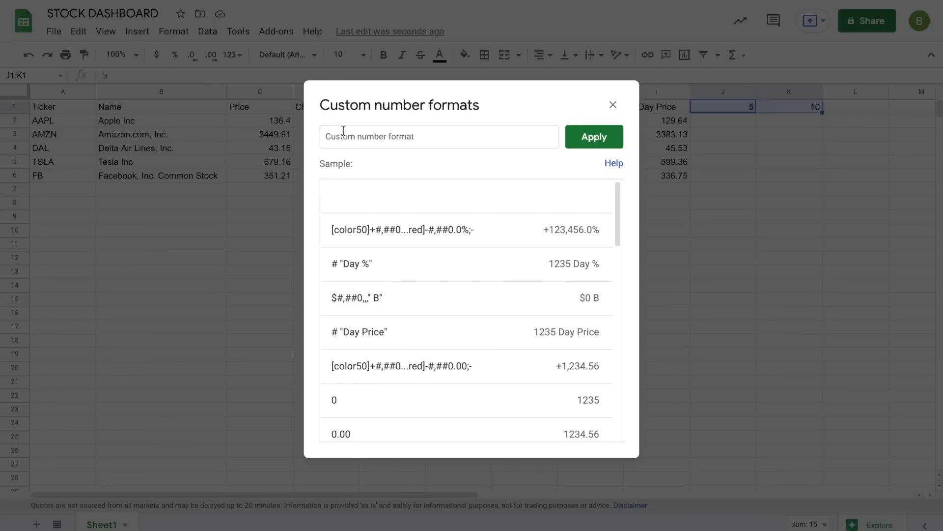
type("# \"")
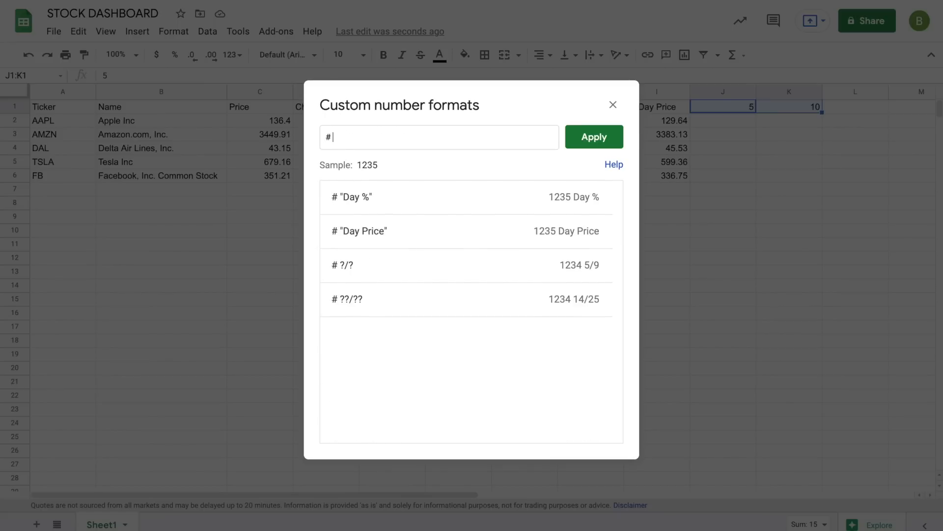
type("D")
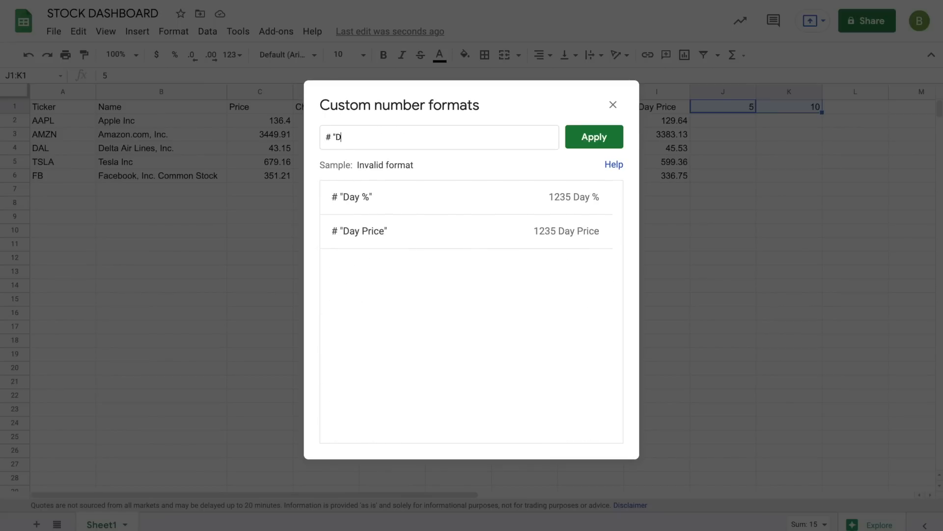
type("ay %\"")
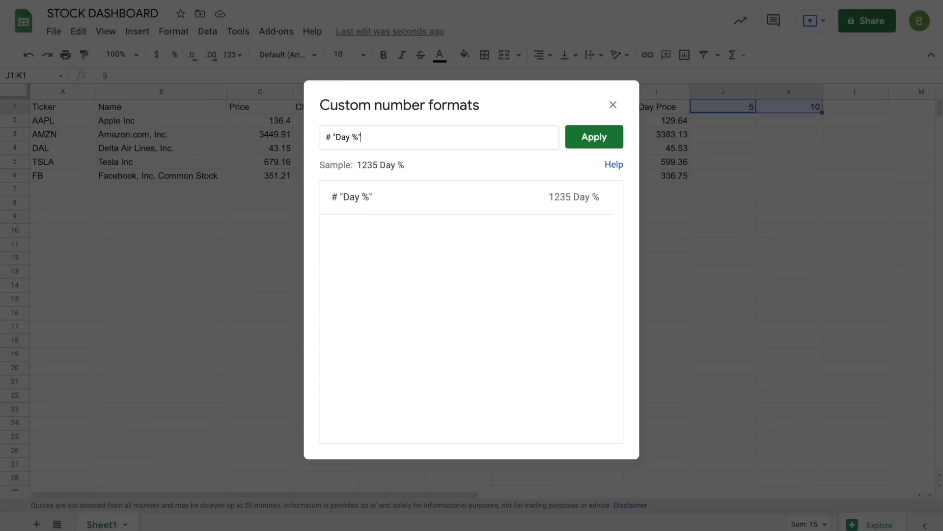
left_click(586, 142)
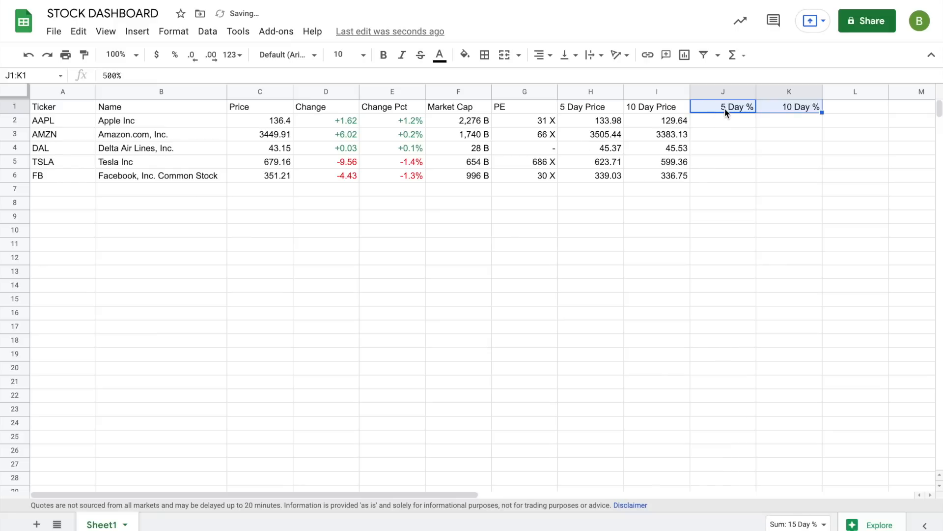
Left-align the header cells J1 and K1
left_click(540, 55)
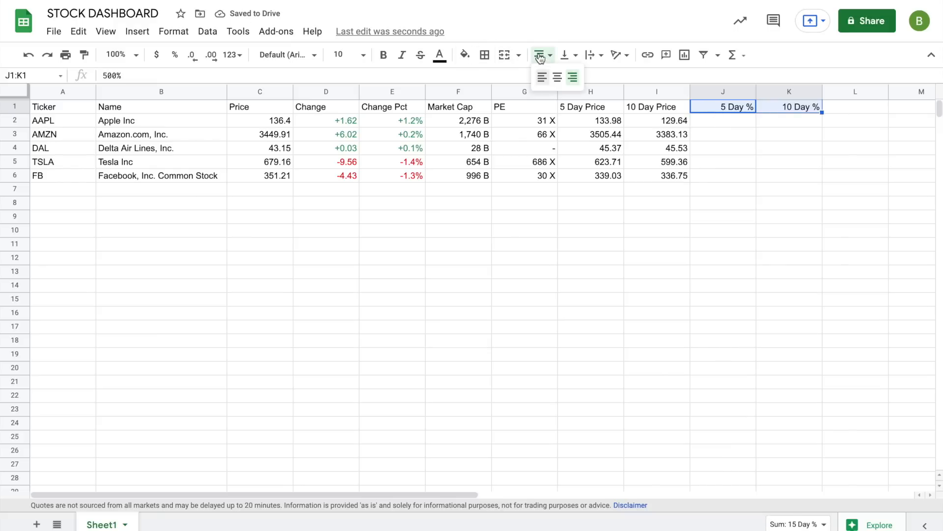
left_click(542, 77)
left_click(719, 139)
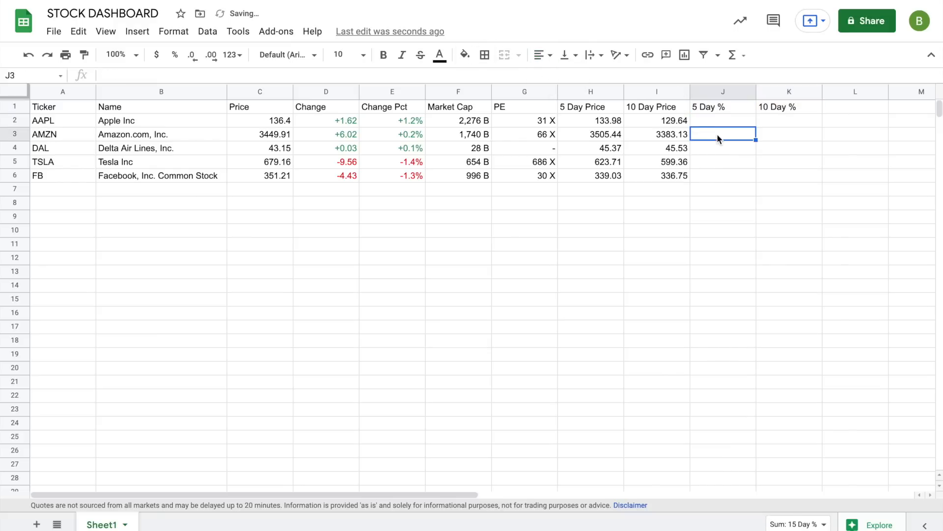
Fill the historical price formula from I2 into J2
left_click(683, 122)
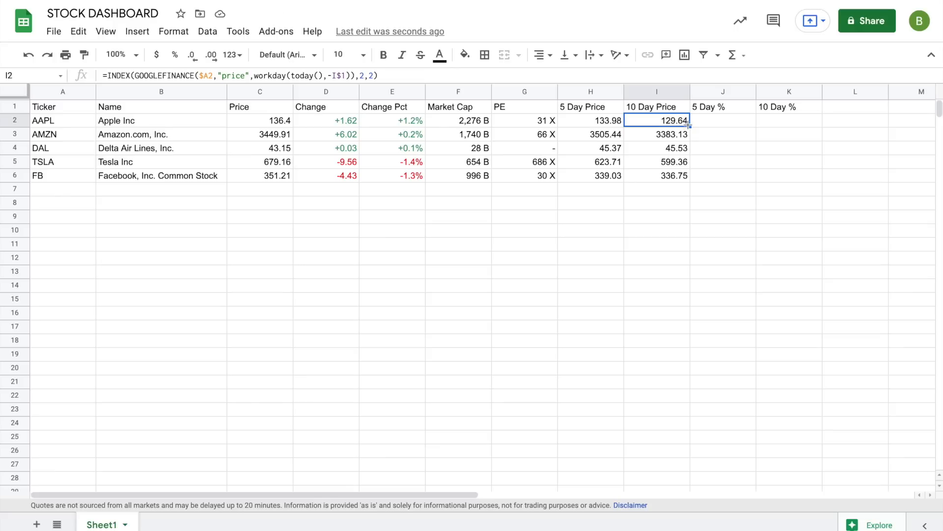
left_click_drag(688, 126, 709, 124)
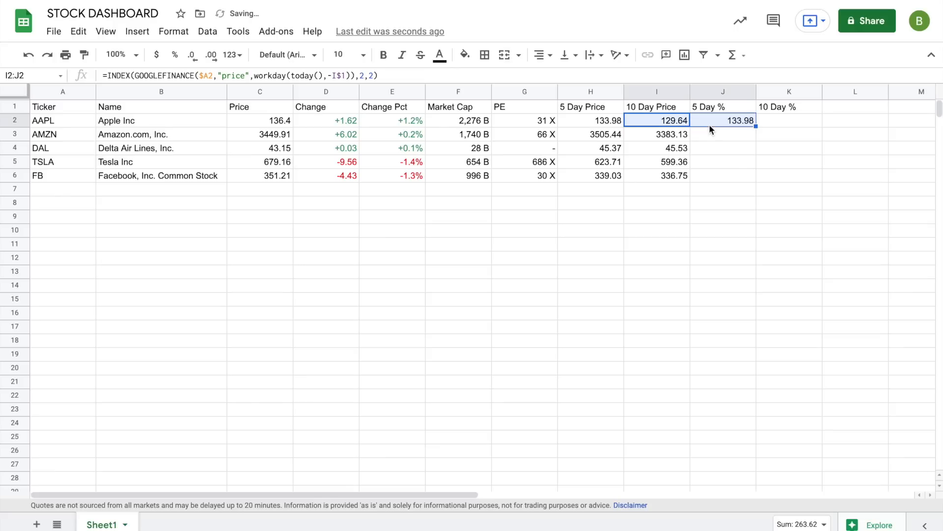
left_click(734, 171)
left_click(719, 121)
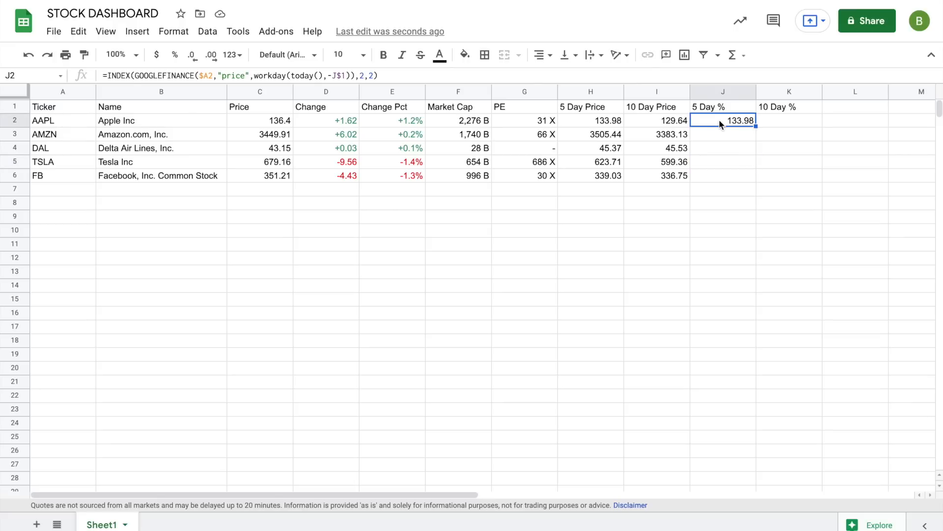
Change J2's formula to the percentage change =C2/(INDEX(GOOGLEFINANCE($A2,"price",workday(today(),-J$1)),2,2))-1
left_click(109, 76)
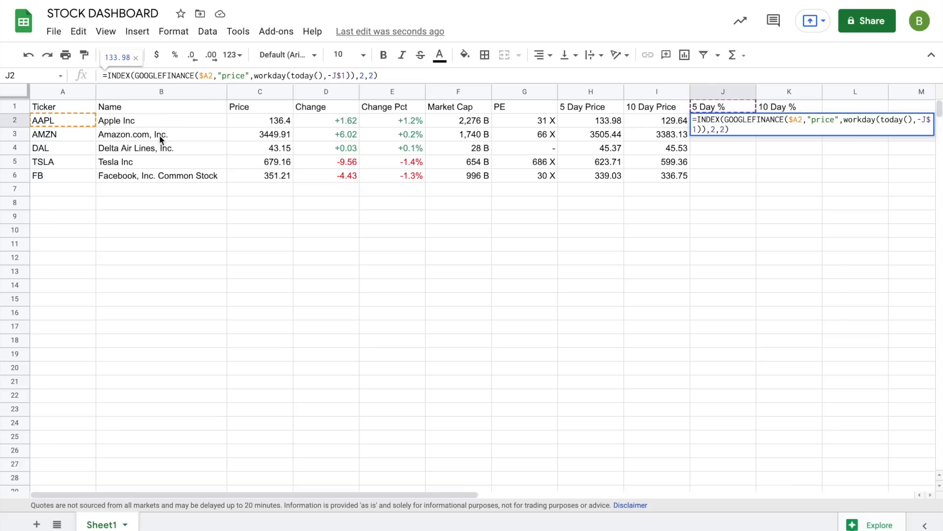
type("C2")
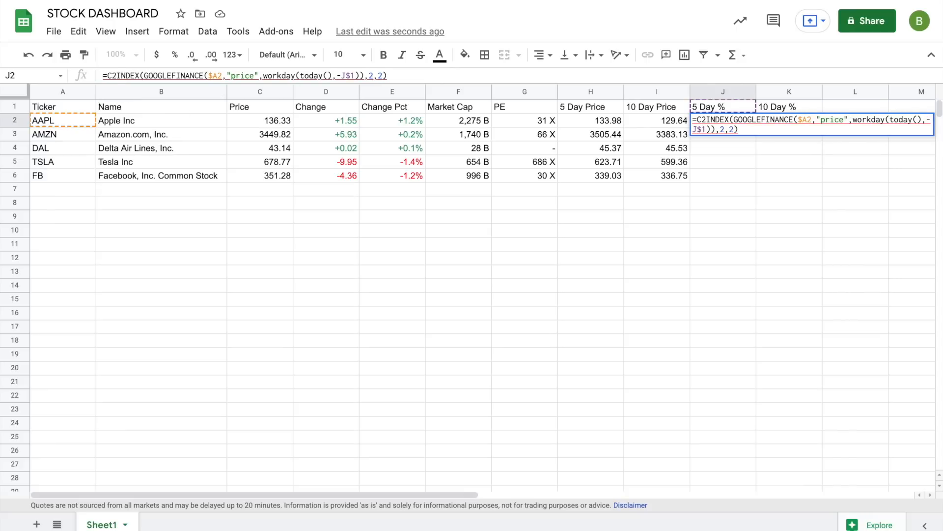
type("/")
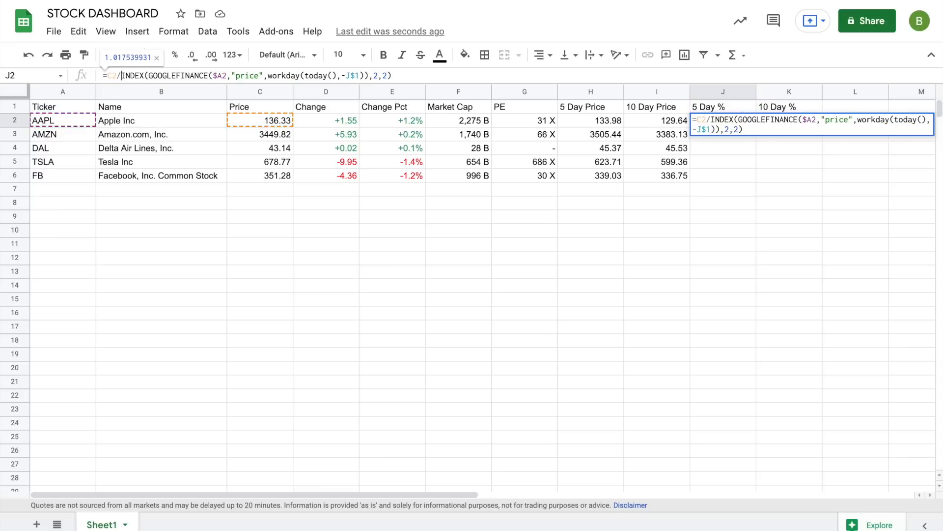
type("(")
left_click(414, 72)
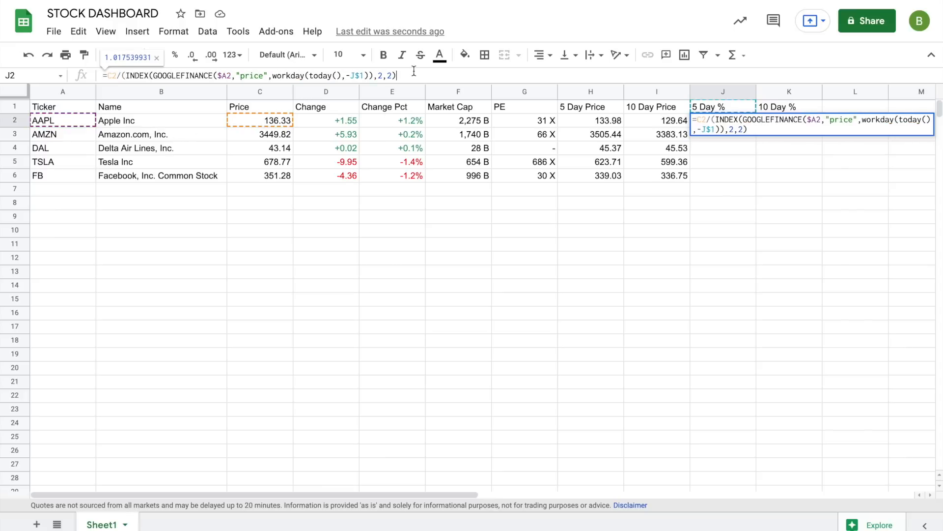
type(")-1")
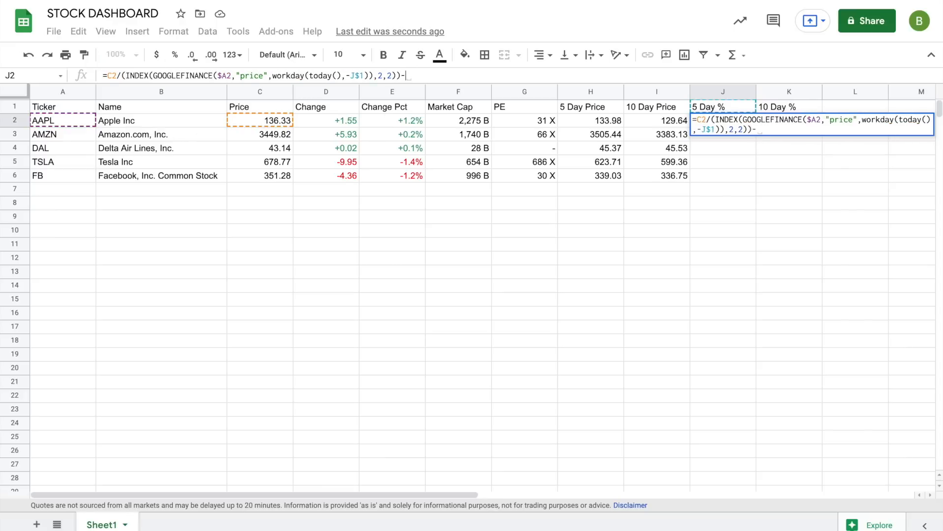
key("Return")
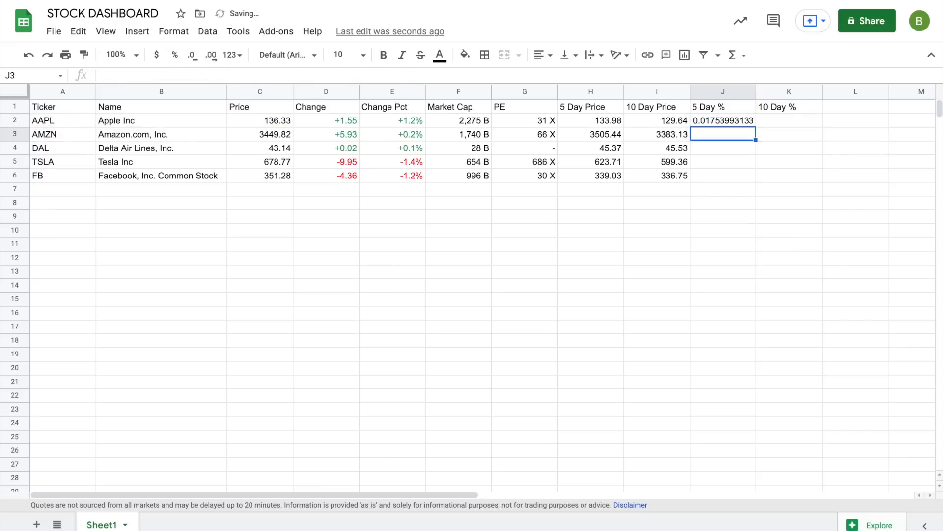
Lock the column of the current-price reference in J2's formula by changing C2 to $C2
left_click(714, 123)
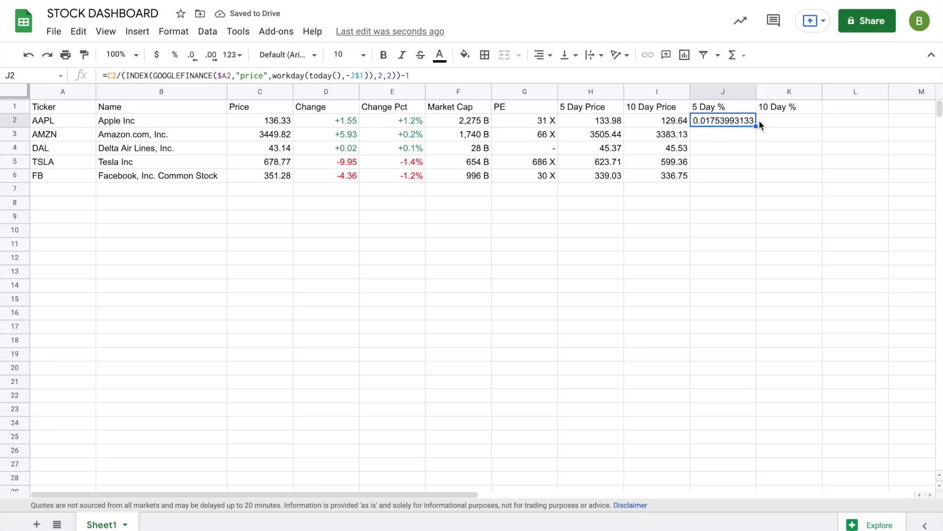
left_click(109, 75)
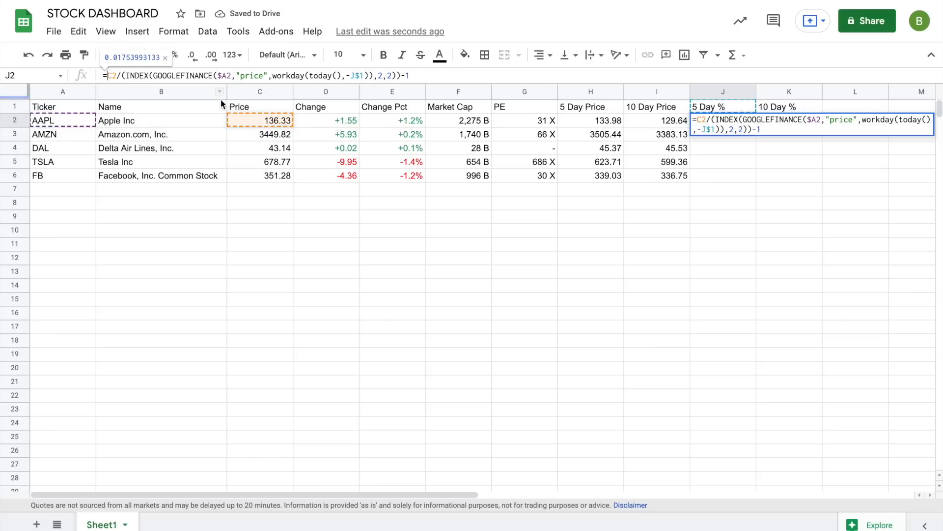
type("$")
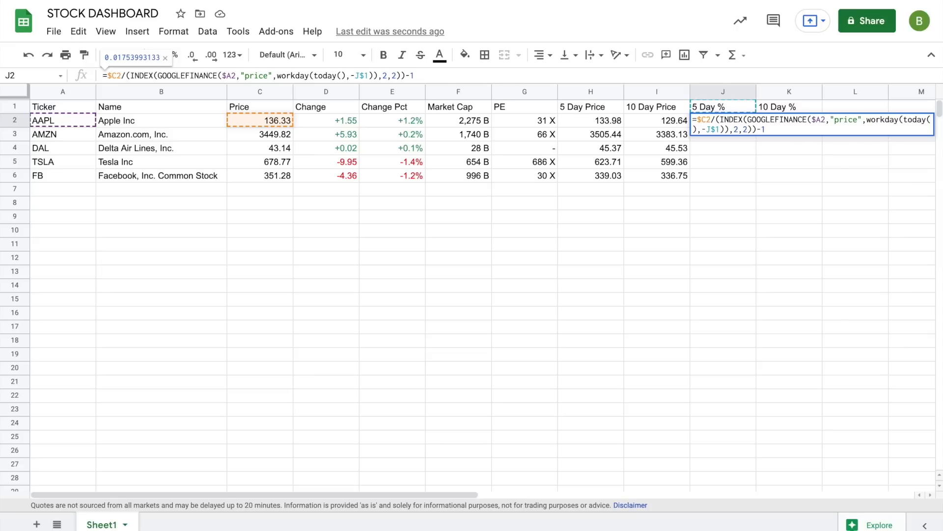
key("Return")
Fill J2's percentage-change formula down to row 6 and across into column K for all tickers
left_click(731, 119)
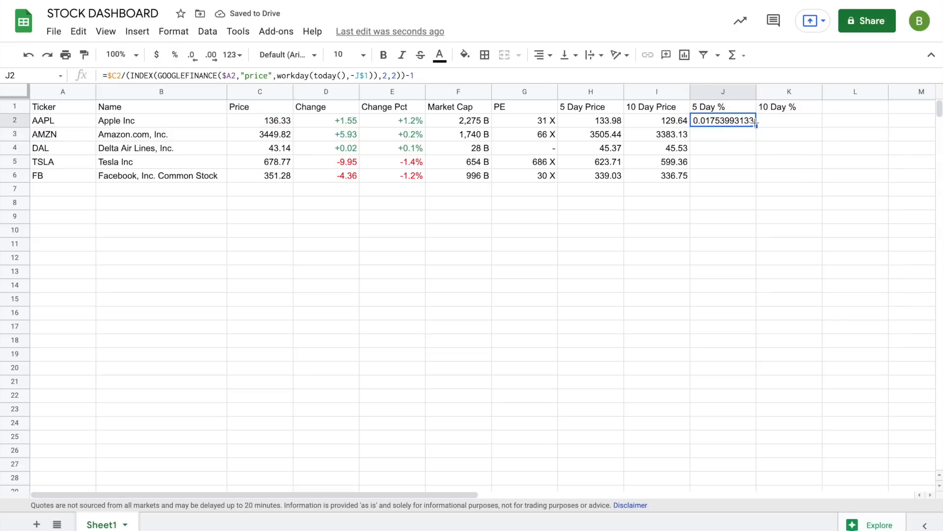
left_click_drag(755, 125, 748, 177)
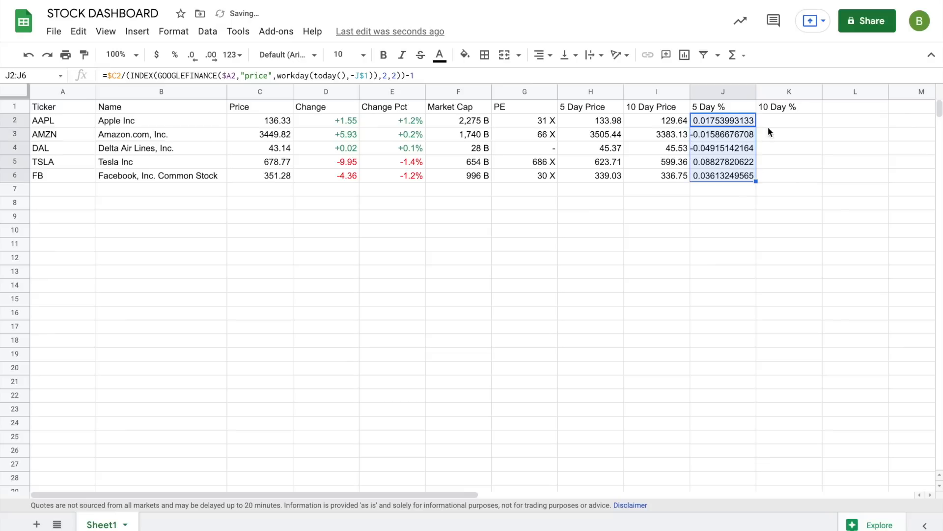
left_click(750, 125)
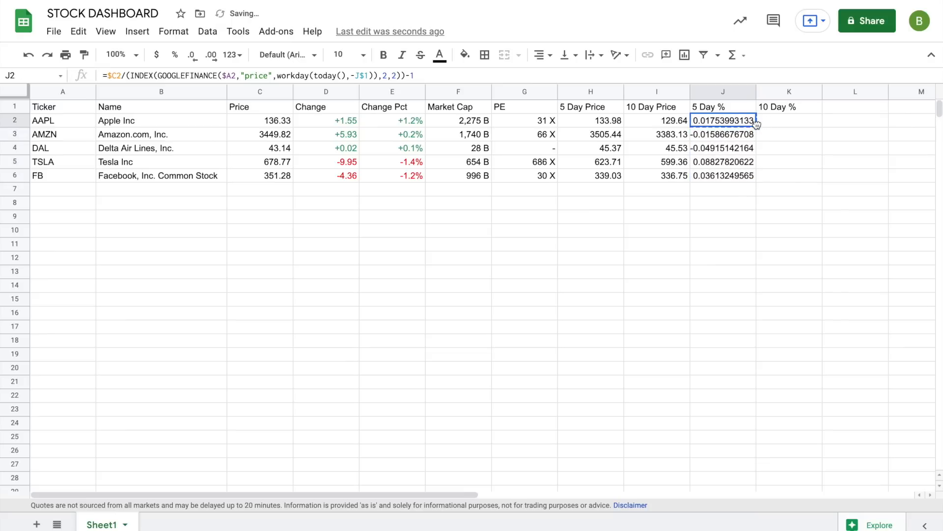
left_click_drag(756, 124, 823, 179)
left_click(782, 188)
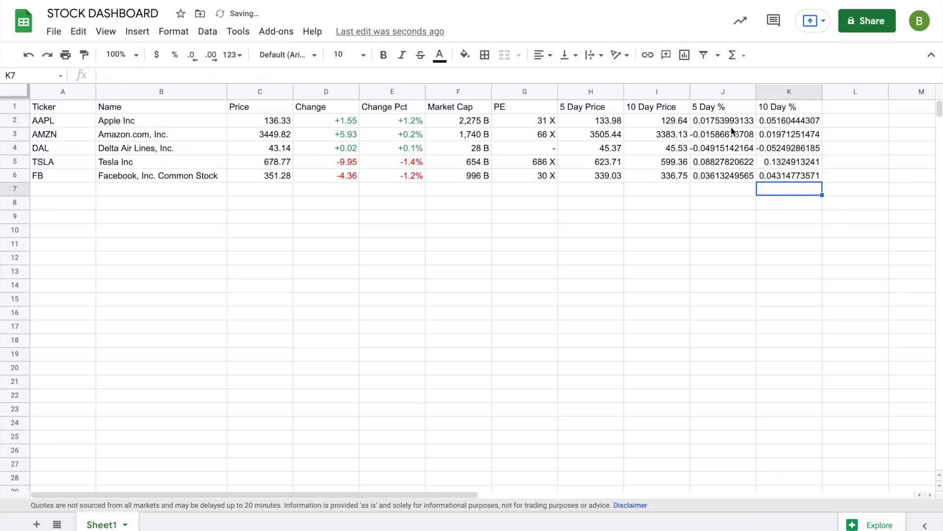
Format J2:K6 with the custom number format [color50]+#,##0.0%;[red]-#,##0.0%;-
left_click_drag(724, 120, 757, 170)
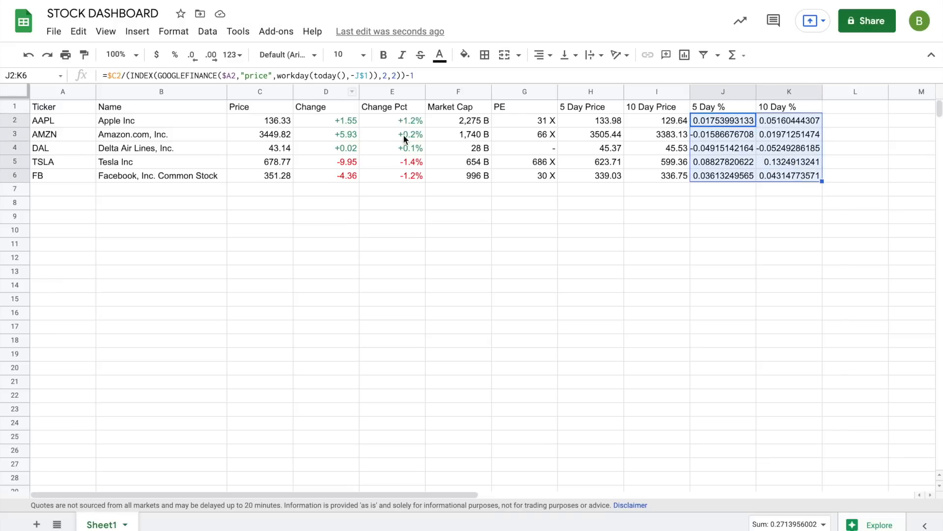
left_click(174, 31)
mouse_move(273, 91)
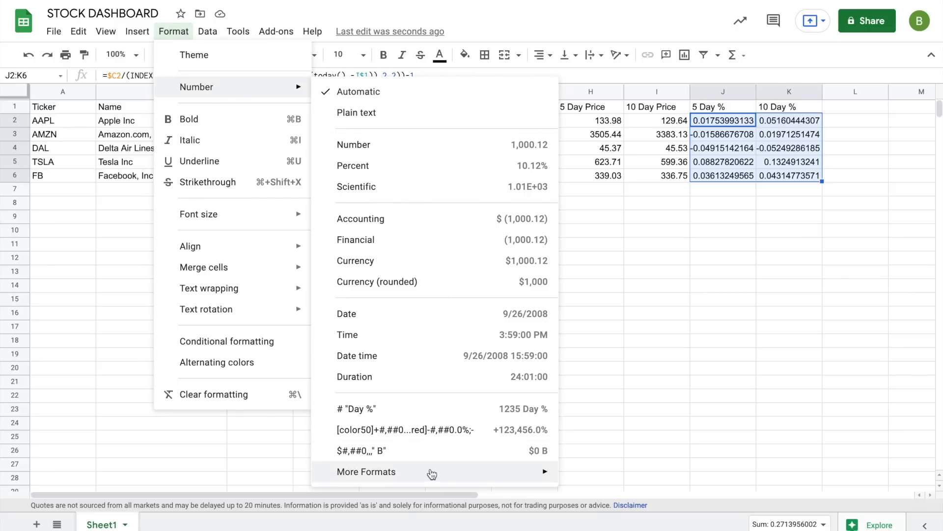
mouse_move(431, 473)
left_click(632, 520)
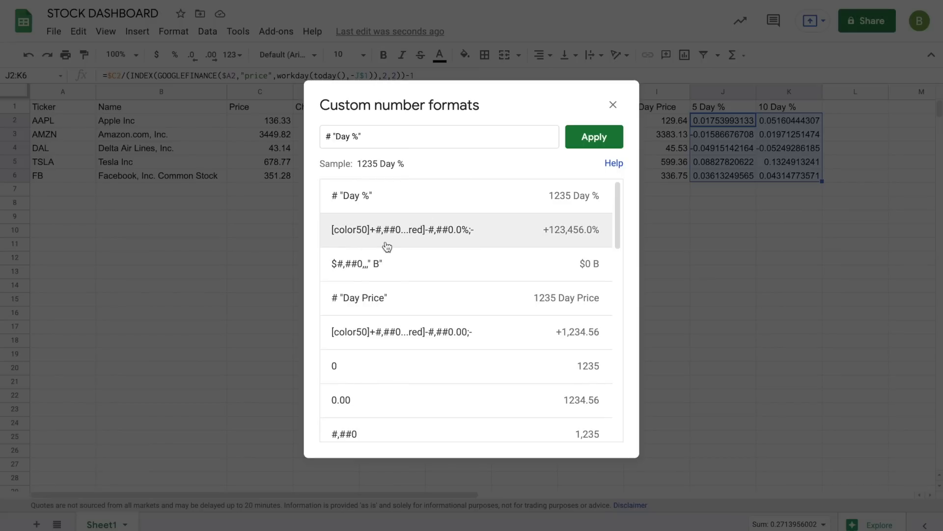
left_click(440, 231)
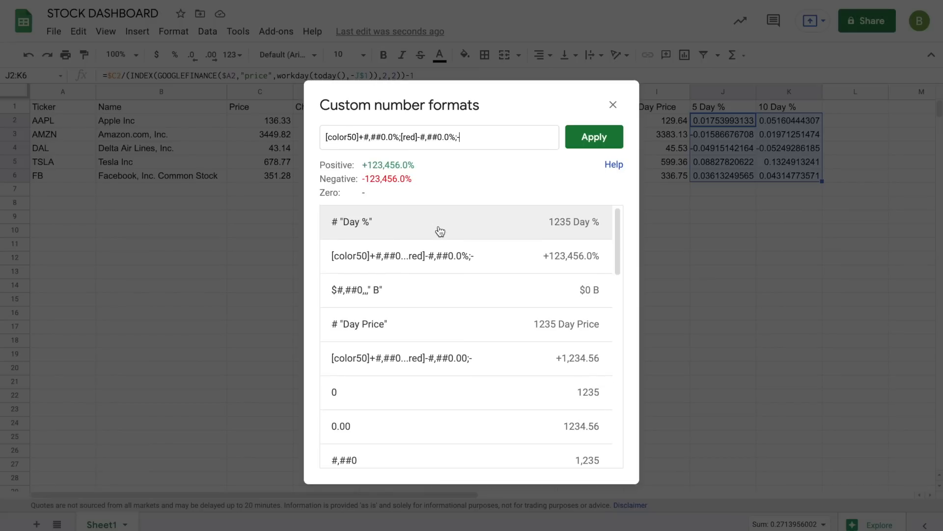
left_click(594, 137)
left_click(698, 230)
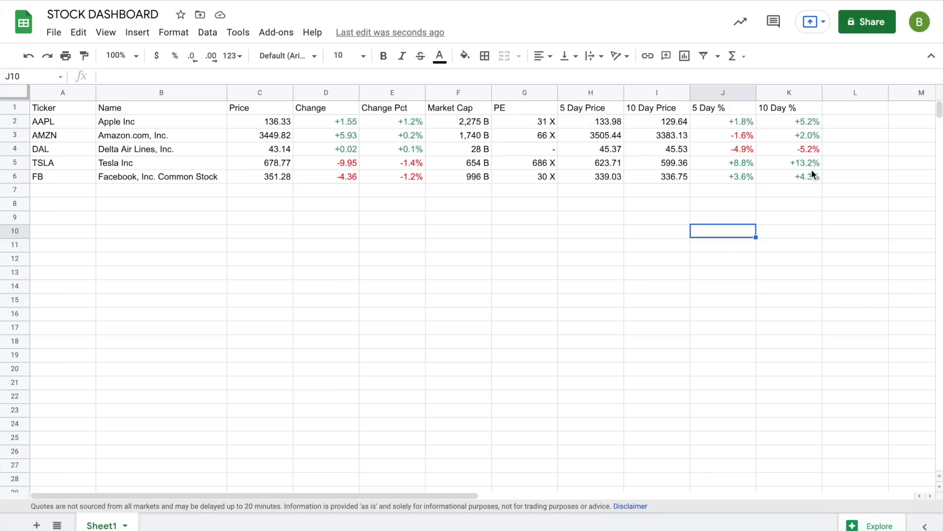
Set the workday count in header K1 to 250
left_click(771, 110)
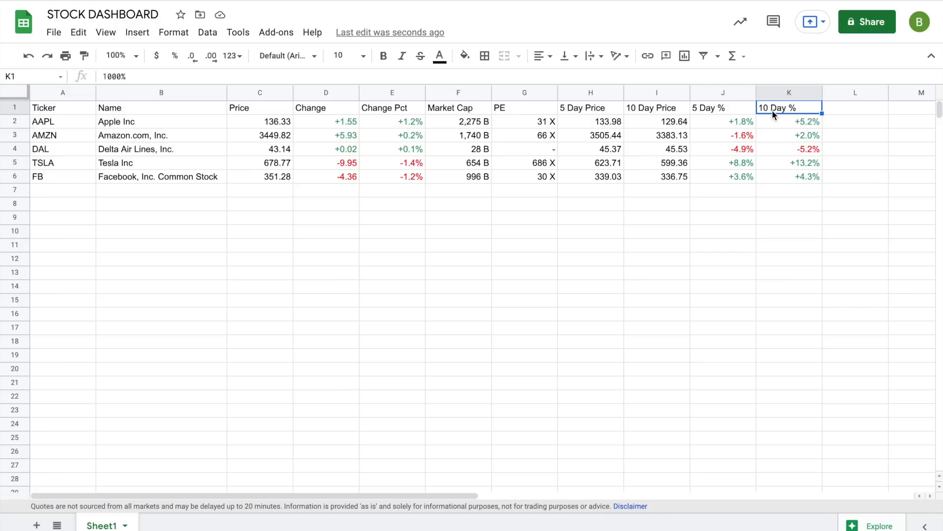
type("250")
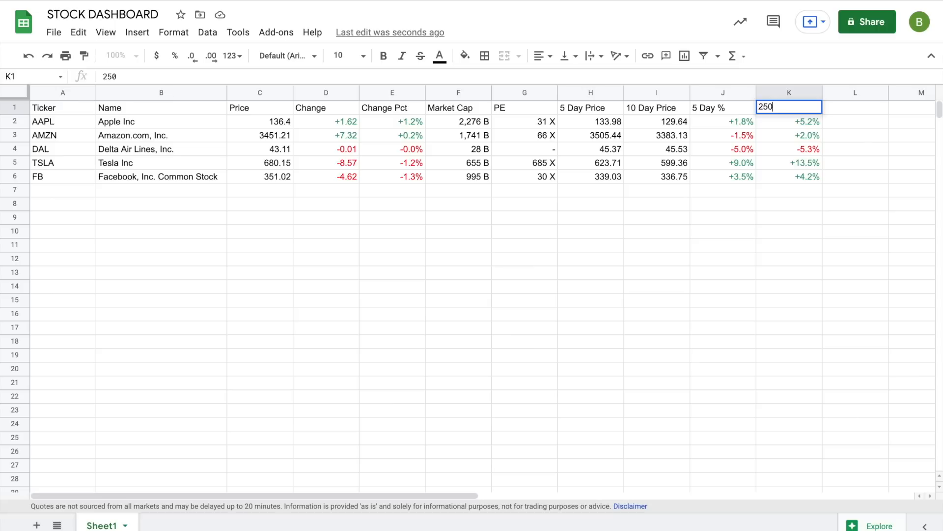
type(" Day %")
key("Return")
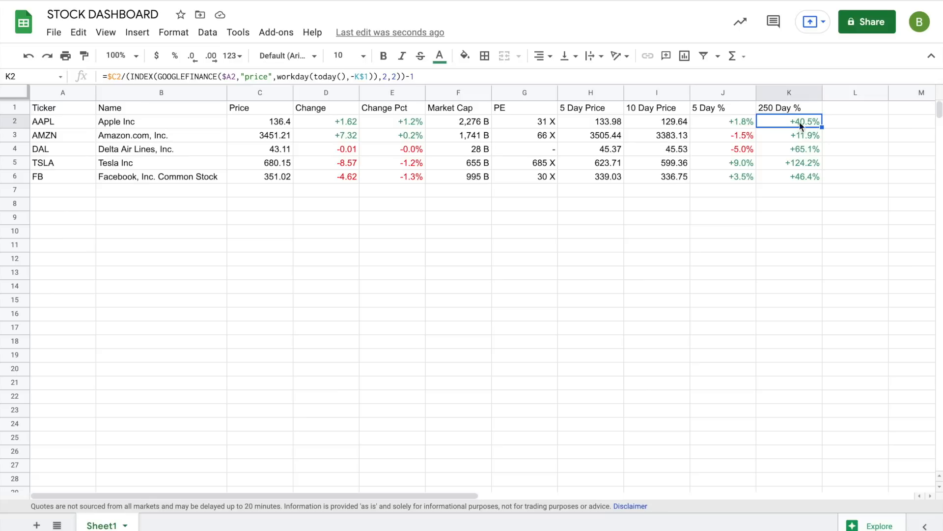
Change the workday count in header K1 to 500
left_click(781, 111)
type("500")
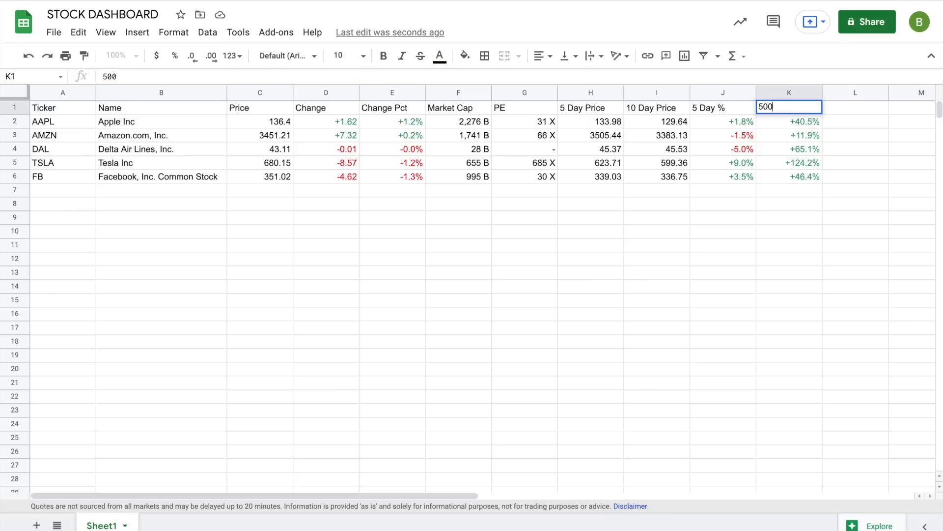
key("Return")
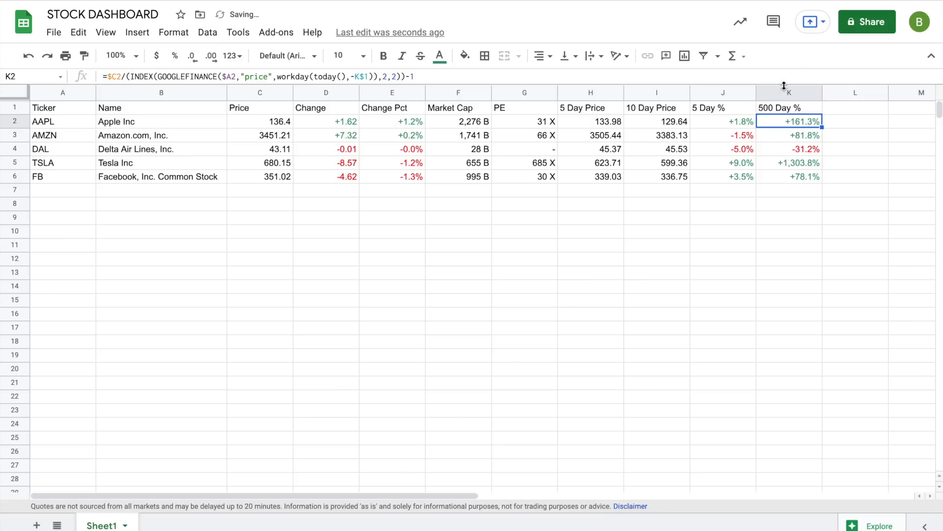
Restore the workday count in header K1 to 10
left_click(775, 110)
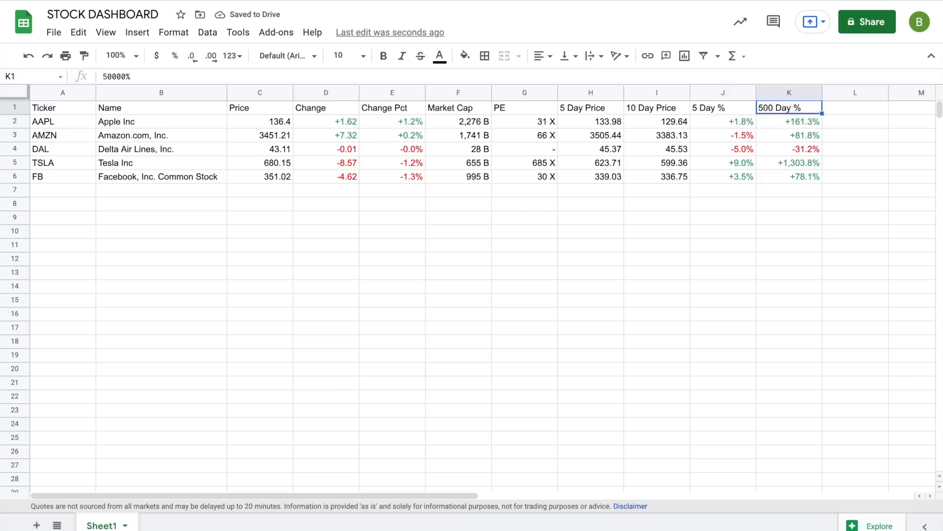
type("10")
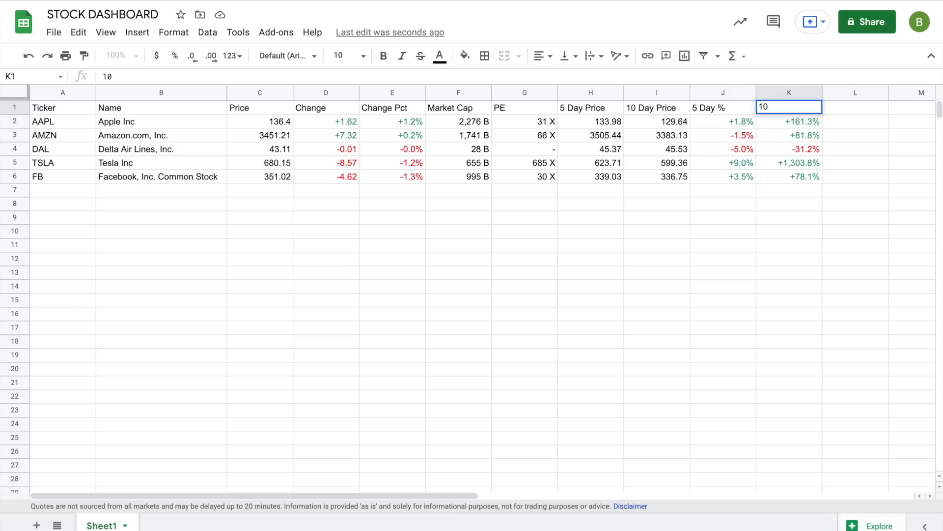
key("Return")
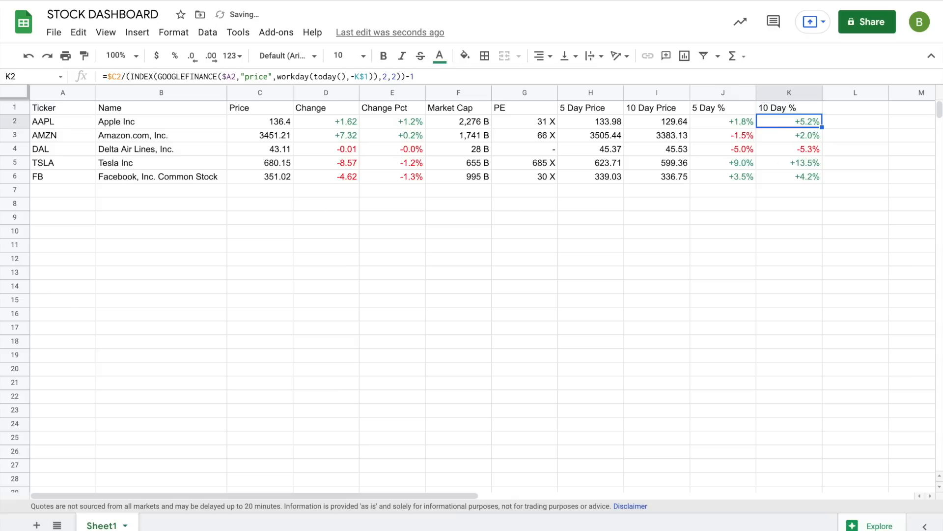
left_click(669, 202)
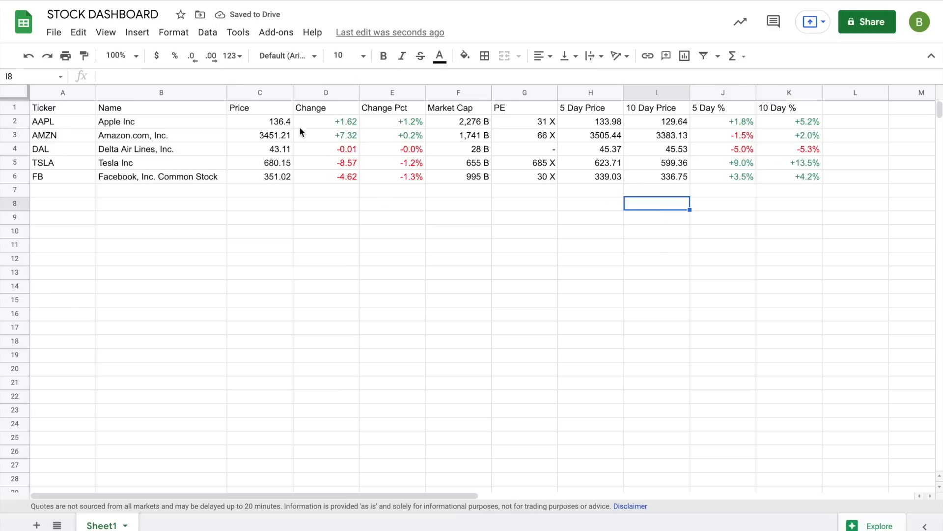
Format the Price values in C2:C6 as currency
left_click_drag(275, 120, 281, 178)
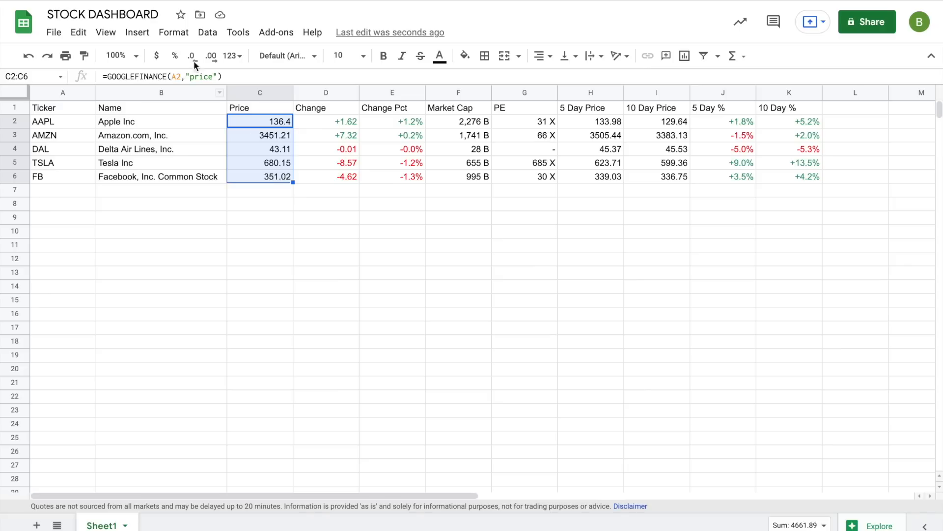
left_click(156, 57)
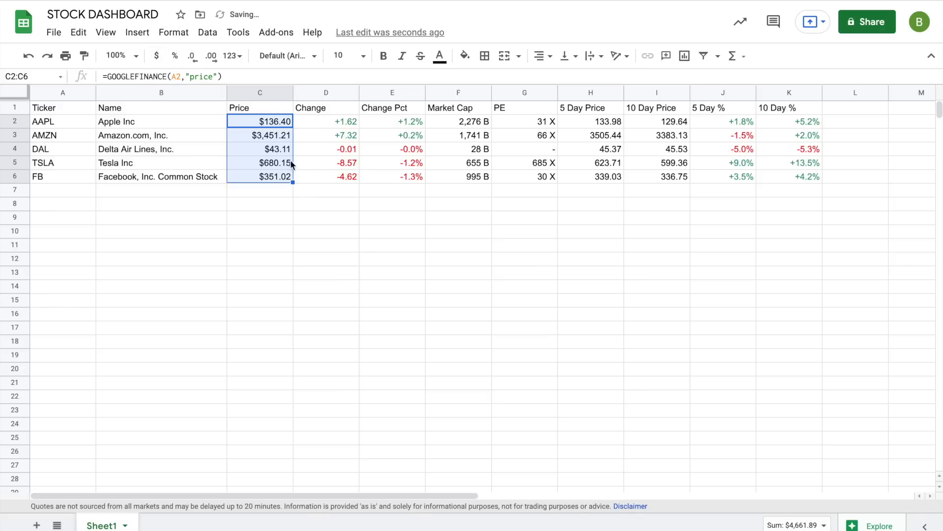
left_click(349, 210)
Add a dollar sign to the Market Cap values in F2:F6 with the custom number format $#,##0,,," B"
left_click_drag(454, 123, 456, 175)
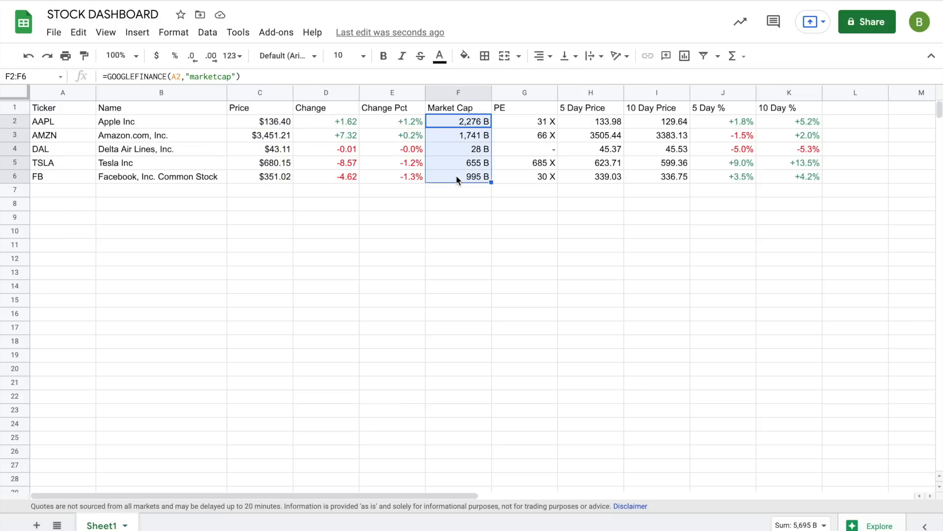
left_click(178, 33)
mouse_move(232, 89)
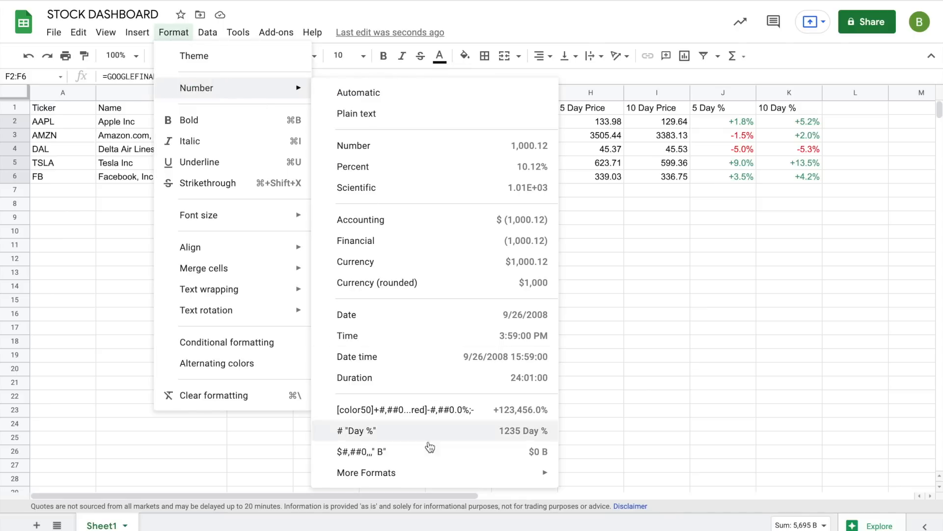
mouse_move(421, 473)
left_click(594, 519)
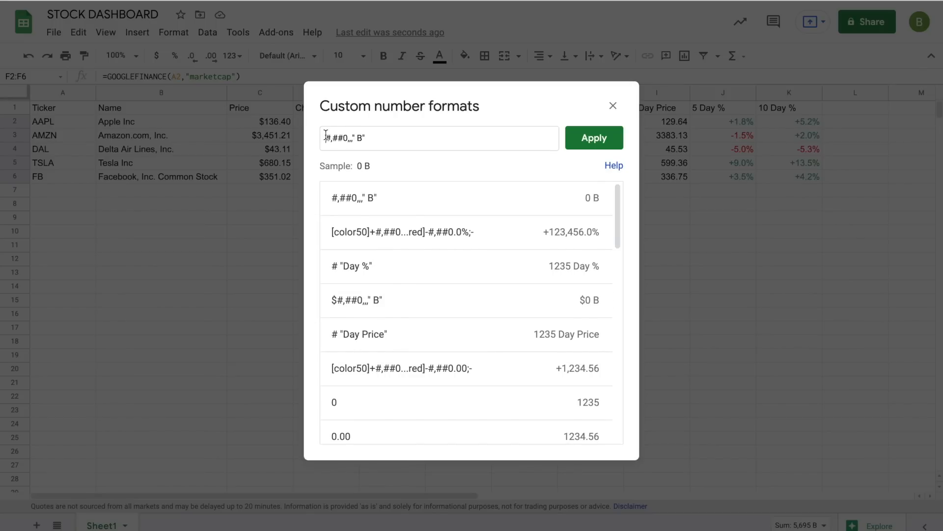
left_click(326, 137)
type("$")
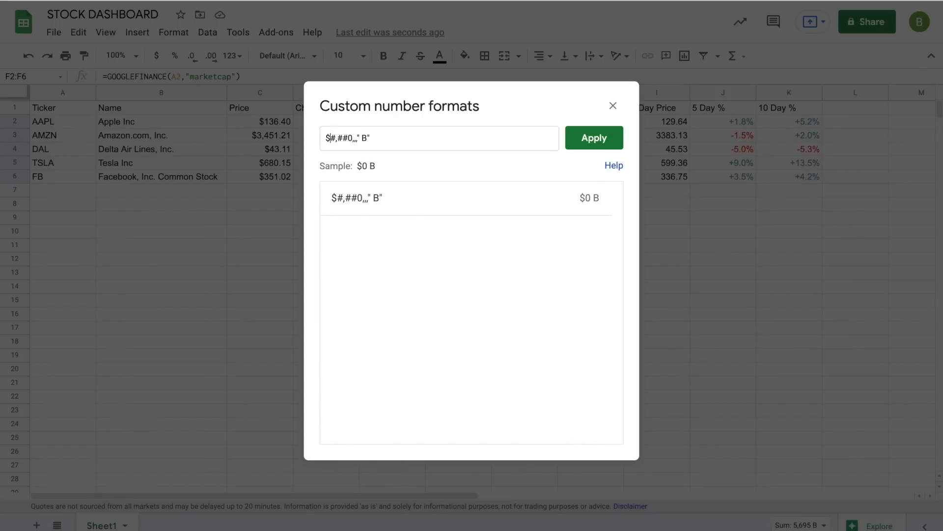
left_click(592, 142)
left_click(566, 292)
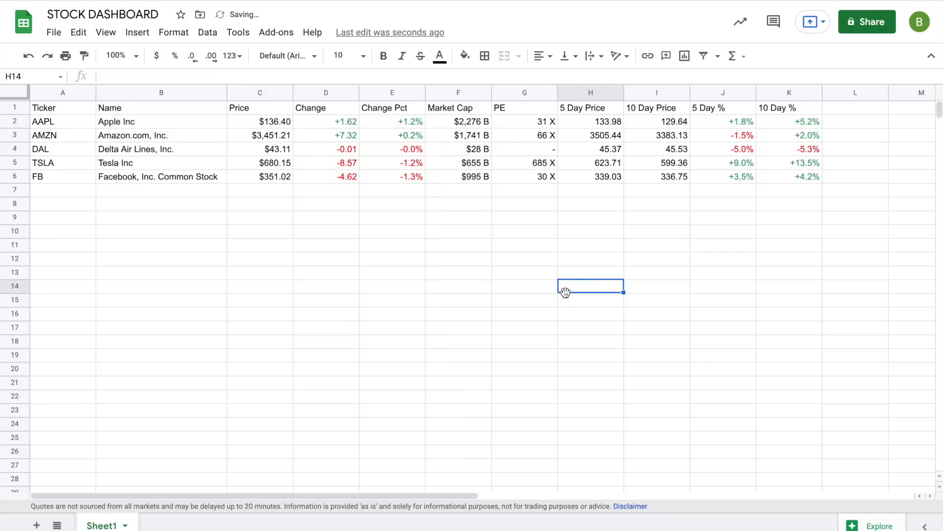
Format the 5 Day Price and 10 Day Price values in H2:I6 as currency
left_click_drag(590, 119, 652, 176)
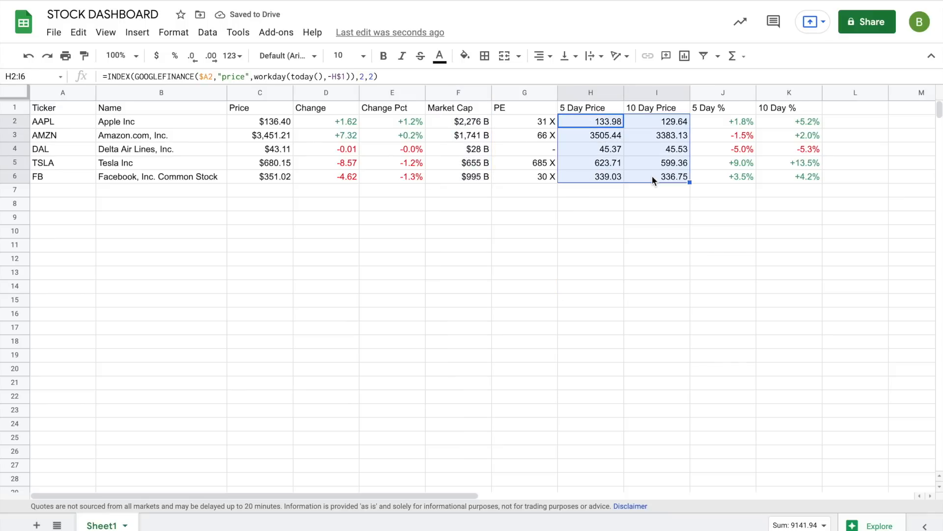
left_click(157, 56)
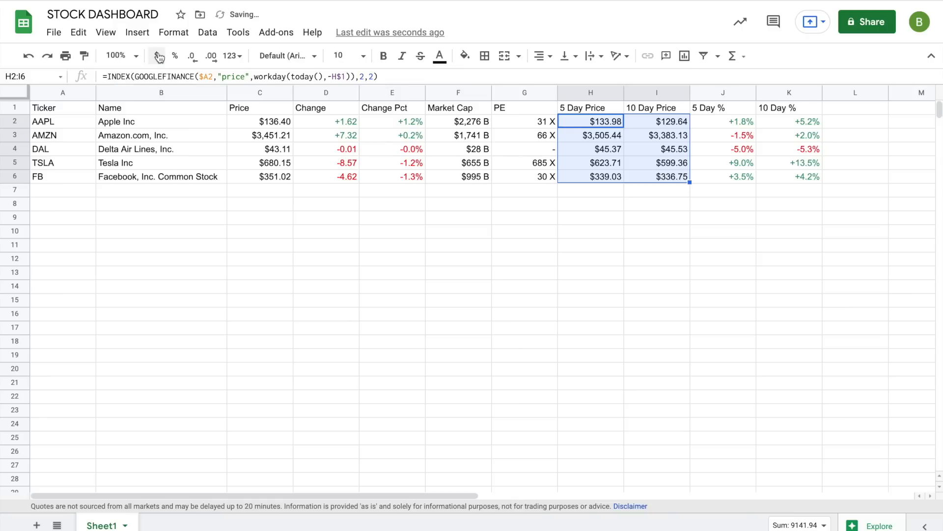
left_click(351, 251)
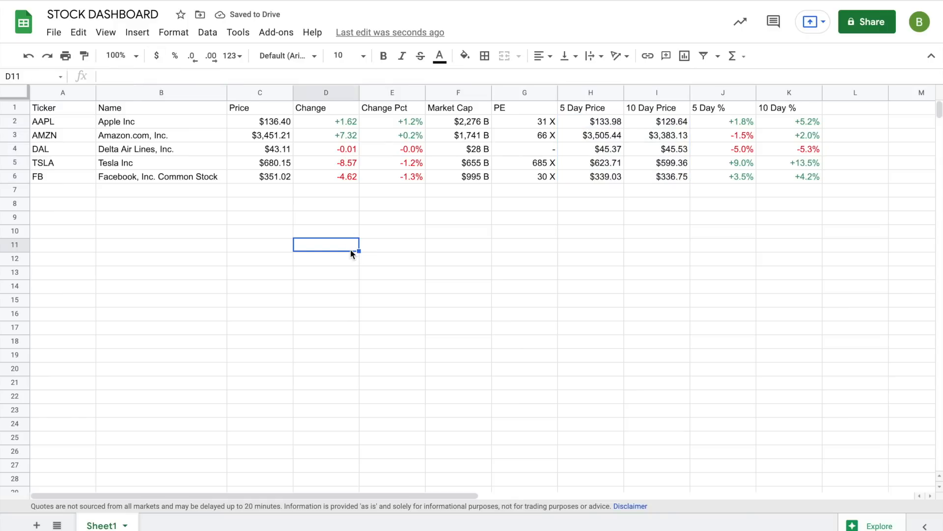
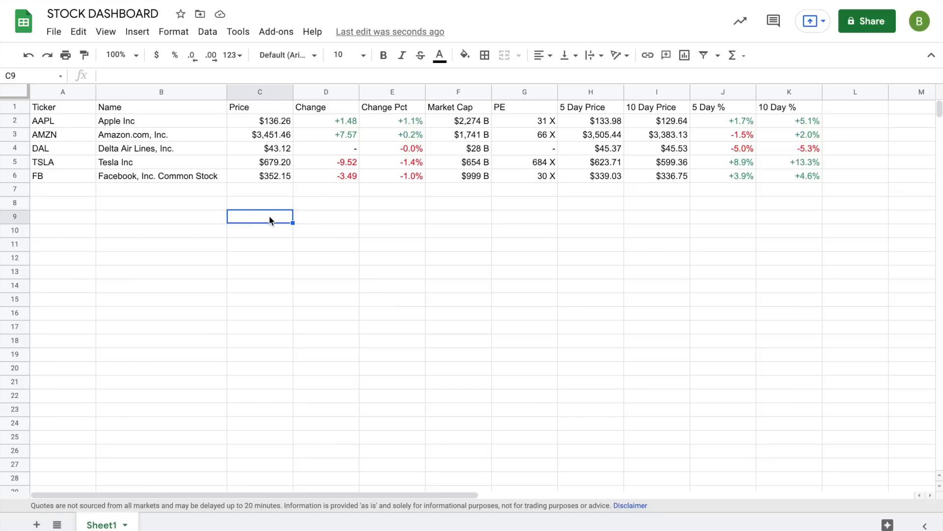
List the AAPL price history for the past 250 workdays from C9 with =GOOGLEFINANCE(A2,"price",workday(today(),-250),today())
type("=")
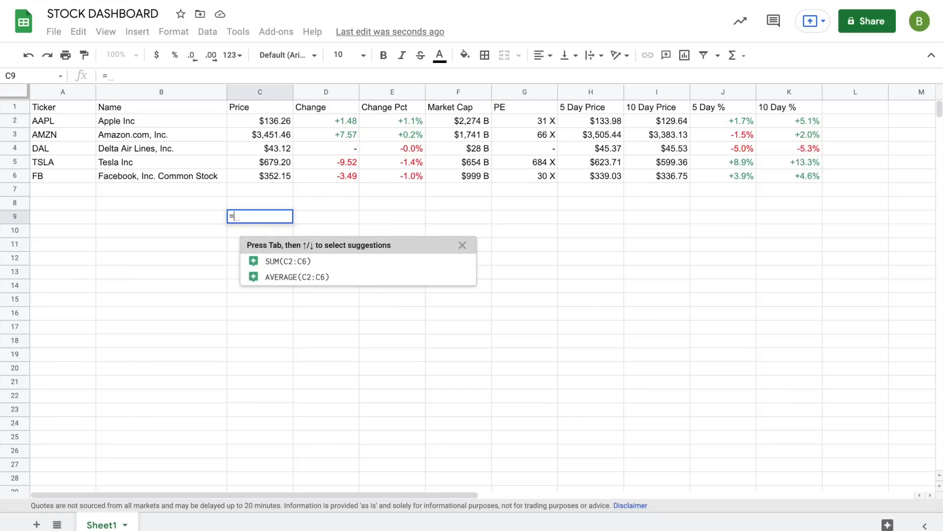
type("GOOGLEFINANCE(")
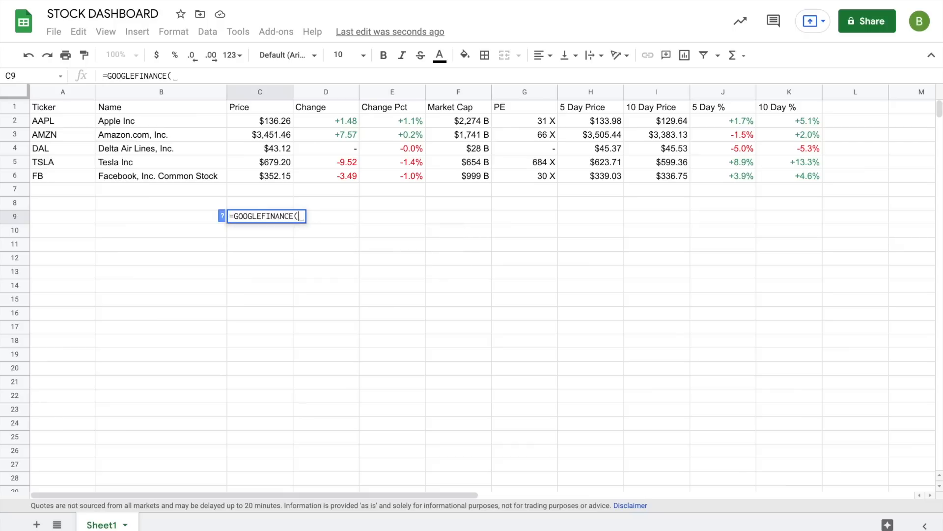
left_click(52, 124)
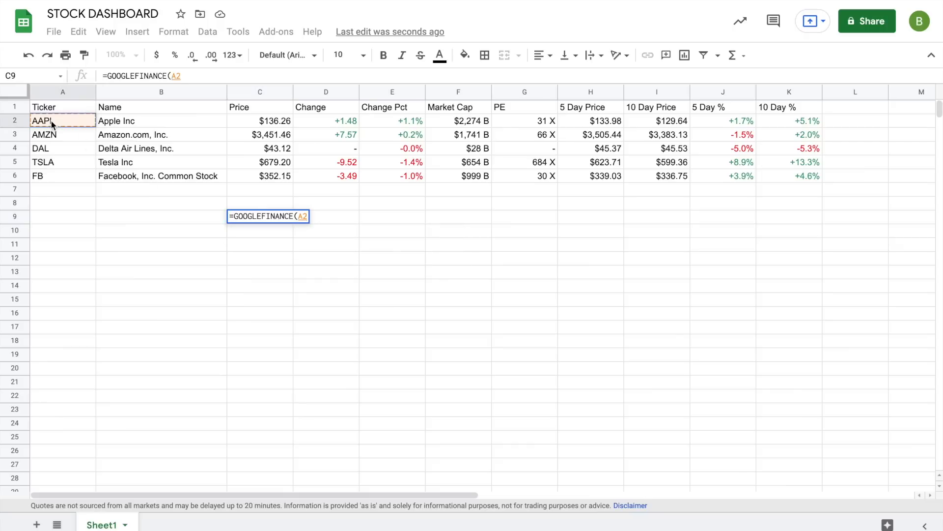
type(",")
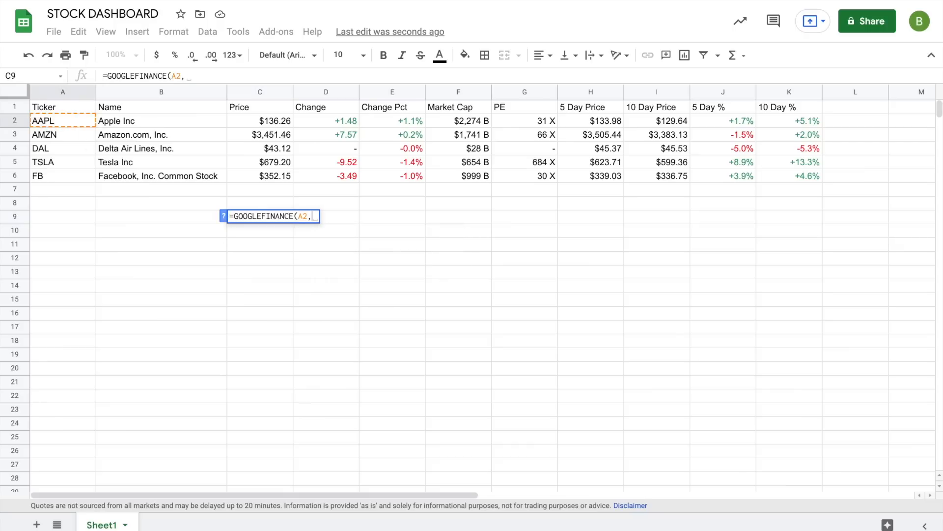
type("\"price")
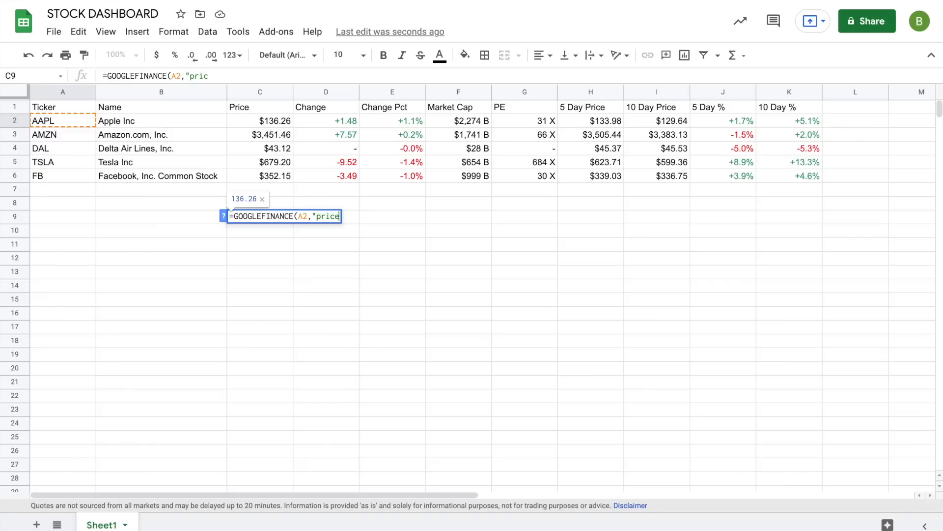
type("\",")
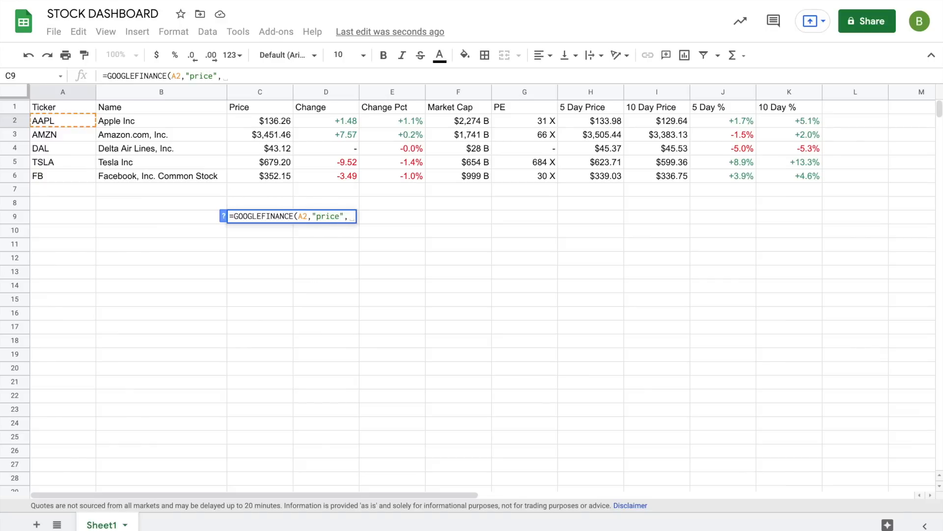
type("wprkday")
key("BackSpace")
key("BackSpace")
key("BackSpace")
key("BackSpace")
key("BackSpace")
key("BackSpace")
type("orkday(")
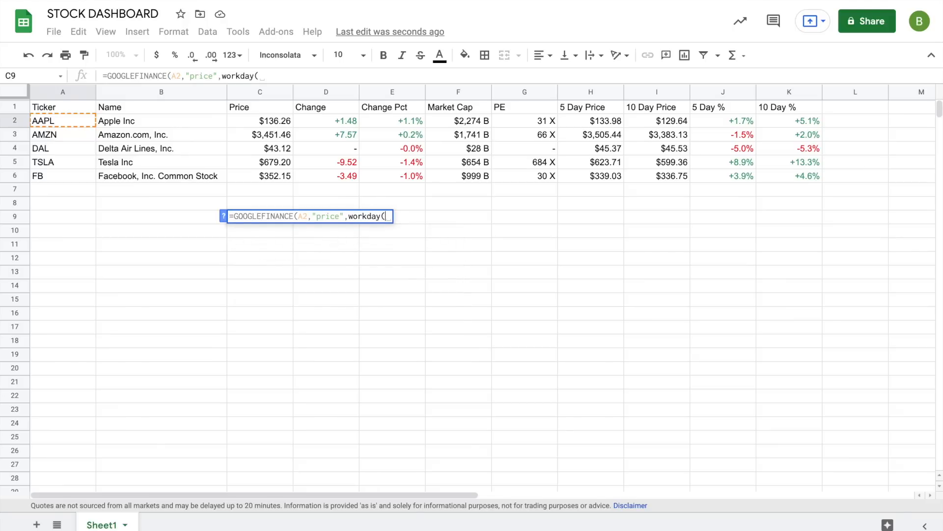
type("today(")
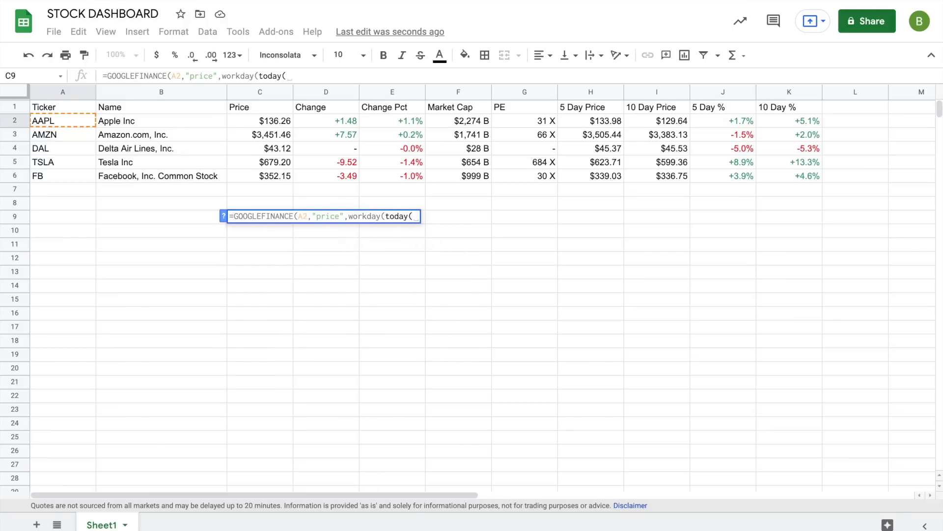
type("),")
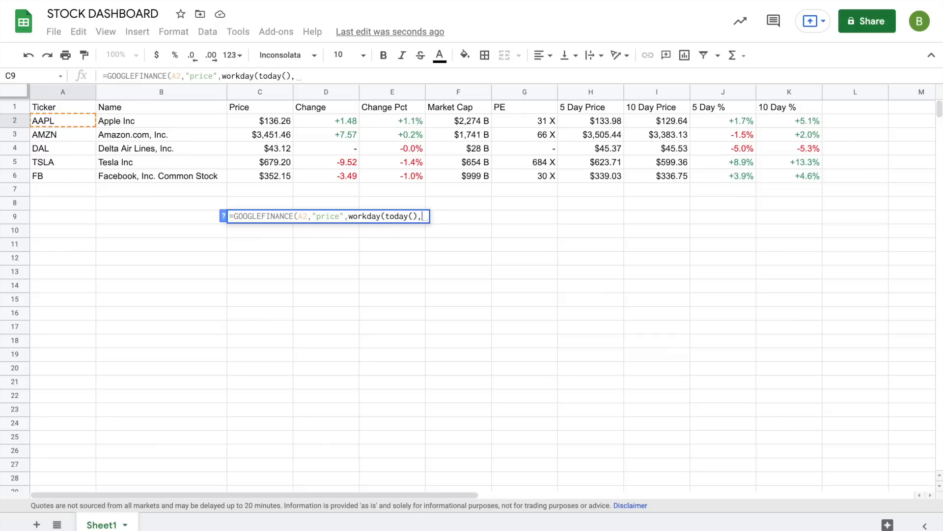
type("-250")
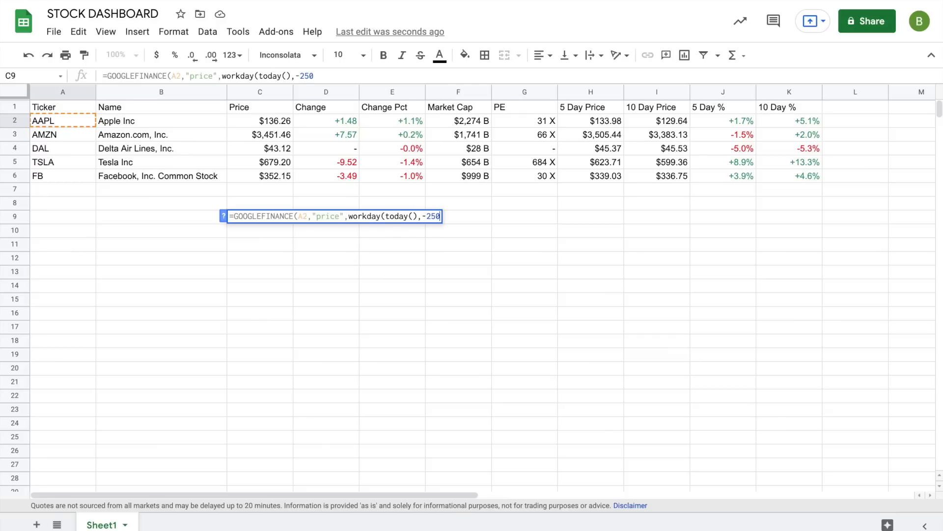
type(")")
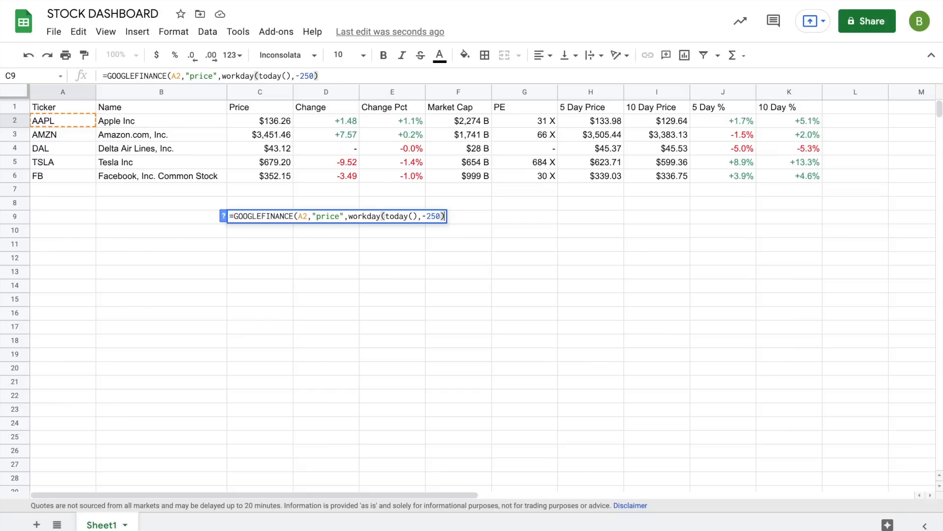
type(", ")
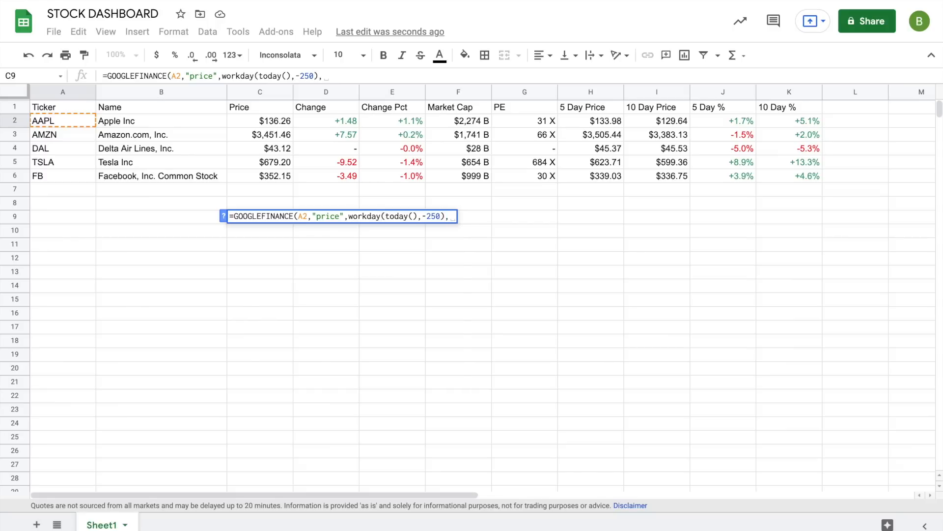
type("today()")
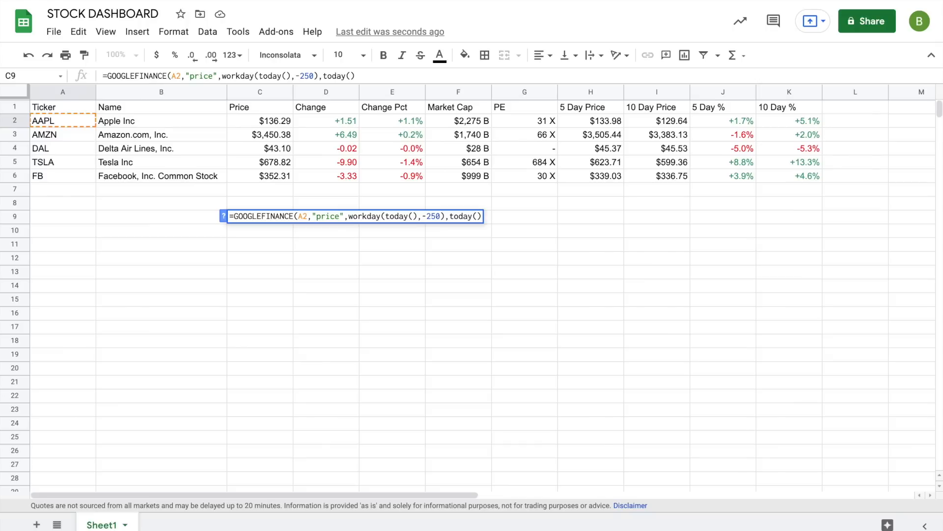
key("Return")
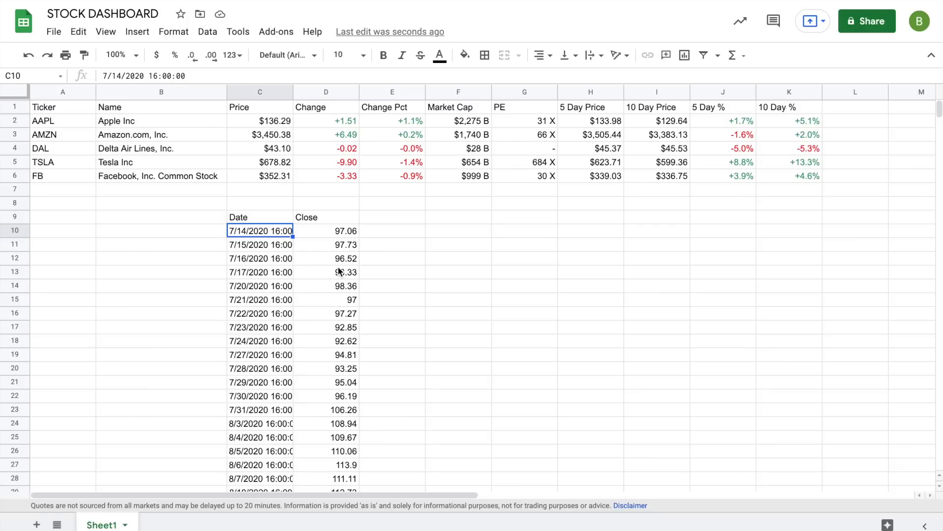
scroll(338, 271, "down", 10)
scroll(338, 271, "up", 10)
left_click(319, 218)
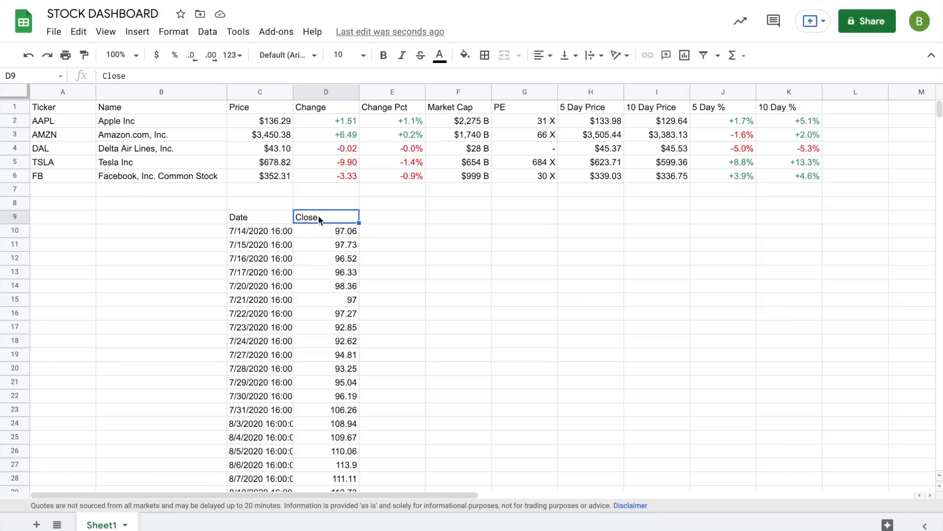
Wrap the GOOGLEFINANCE formula in C9 in INDEX(…,,2) so only the second column, the closing prices, is returned
left_click(257, 215)
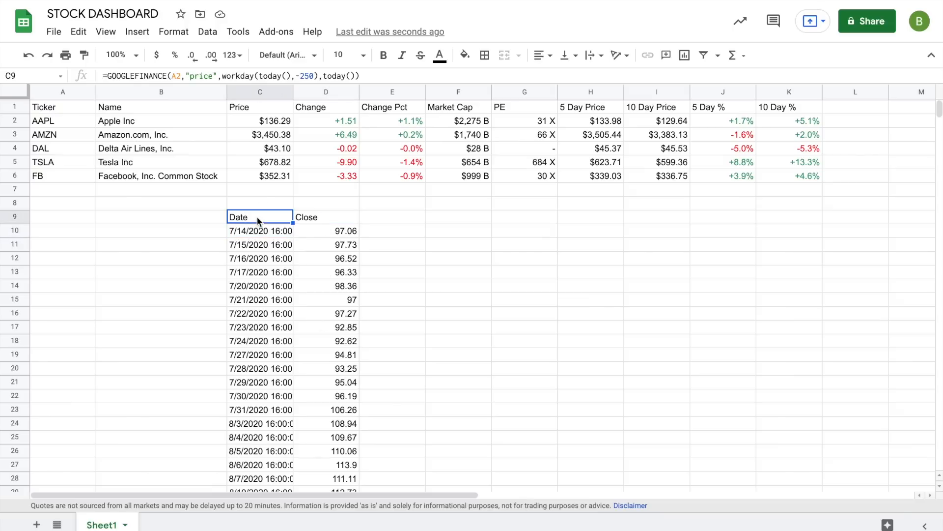
left_click(107, 76)
type("INDEX")
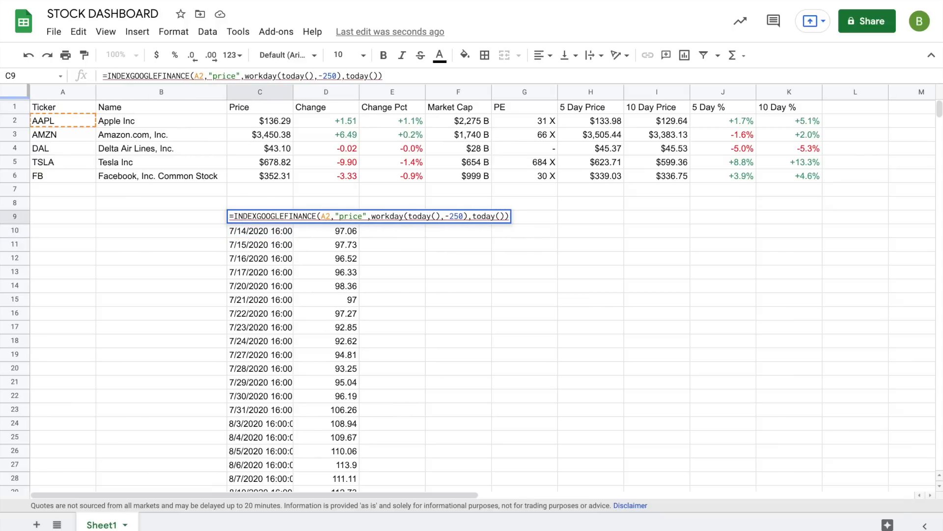
type("(")
left_click(388, 76)
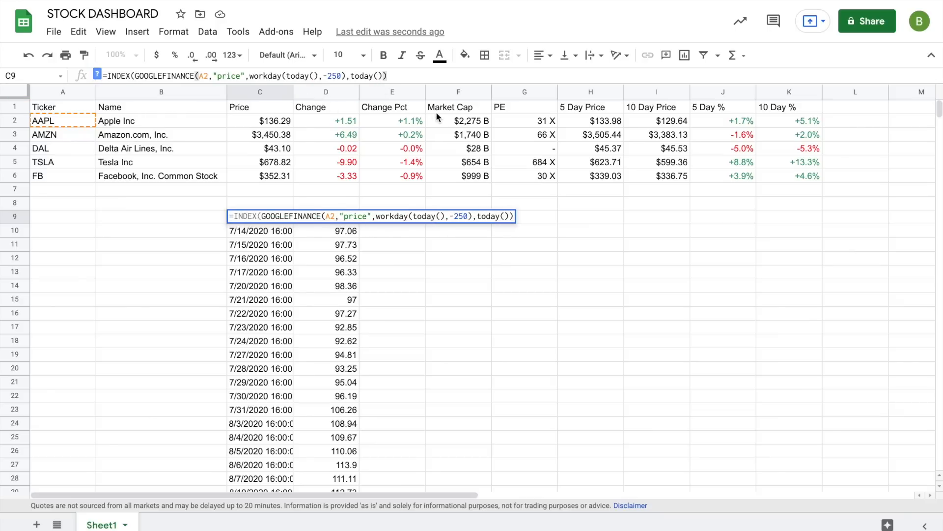
type(",2)")
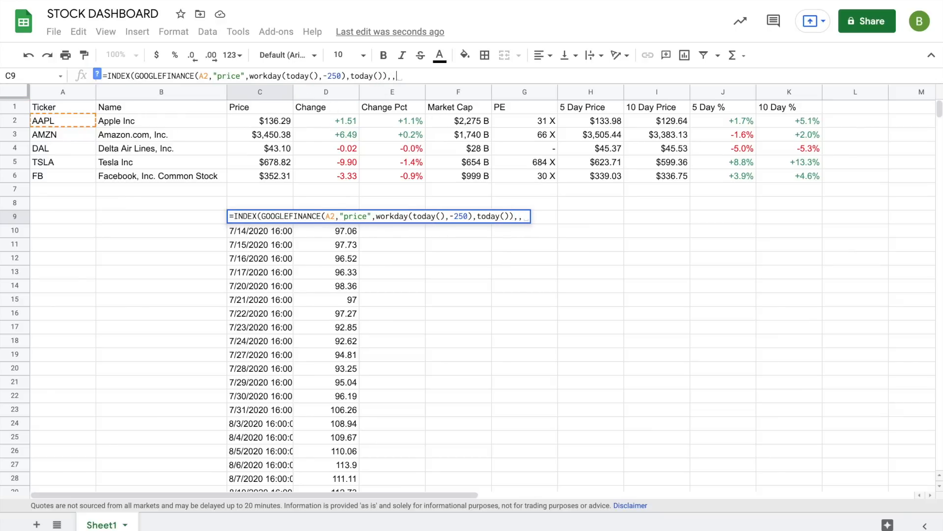
key("Return")
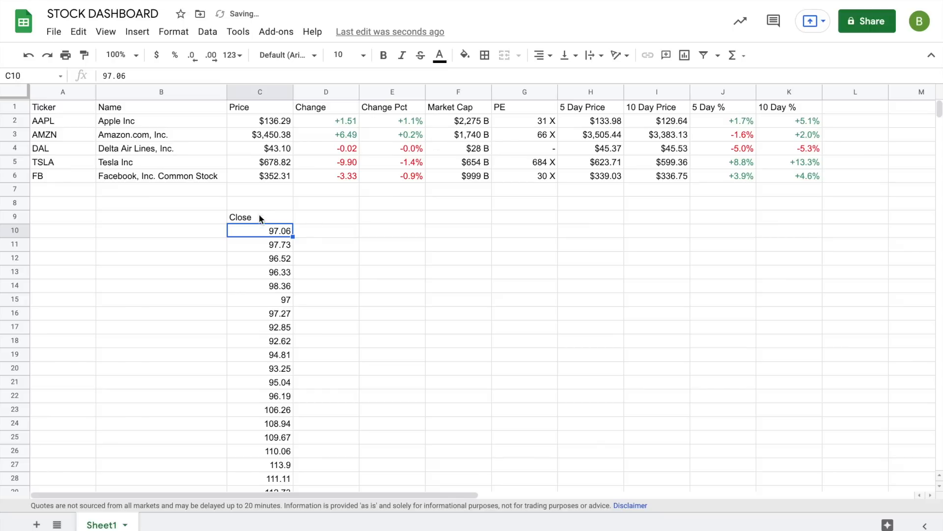
Wrap the INDEX formula in C9 in SPARKLINE() to chart the AAPL closing prices within the cell
left_click(259, 216)
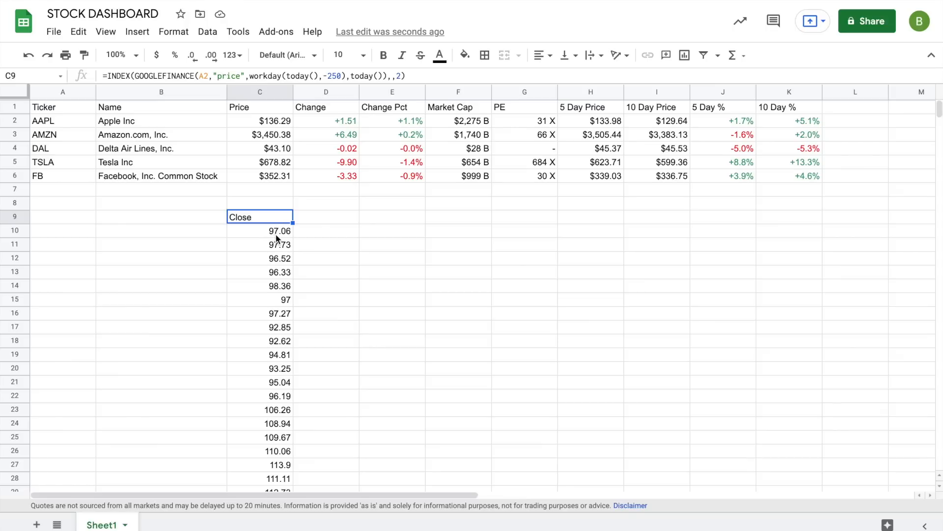
left_click(108, 75)
type("SPARK")
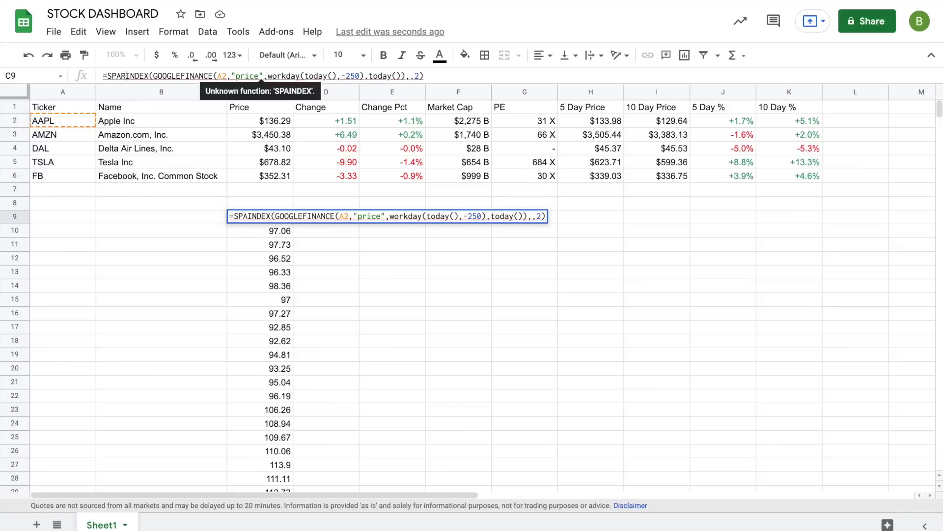
type("LINE(")
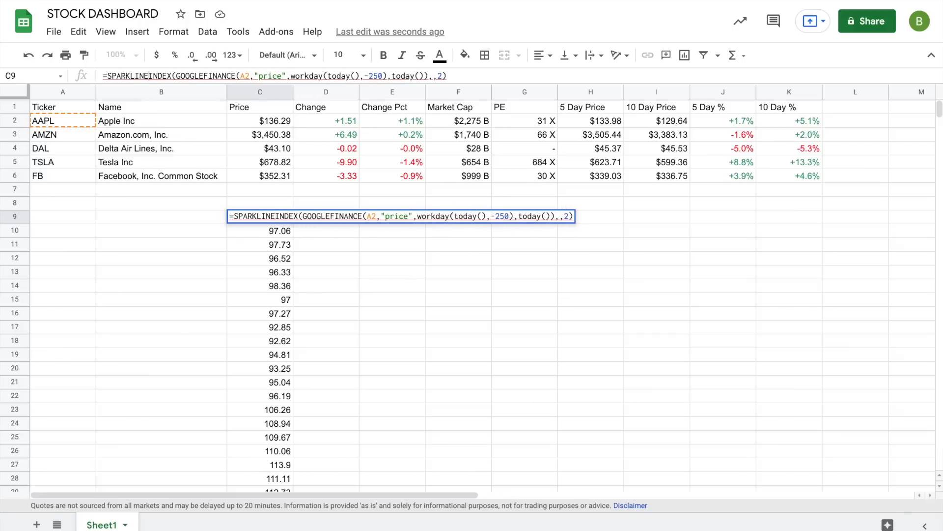
left_click(457, 76)
type(")")
key("Return")
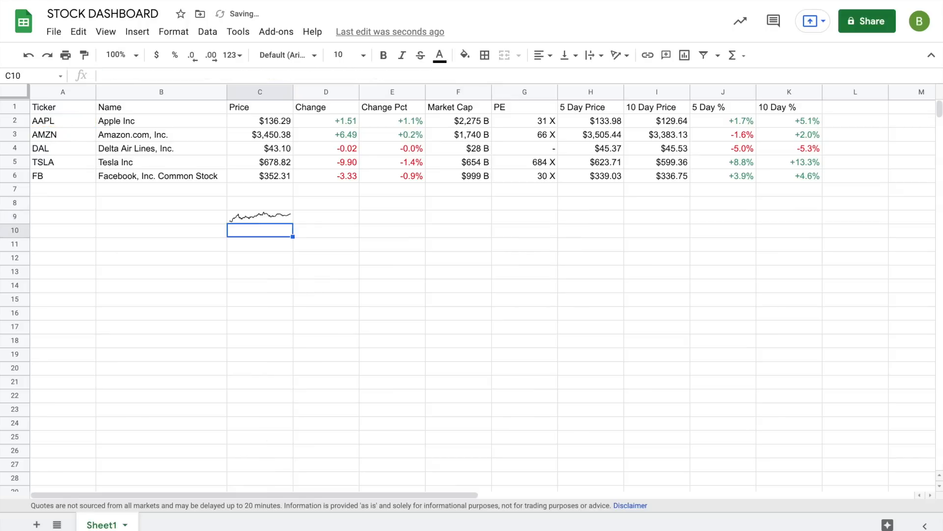
Insert an empty column between the Name and Price columns
left_click(261, 215)
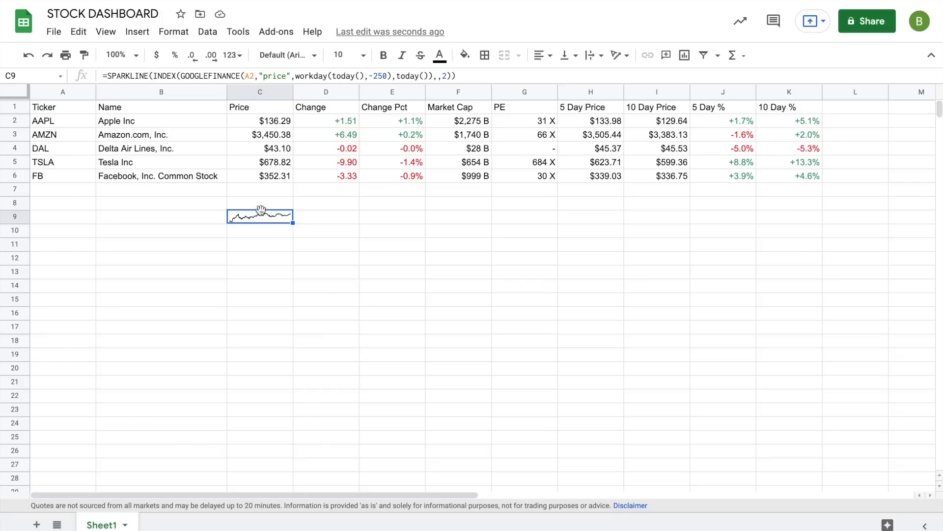
left_click(246, 93)
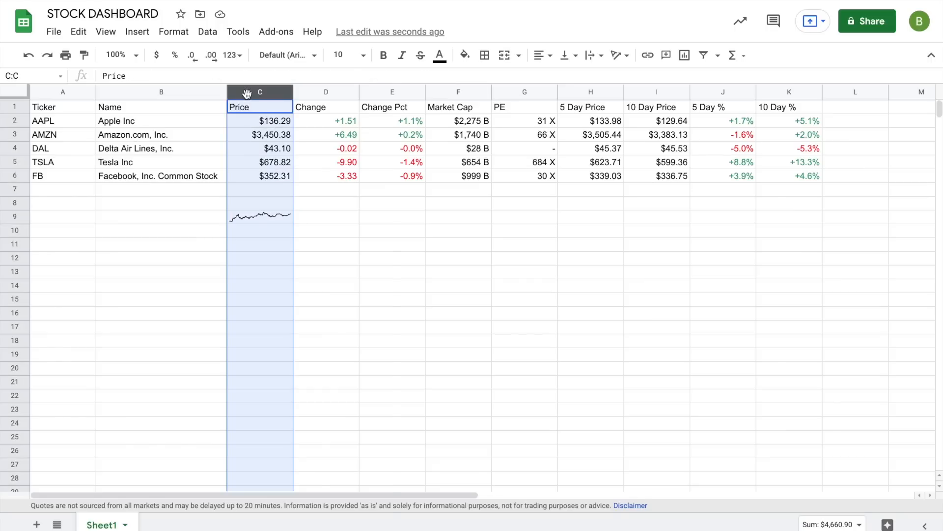
right_click(247, 94)
left_click(274, 143)
left_click(397, 231)
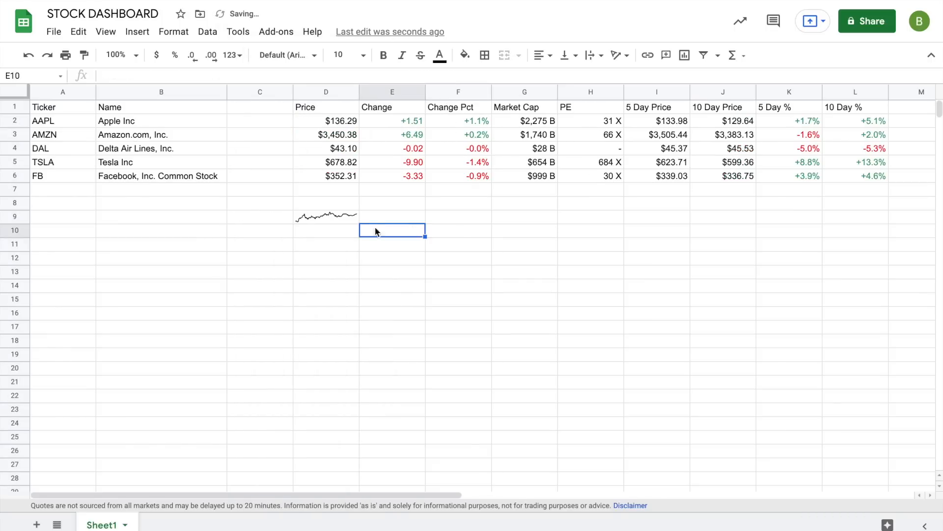
Move the sparkline from D9 to C2 in the AAPL row
left_click(337, 220)
left_click_drag(334, 211, 292, 183)
left_click_drag(269, 121, 270, 121)
left_click(389, 288)
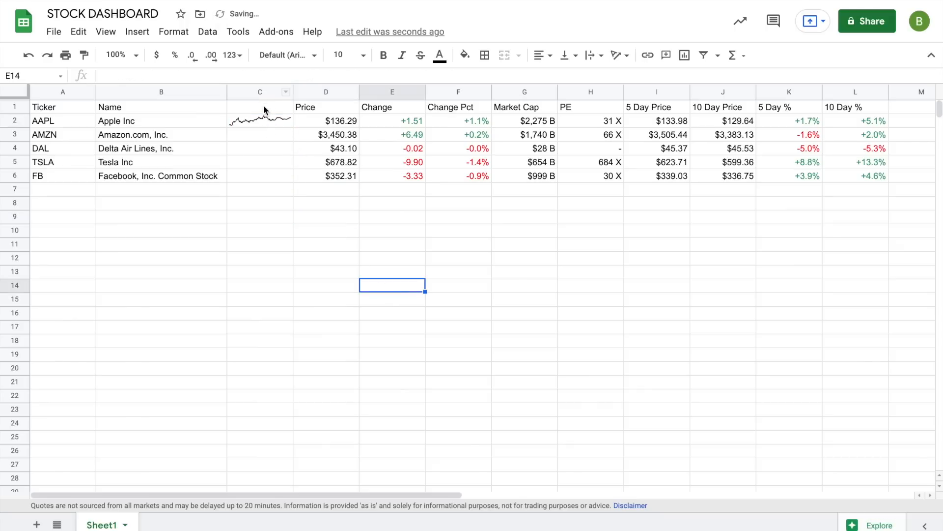
Enter 250 in C1 as the header value of the new sparkline column
left_click(264, 108)
type("250")
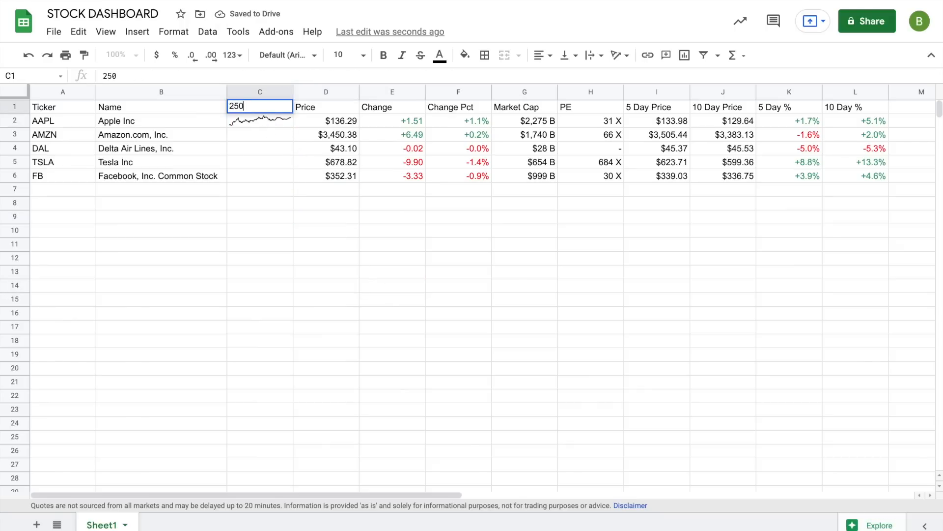
left_click(289, 168)
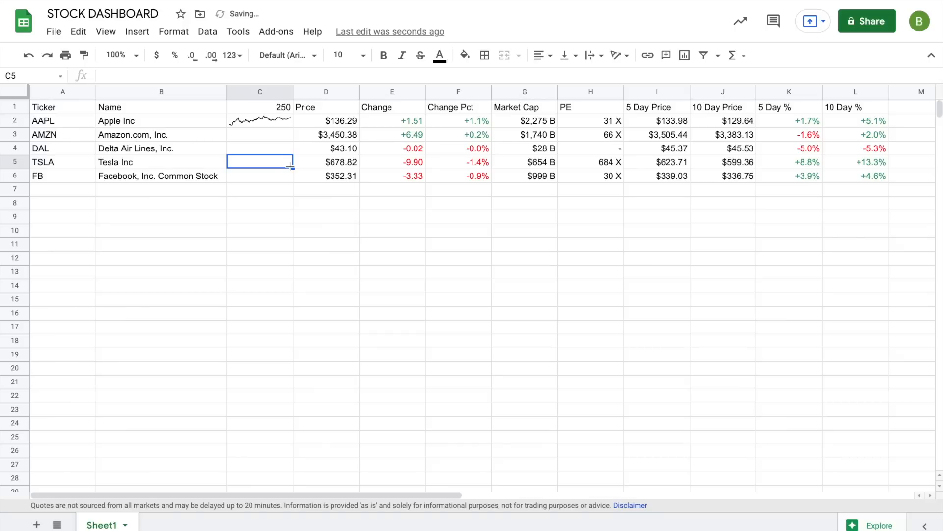
Replace the fixed 250 in the C2 sparkline formula with a reference to C1, giving workday(today(),-C1)
left_click(270, 123)
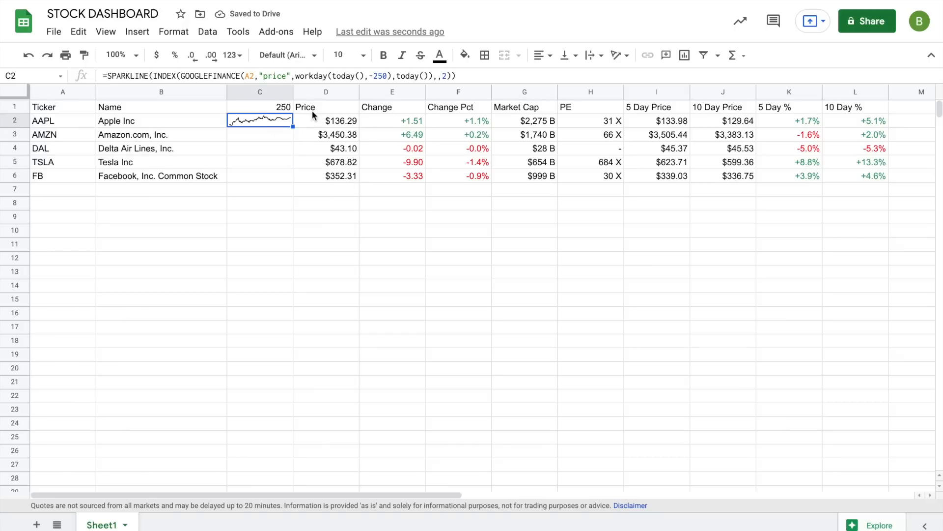
left_click(385, 75)
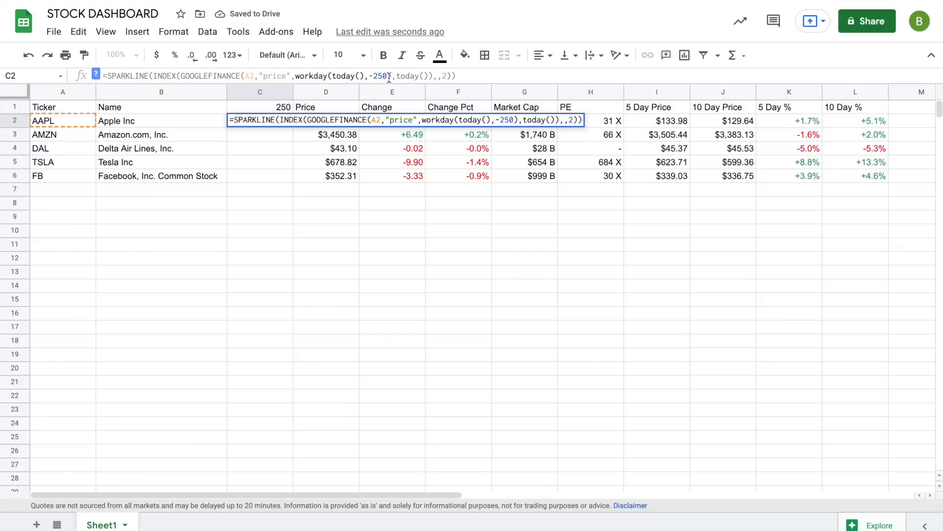
key("BackSpace")
key("BackSpace")
key("BackSpace")
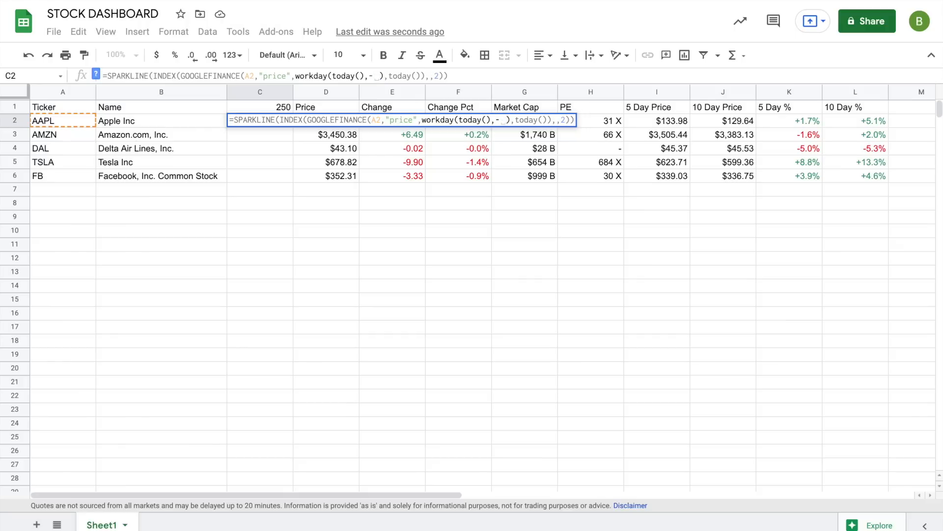
left_click(263, 103)
key("Return")
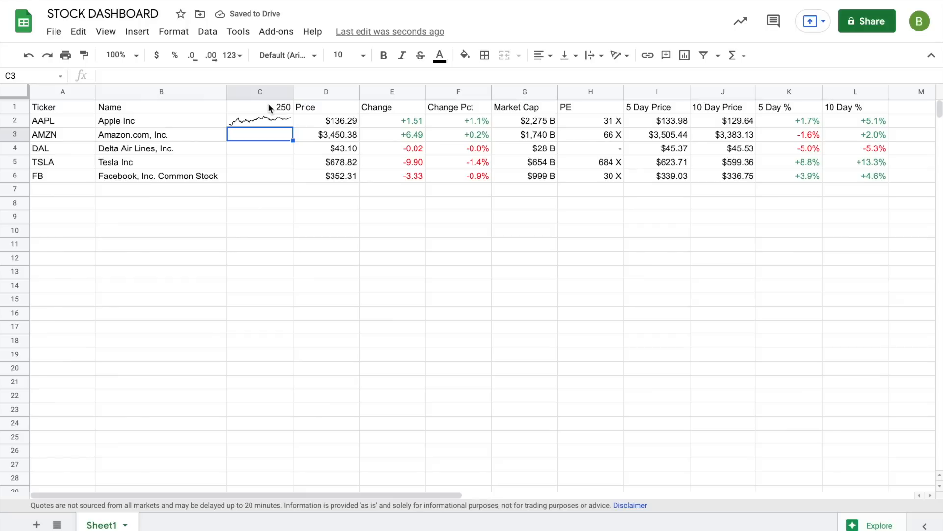
Apply the custom number format # "Day Chart" to the 250 in C1
left_click(267, 105)
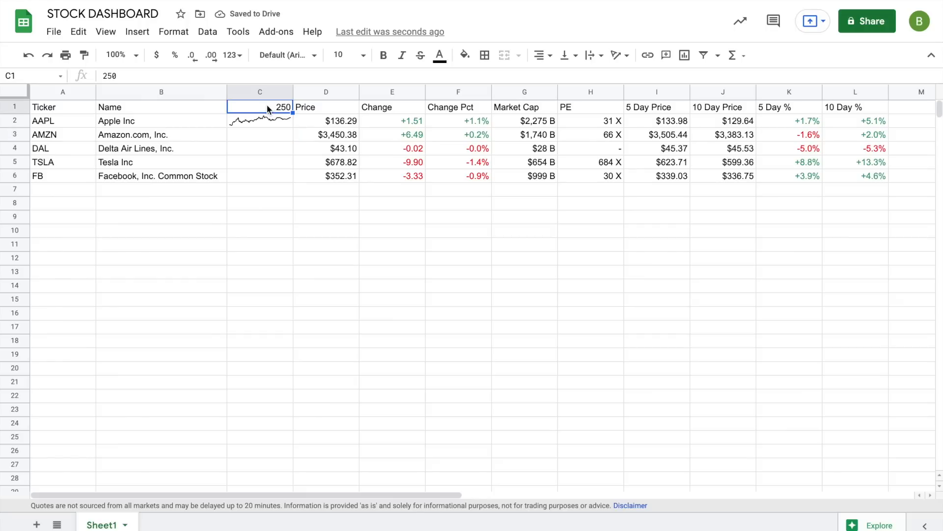
left_click(175, 32)
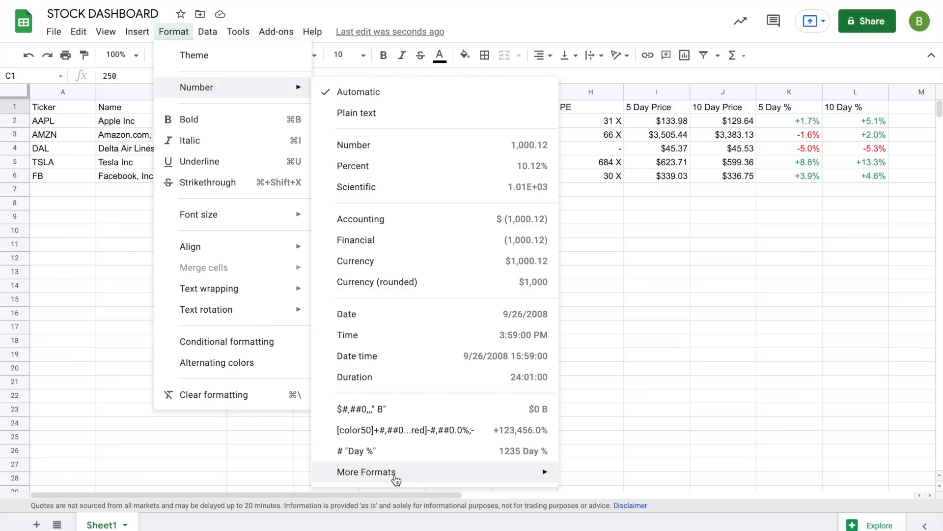
mouse_move(394, 473)
left_click(625, 517)
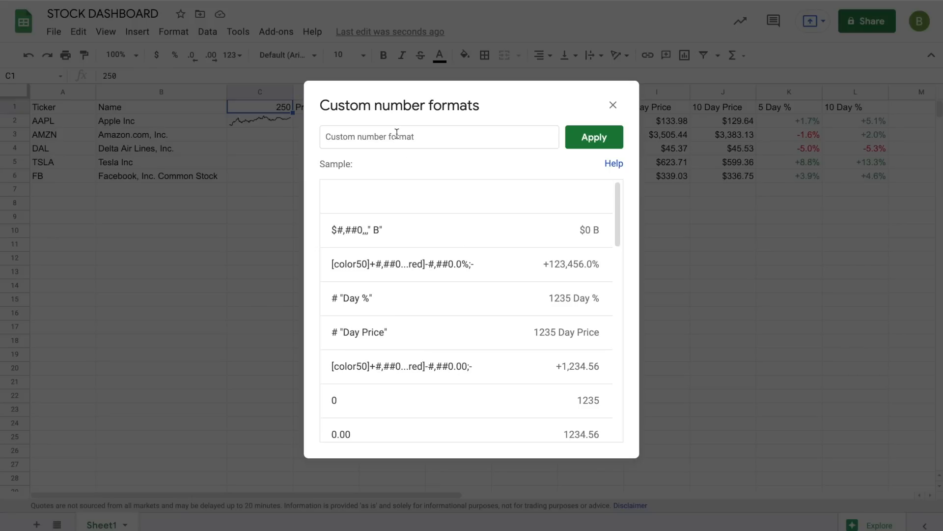
left_click(384, 144)
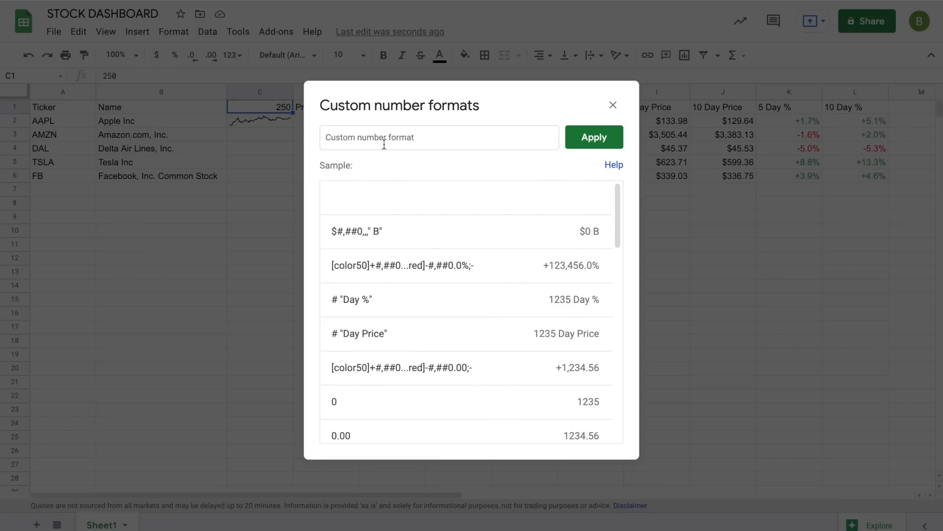
type("# \"")
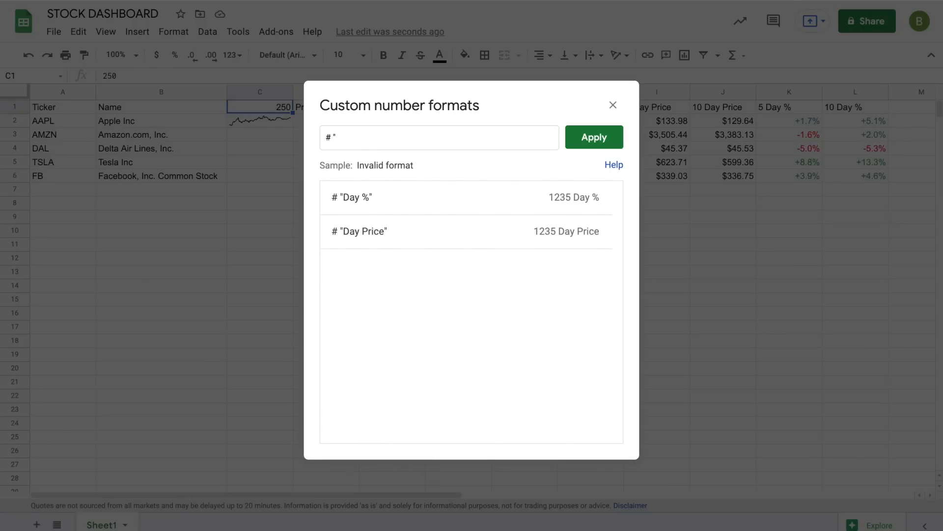
type("Day Chart\"")
key("Return")
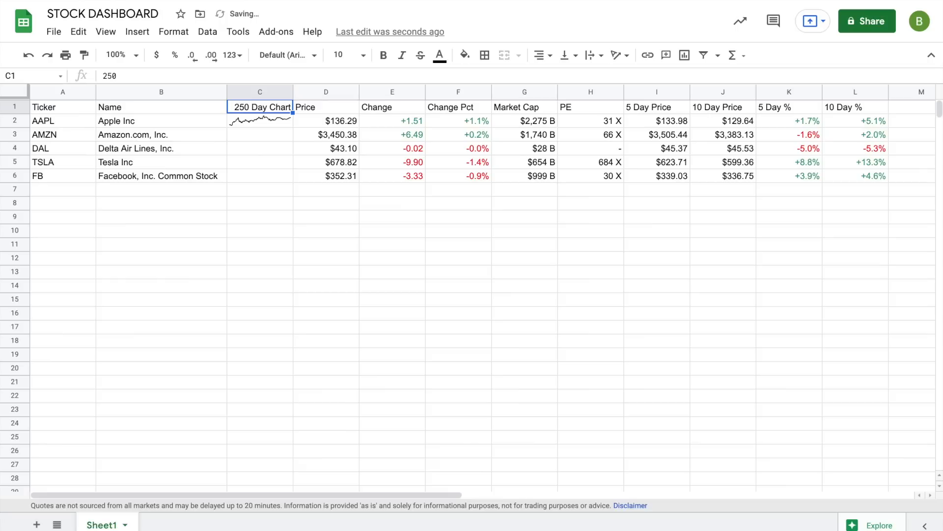
Left-align the 250 Day Chart header in C1
left_click(267, 137)
left_click(269, 111)
left_click(251, 135)
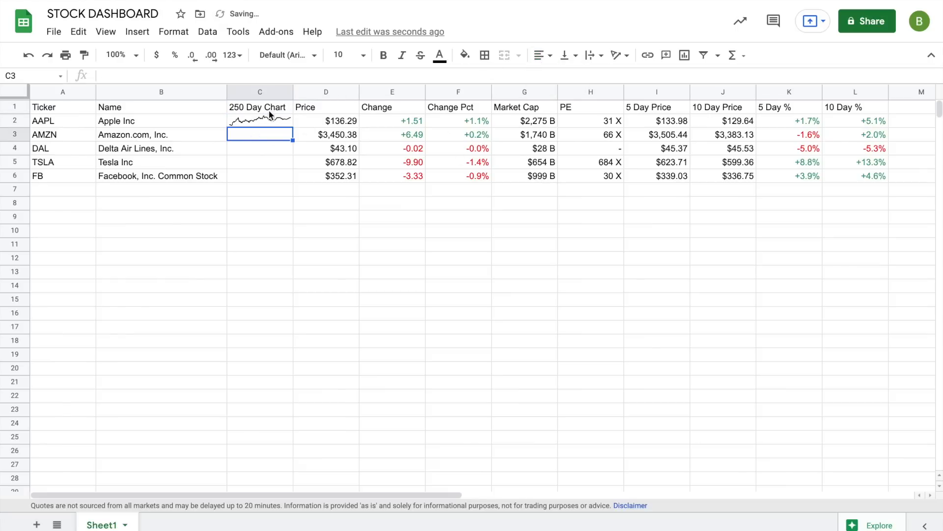
Add the option {"charttype","column"} to the C2 sparkline formula as its second argument
left_click(263, 121)
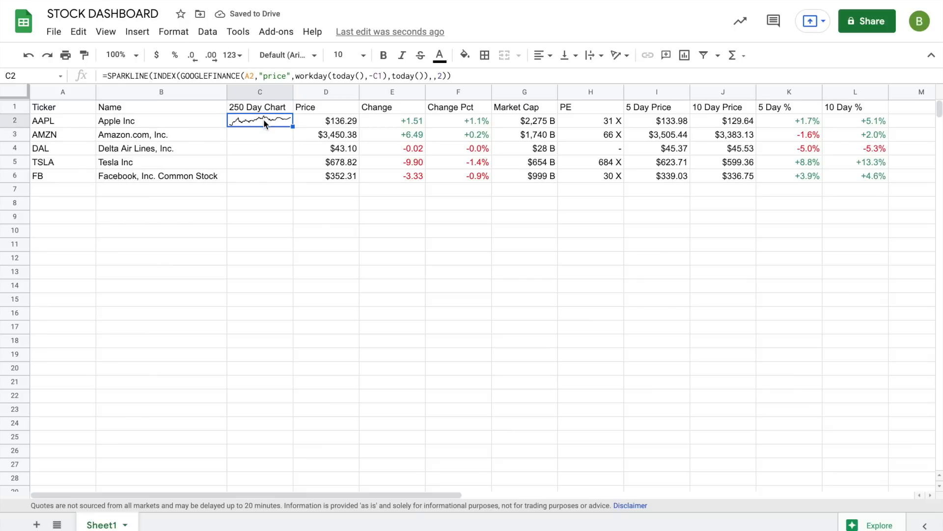
left_click(261, 149)
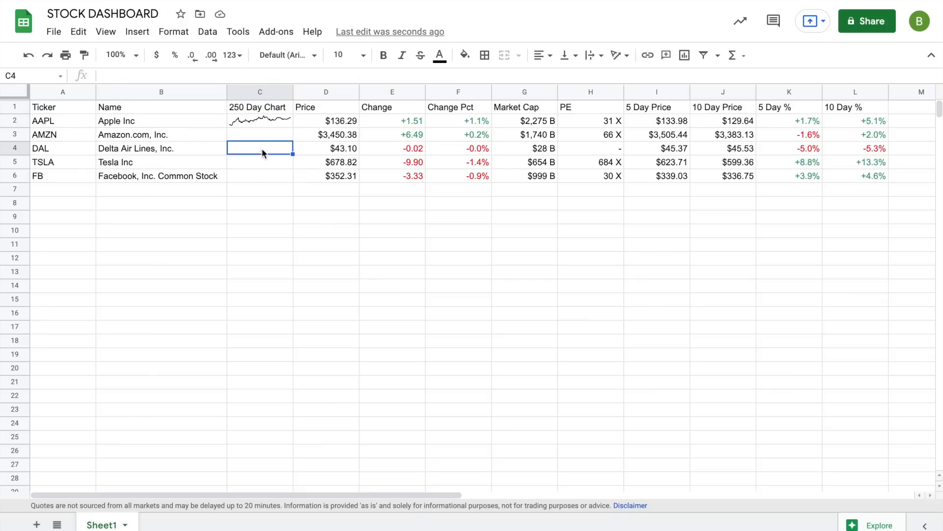
left_click(268, 122)
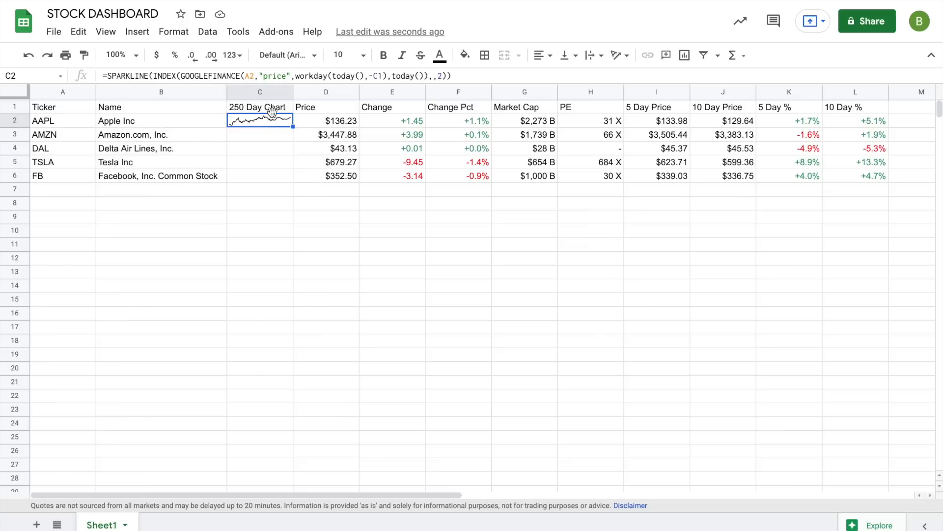
left_click(446, 76)
type(")")
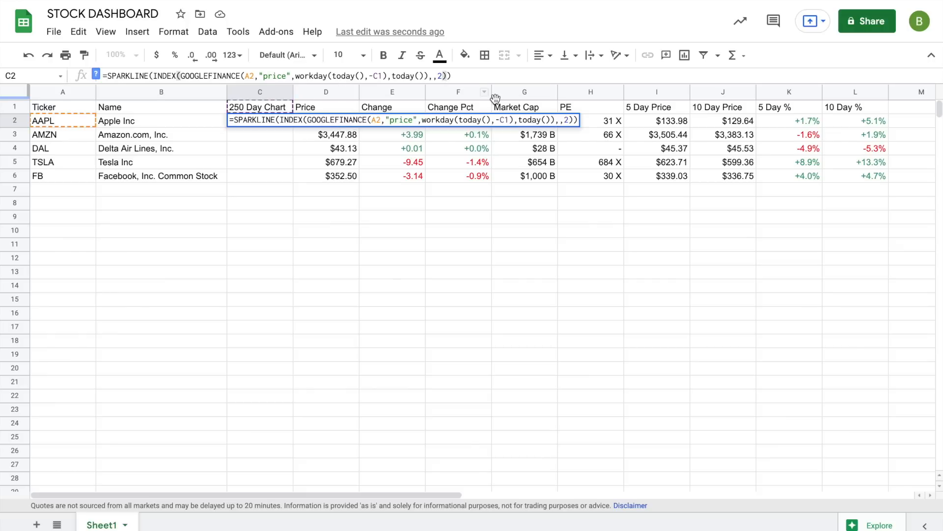
type(",")
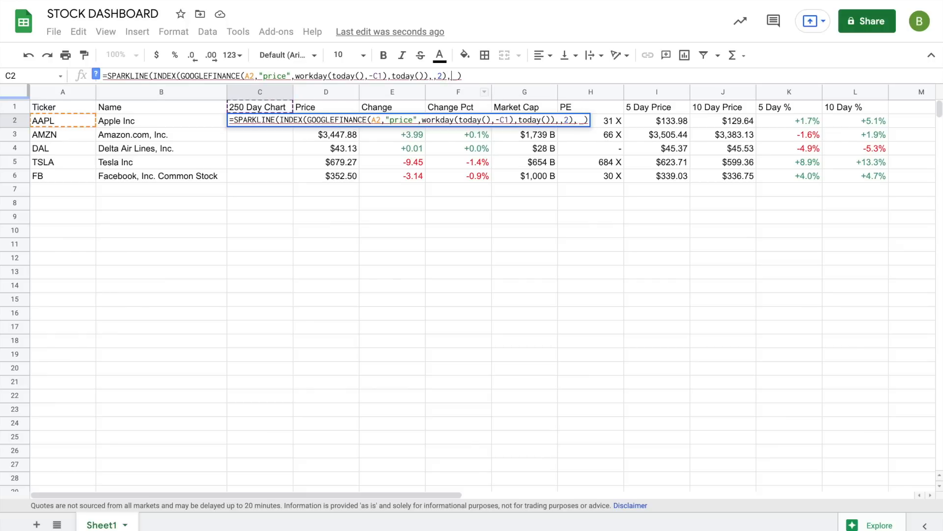
type("{")
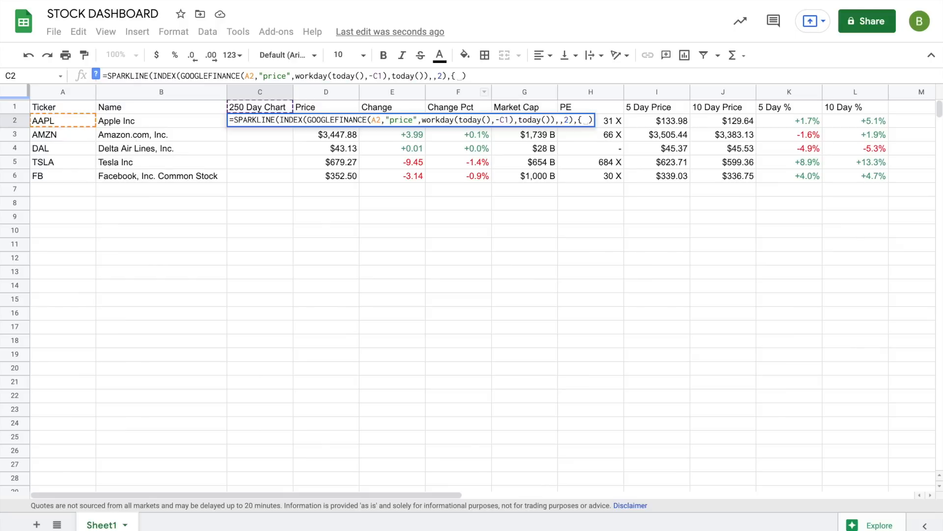
type("\"chartty")
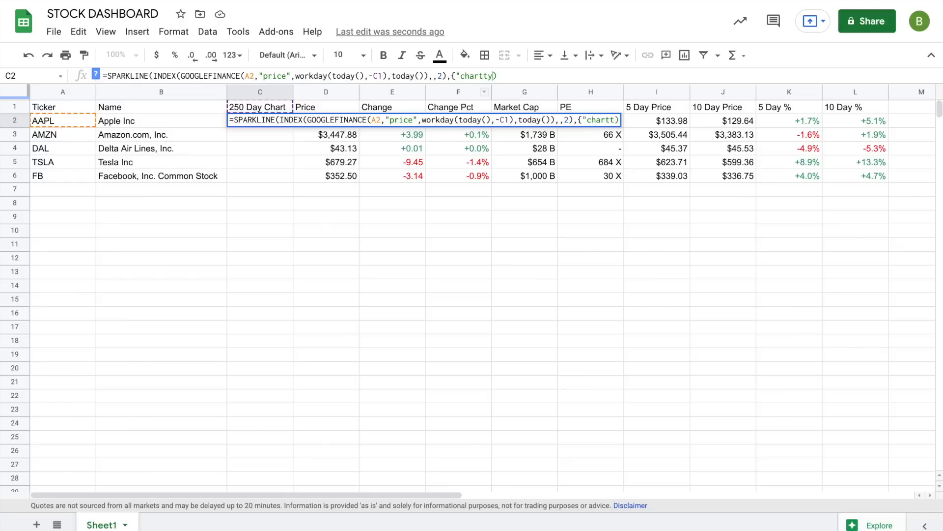
type("pe\",")
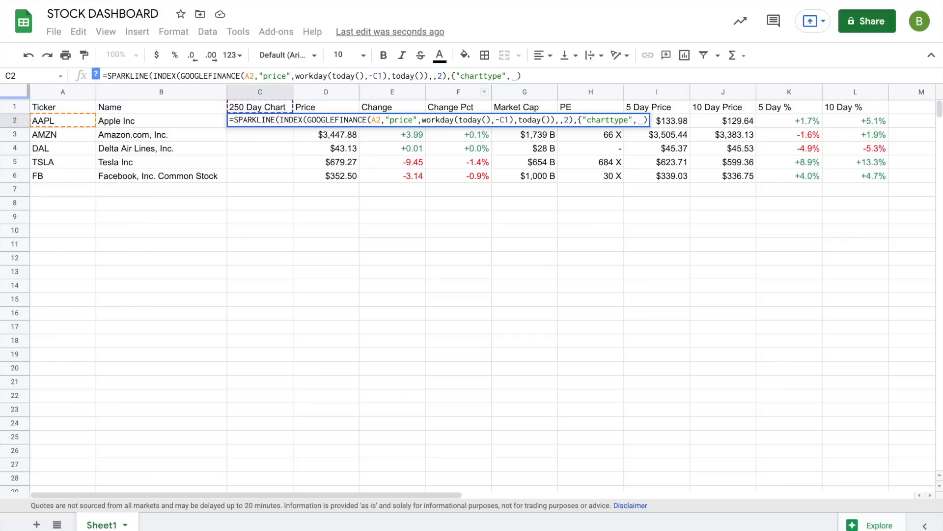
key("BackSpace")
type("\"column")
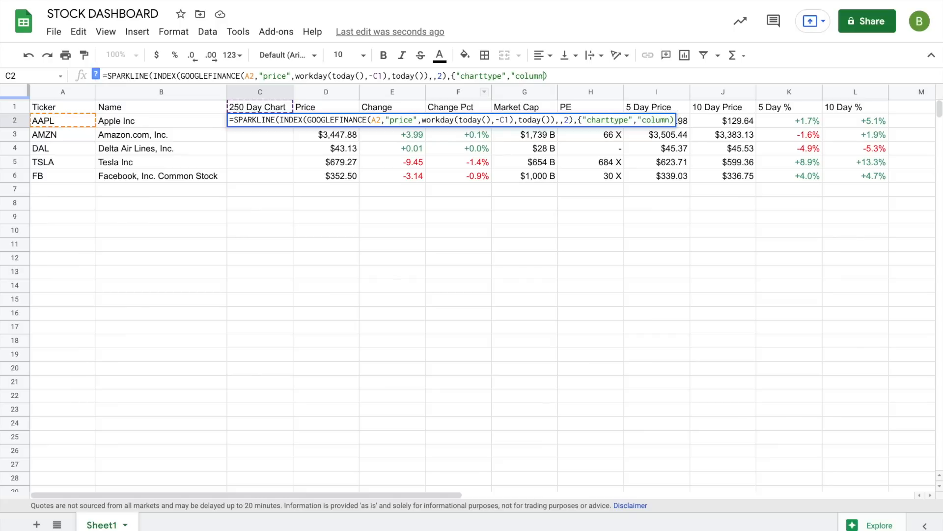
type("\"}")
key("Return")
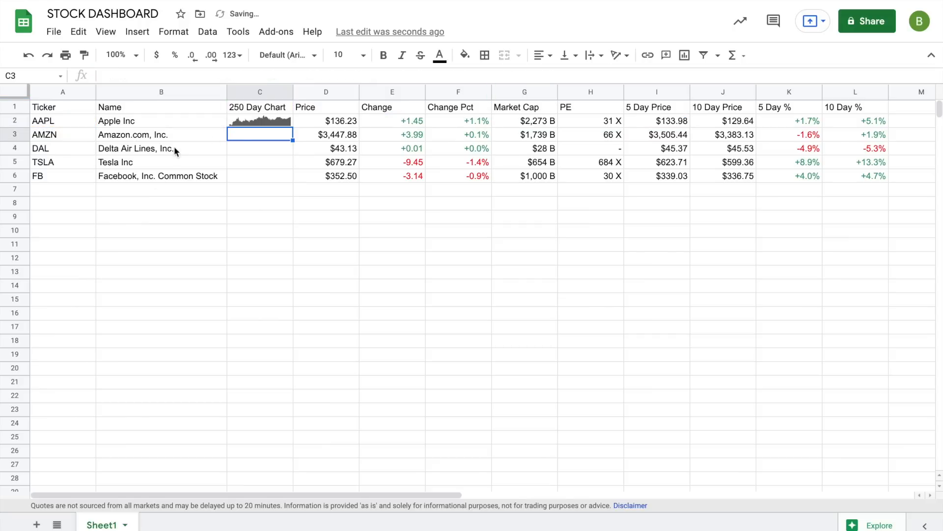
Extend the C2 sparkline's options with a second pair, "color","color50", separated from the chart type by a semicolon
left_click(250, 127)
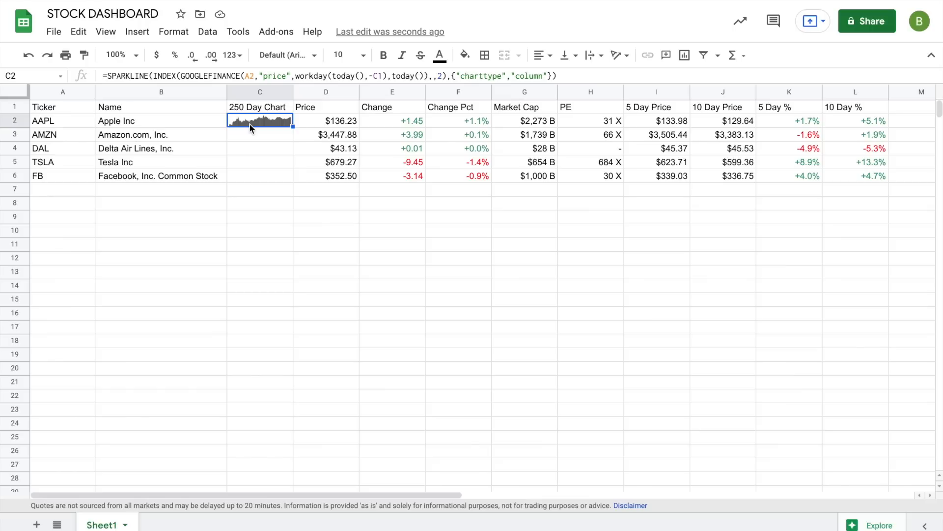
left_click(550, 75)
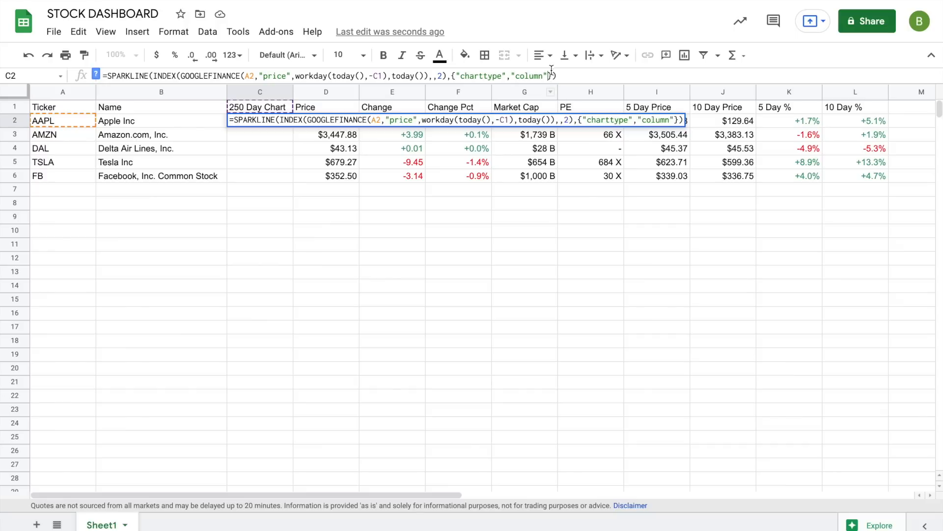
type("; ")
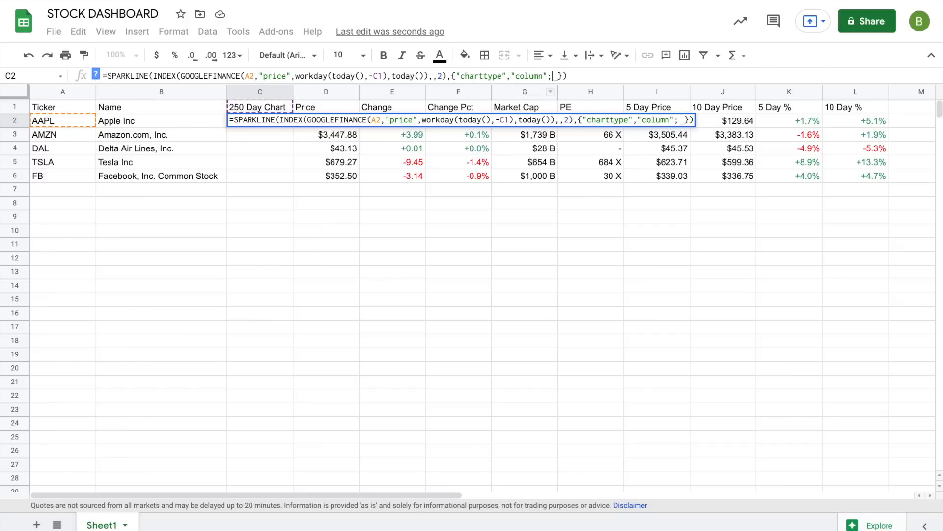
type("\"color\"")
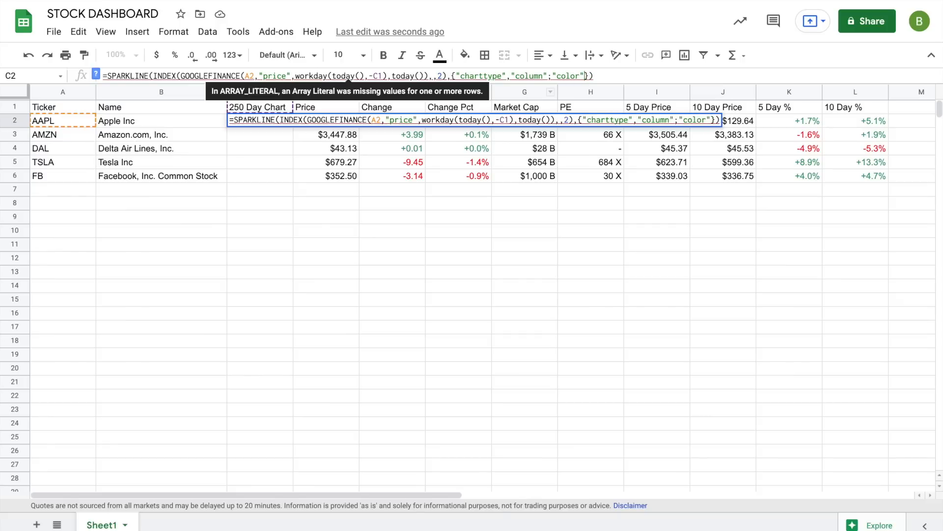
type(",")
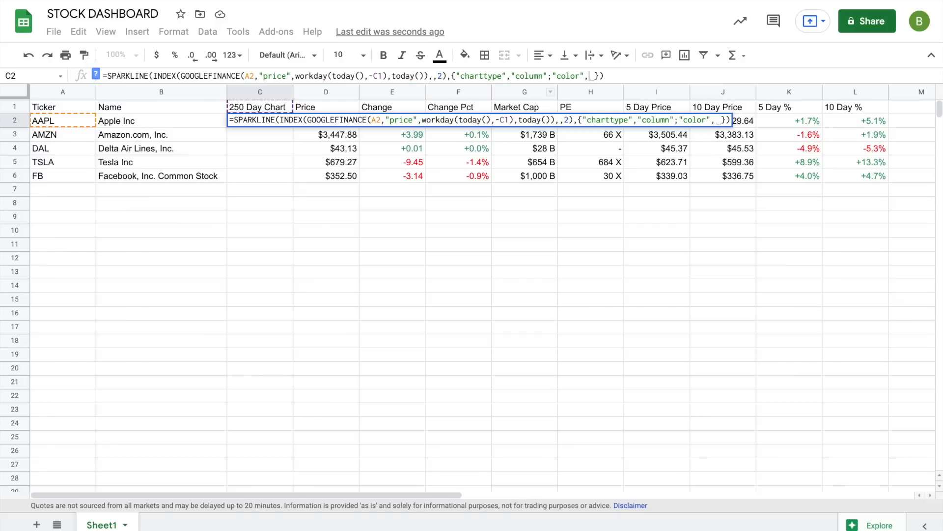
key("BackSpace")
type("\"")
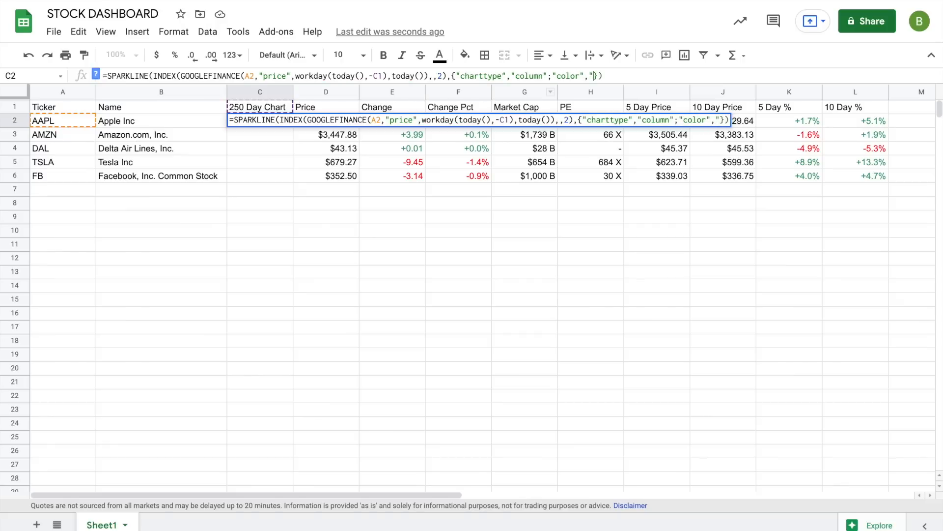
type("color")
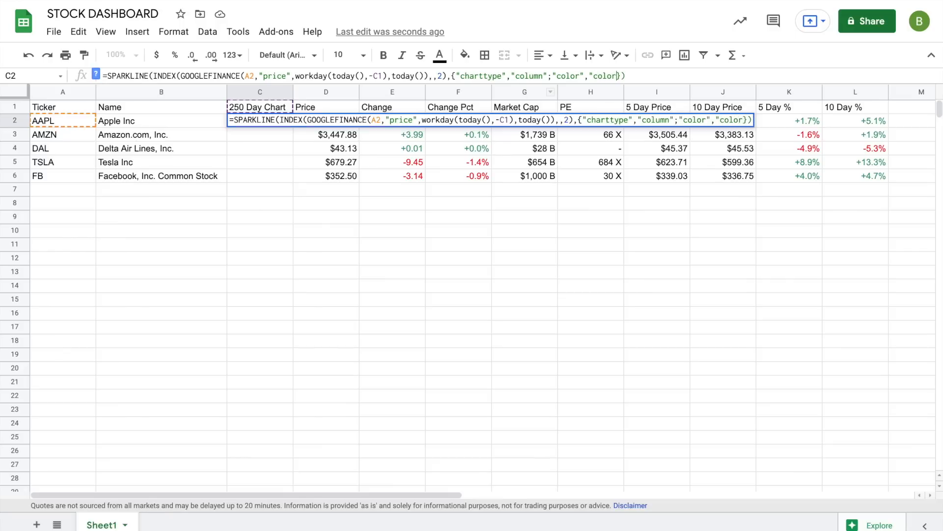
type("50\"")
key("Return")
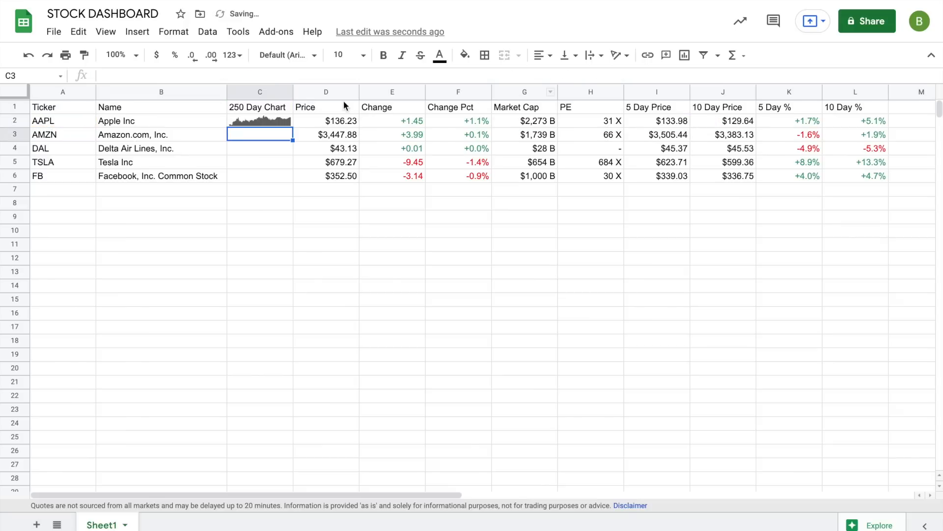
Set the color option in the C2 sparkline formula to "green"
left_click(285, 120)
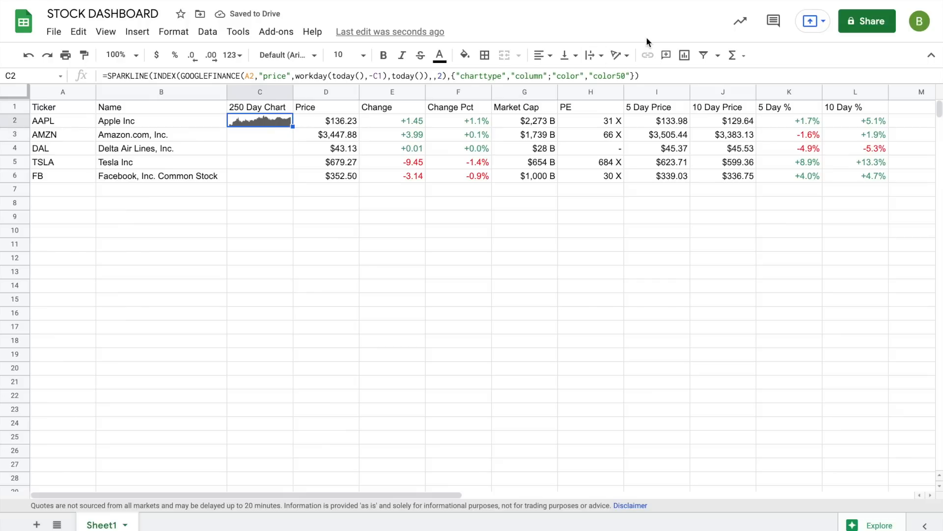
left_click_drag(625, 76, 594, 76)
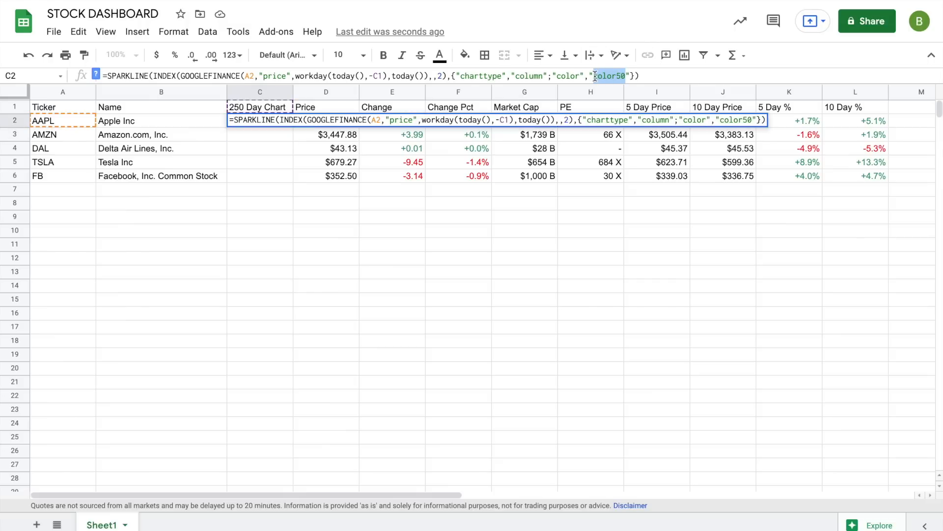
type("green")
key("Return")
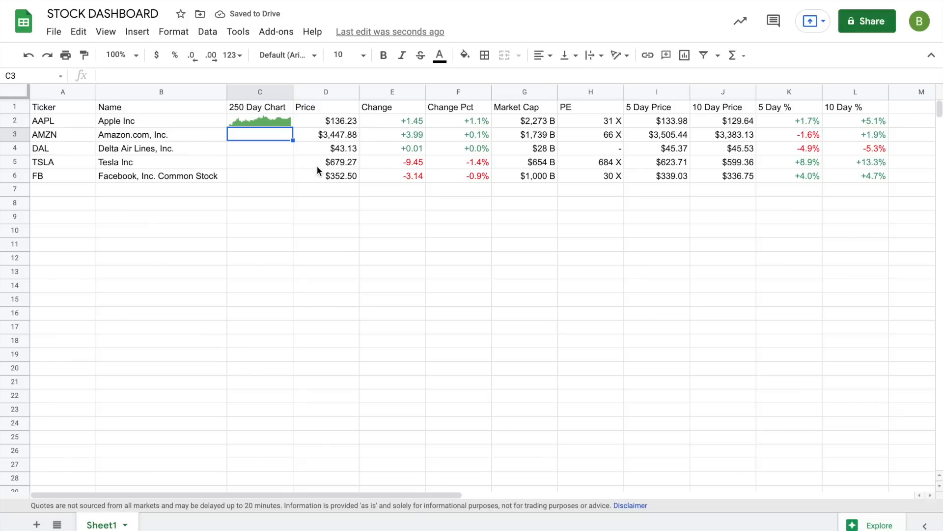
Make the day-count reference in the C2 sparkline formula absolute, as $C$1
left_click(276, 123)
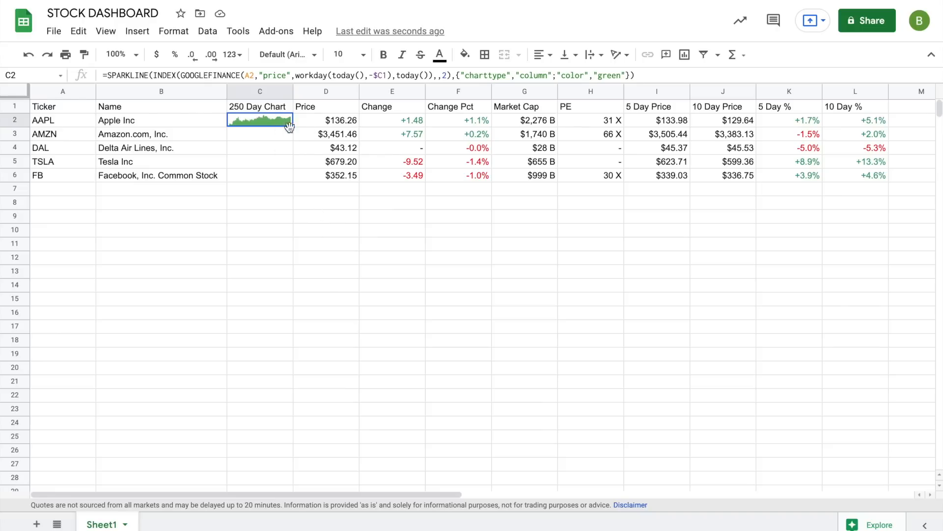
left_click(382, 76)
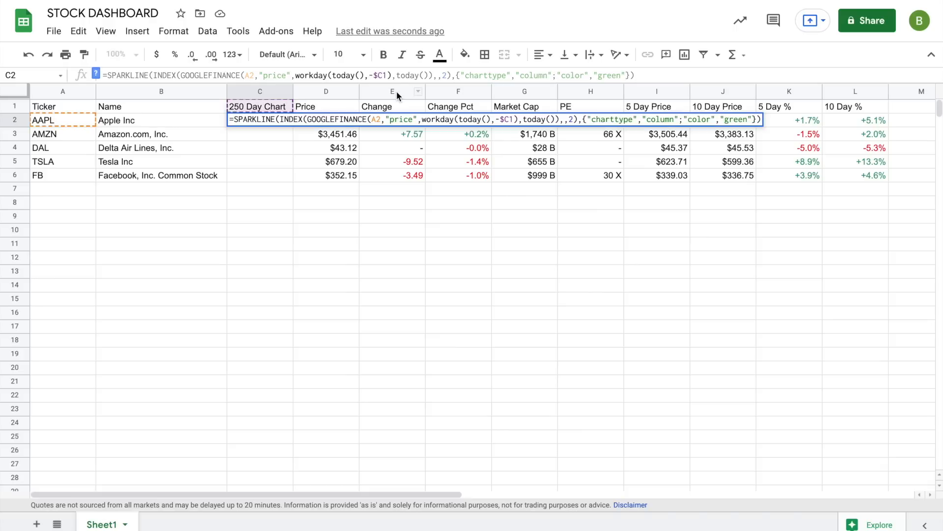
type("$")
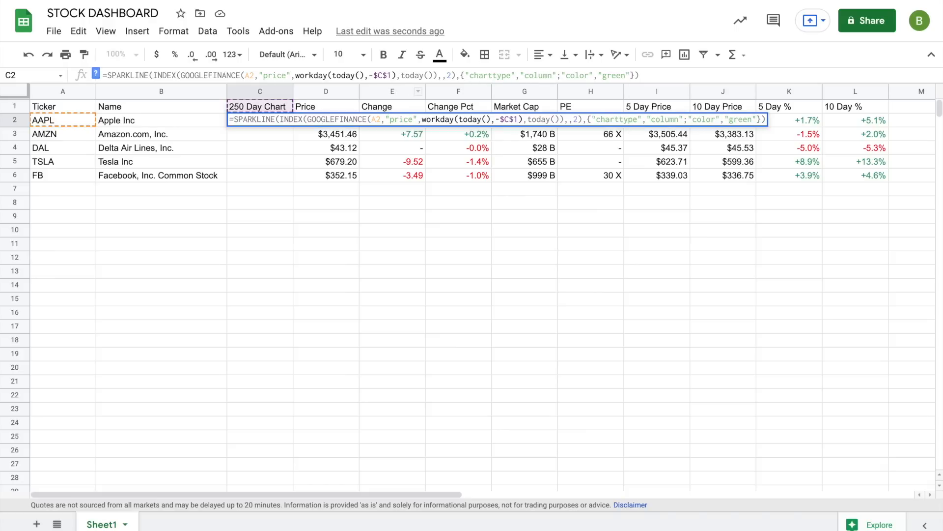
key("Return")
Fill the C2 sparkline formula down through C6 for the remaining tickers
left_click(286, 120)
left_click_drag(292, 126, 287, 178)
left_click(289, 218)
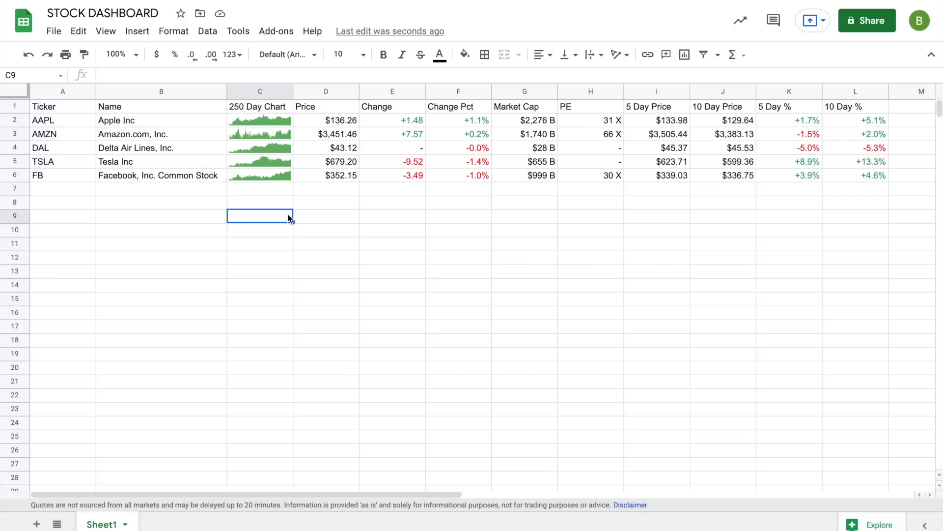
Move the Market Cap and PE columns to the end of the table, after the 10 Day % column
scroll(288, 218, "right", 2)
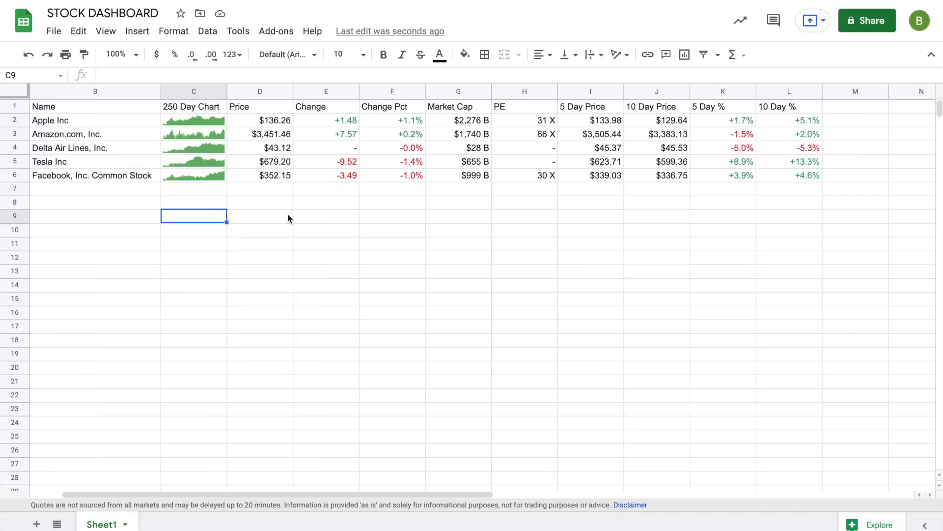
scroll(288, 217, "right", 2)
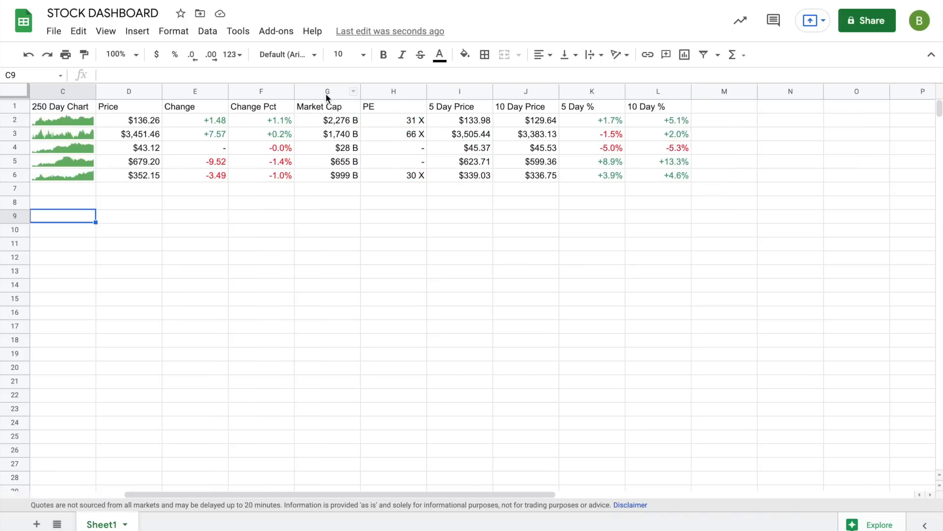
left_click_drag(323, 93, 637, 84)
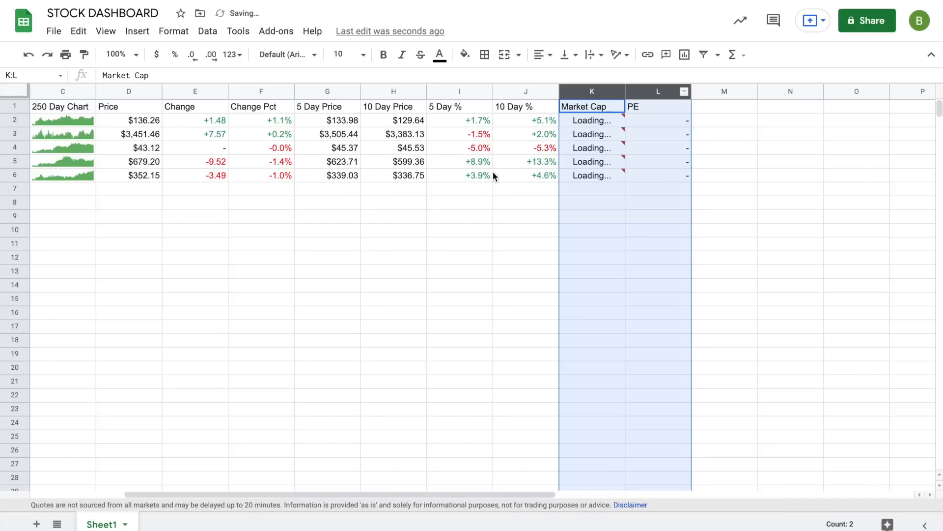
left_click(398, 230)
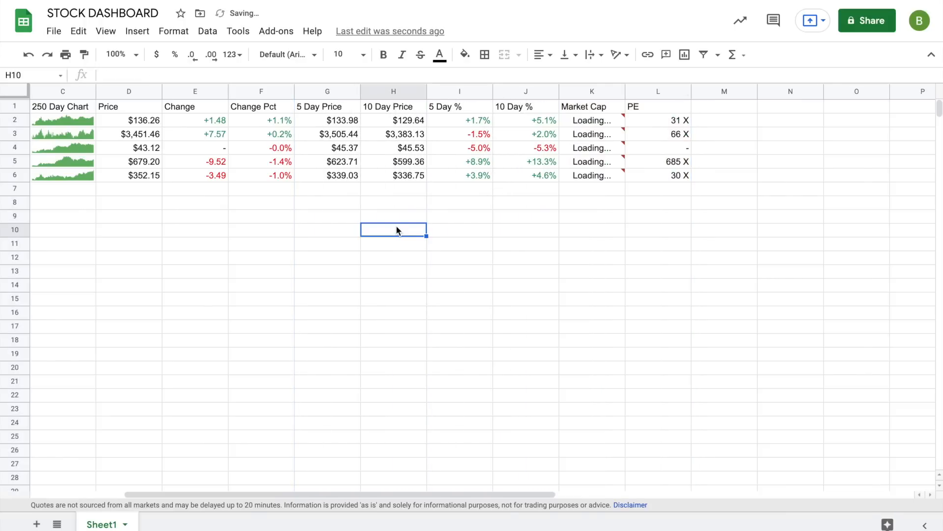
Apply alternating colors to the table range A1:L6 and set the header color to a darker gray
scroll(397, 230, "left", 3)
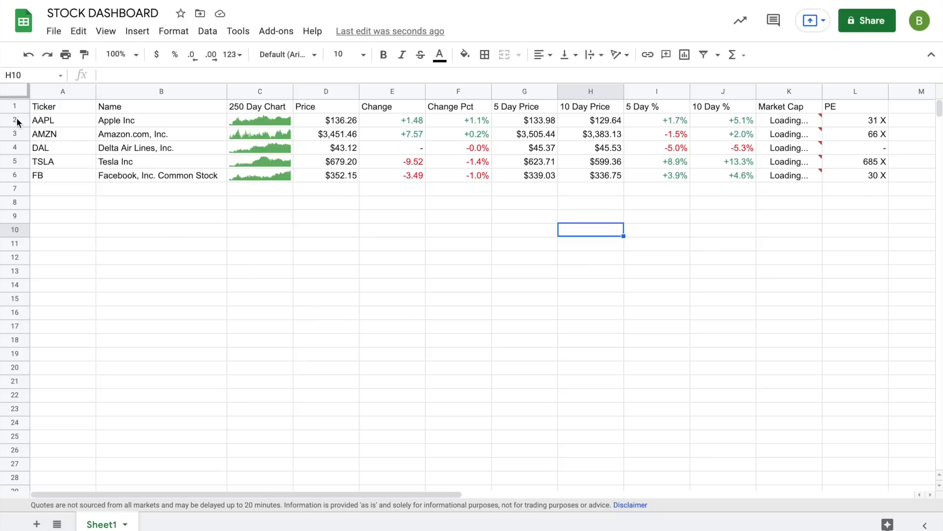
left_click_drag(42, 107, 850, 178)
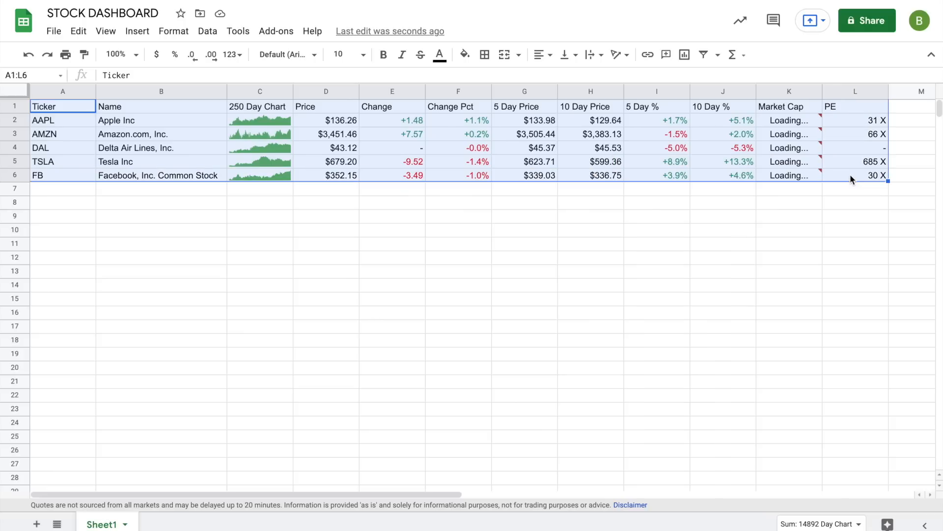
left_click(174, 32)
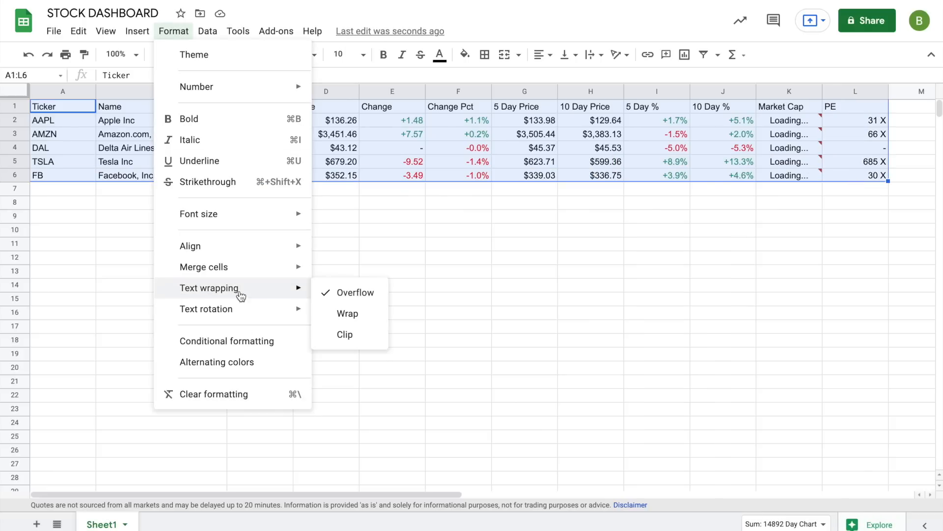
left_click(235, 367)
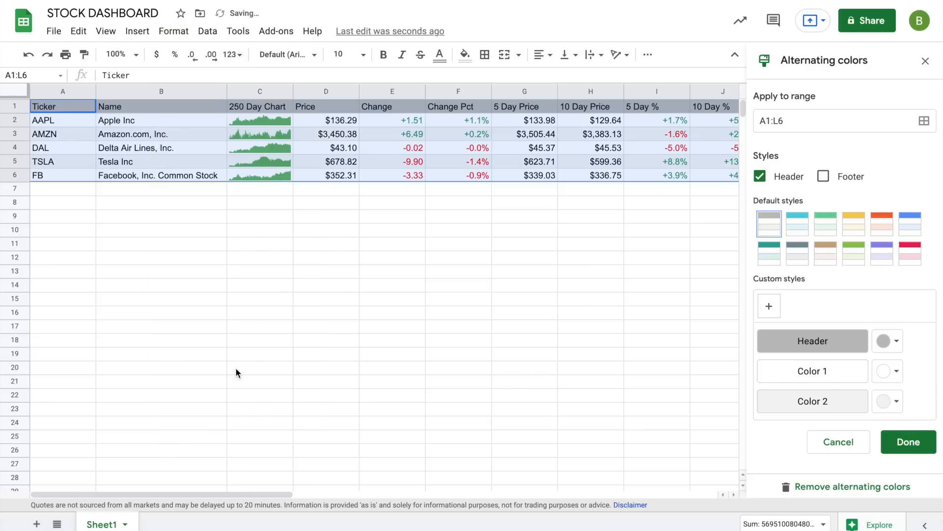
left_click(891, 340)
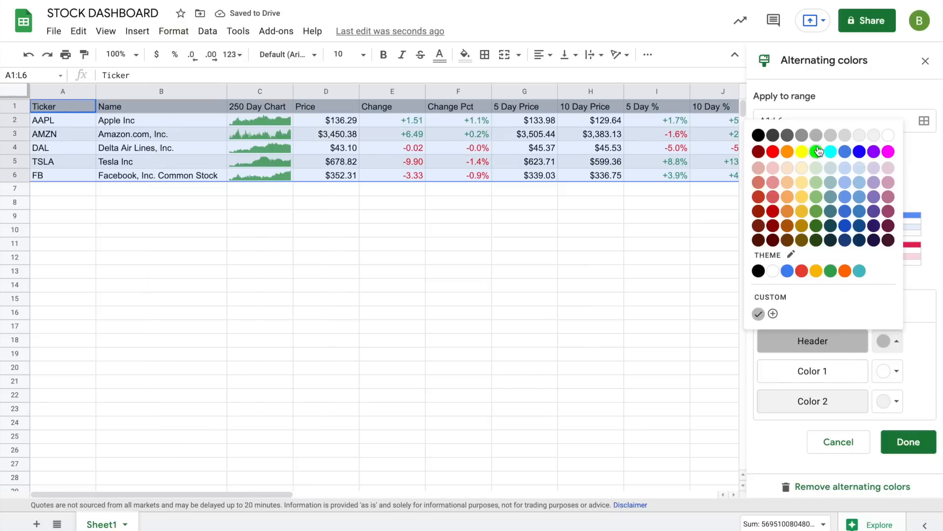
left_click(802, 134)
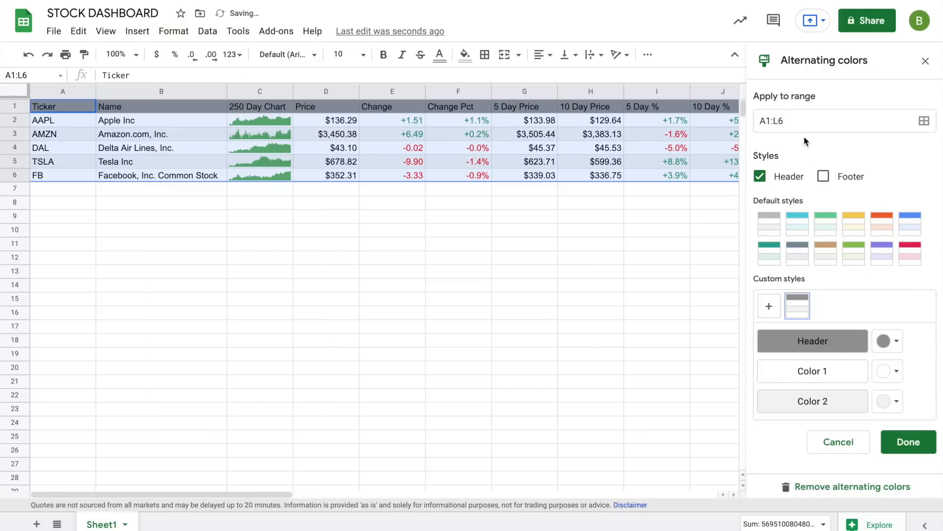
Set Color 2 of the alternating colors to a slightly darker light gray and apply the table style
left_click(887, 401)
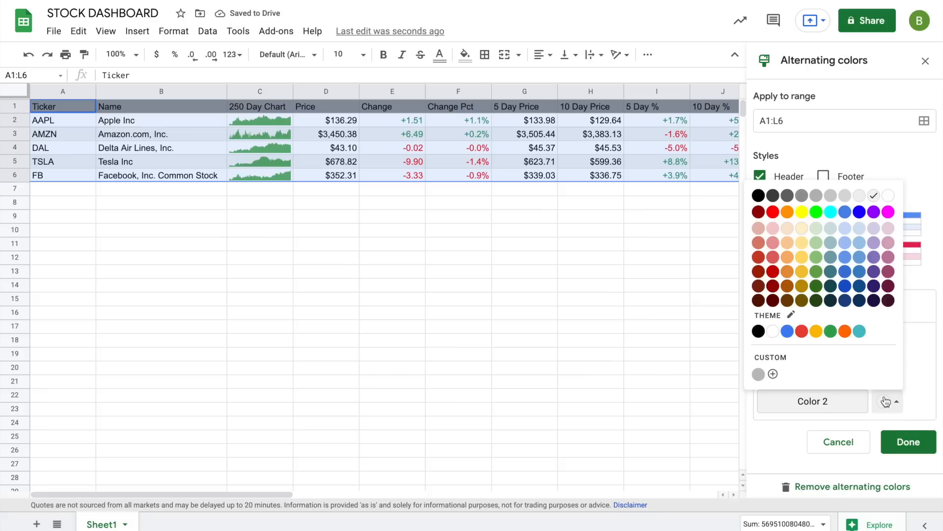
left_click(860, 196)
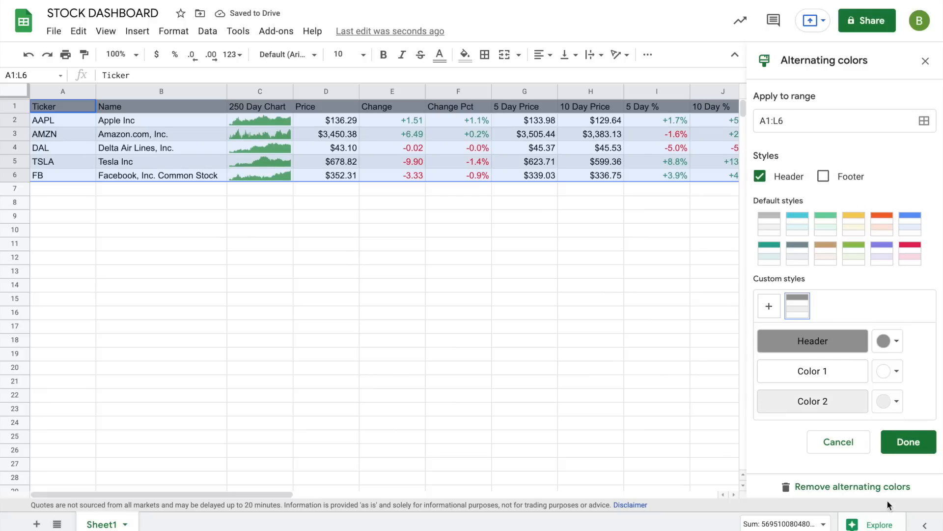
left_click(919, 449)
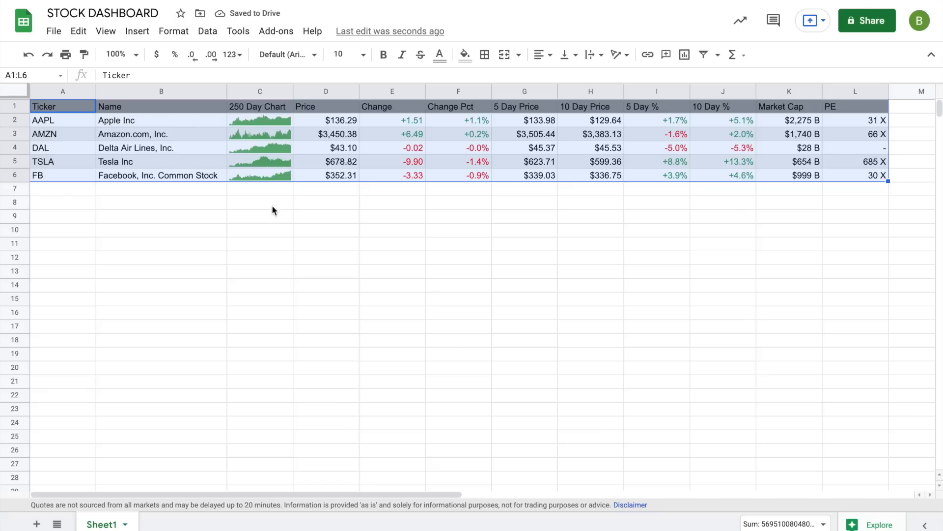
left_click(105, 191)
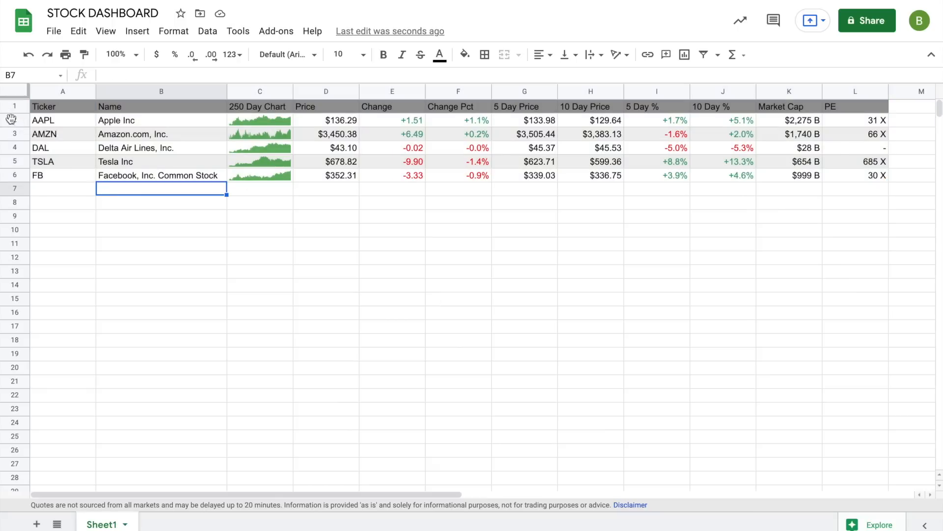
Fill the FB row A6:L6 down through row 9 to add three more ticker rows
left_click_drag(15, 120, 14, 176)
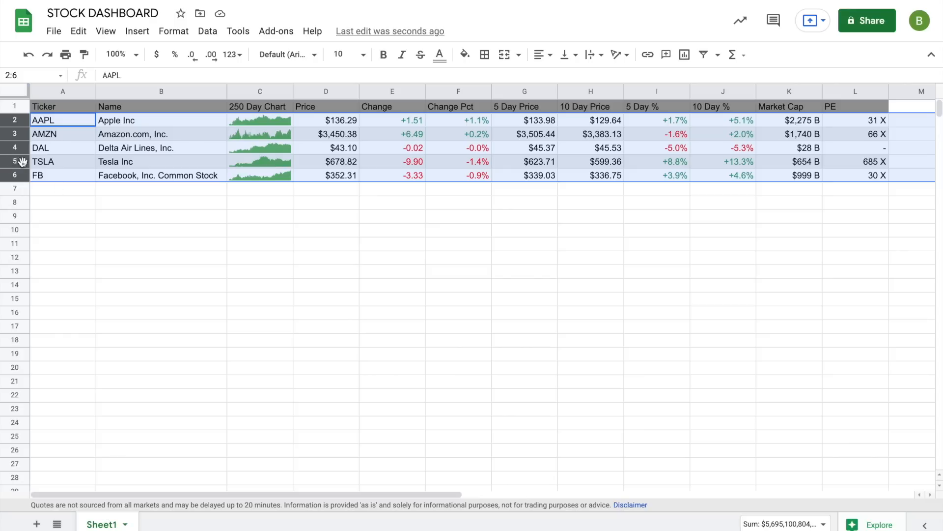
left_click(172, 206)
left_click_drag(57, 175, 887, 212)
left_click(325, 313)
Replace the duplicated tickers in A7, A8 and A9 with MSFT, UAL and SAVE
left_click(63, 188)
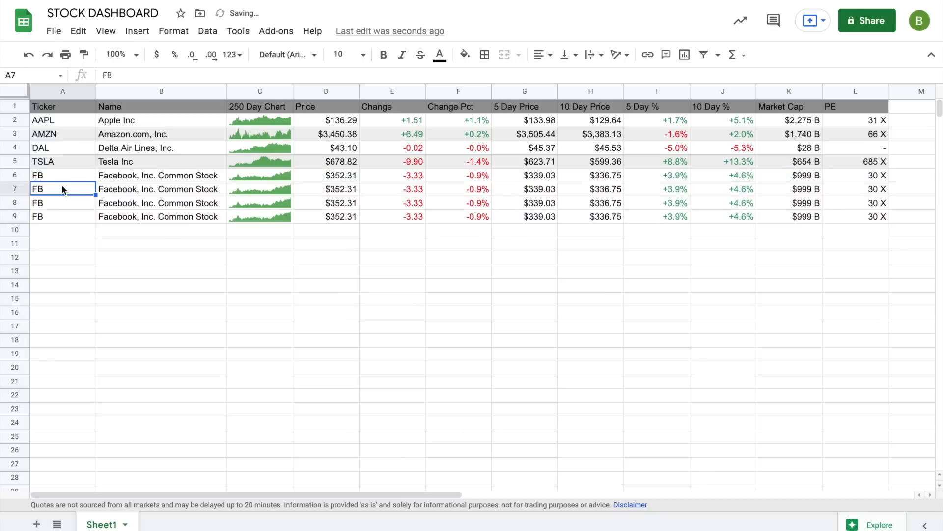
type("MSFT")
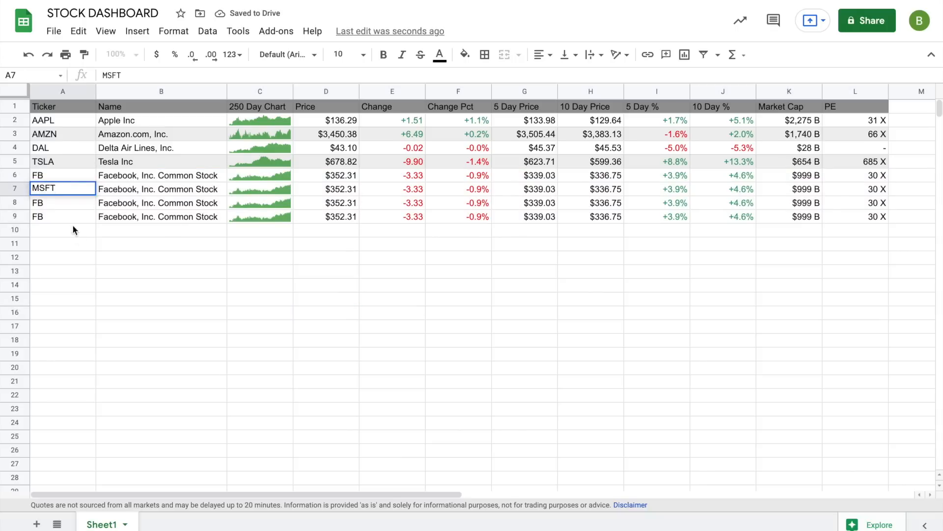
left_click(74, 231)
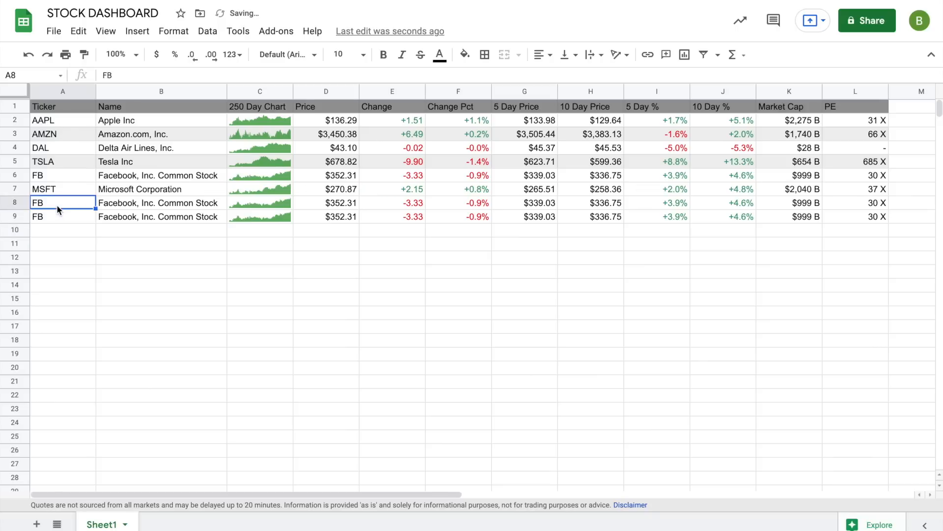
type("UAL")
left_click(65, 255)
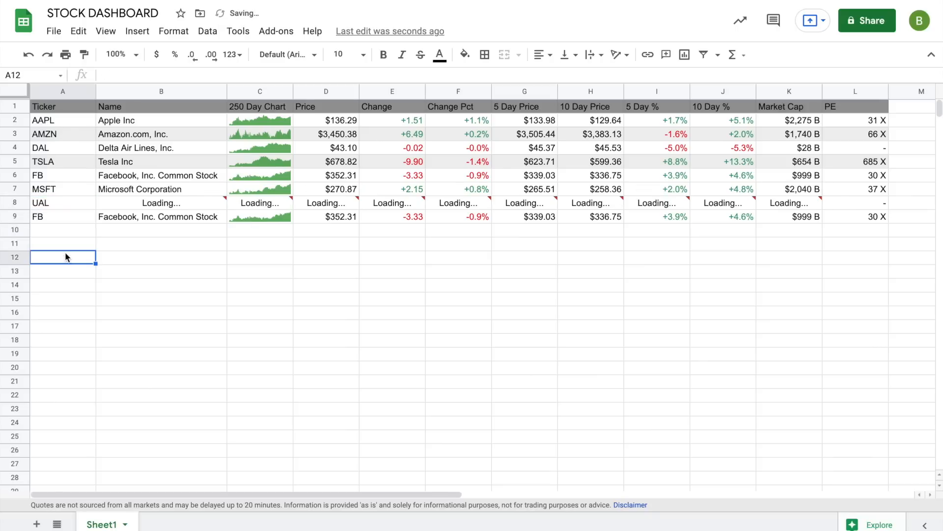
left_click(38, 219)
type("SAVE")
left_click(123, 253)
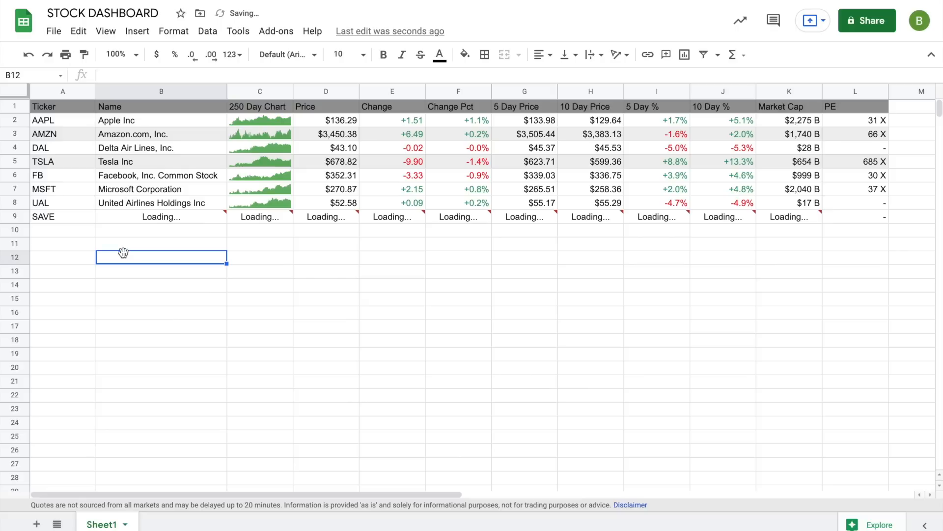
Extend the alternating colors range to A1:L9 so it covers the added ticker rows
left_click_drag(47, 122, 809, 220)
left_click_drag(57, 109, 864, 221)
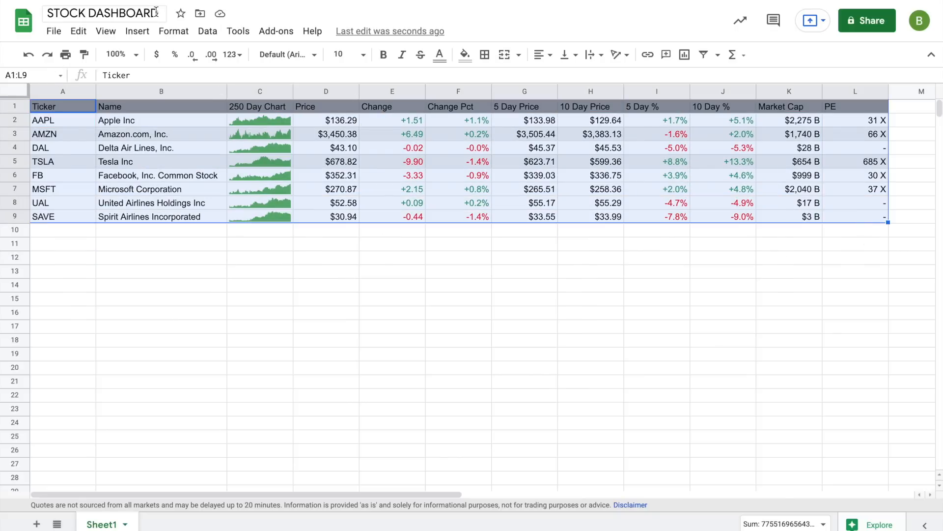
left_click(174, 31)
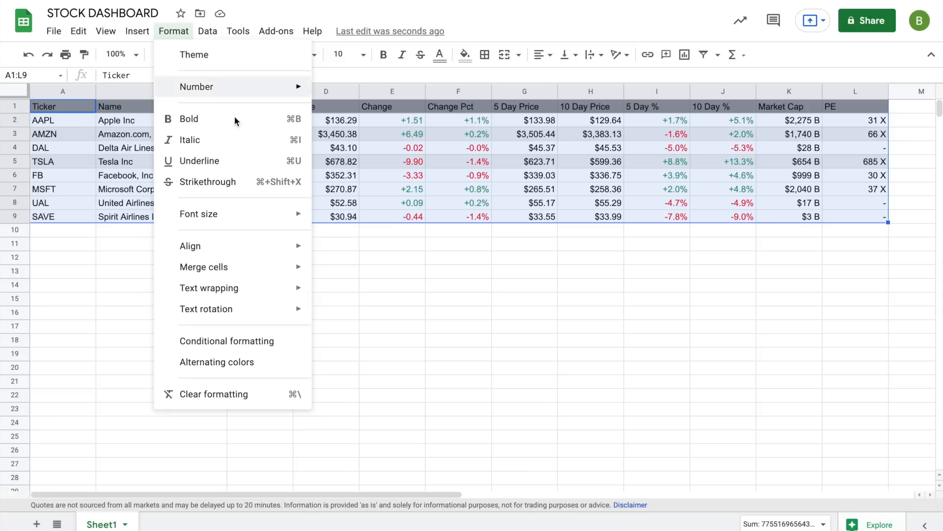
left_click(262, 362)
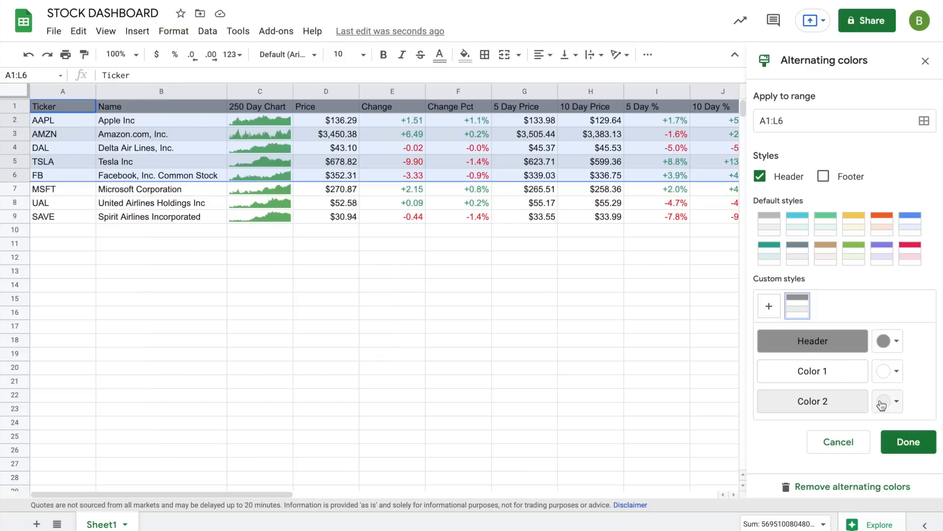
left_click(798, 120)
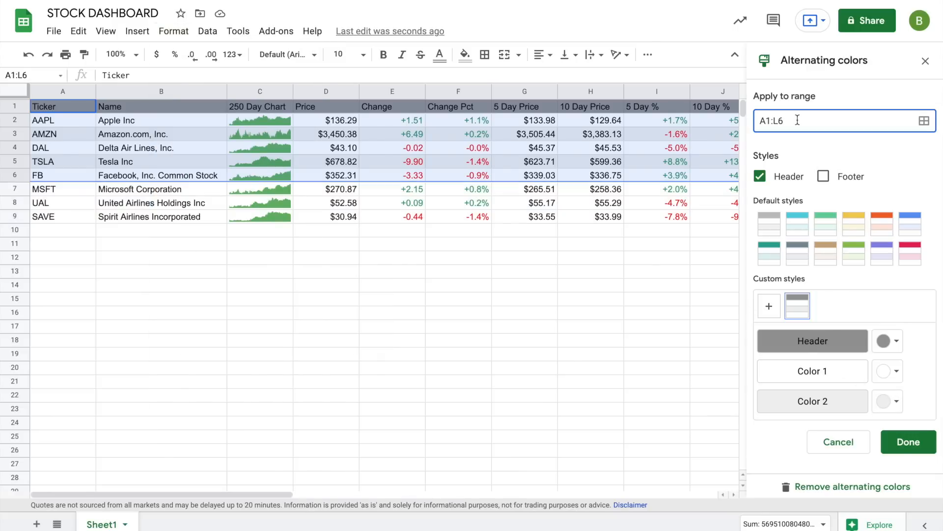
key("BackSpace")
type("9")
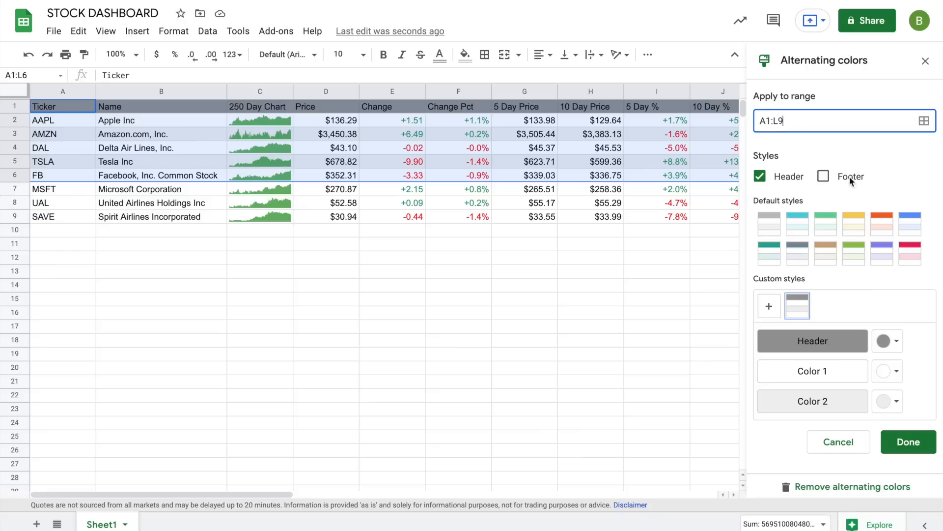
left_click(912, 445)
left_click(633, 272)
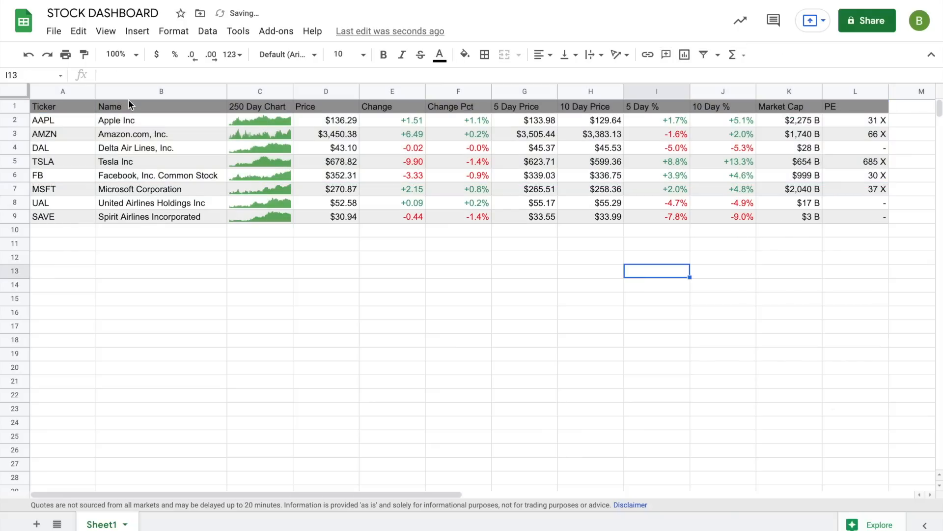
Set the height of rows 2 through 9 to 42 pixels
left_click_drag(30, 123, 40, 217)
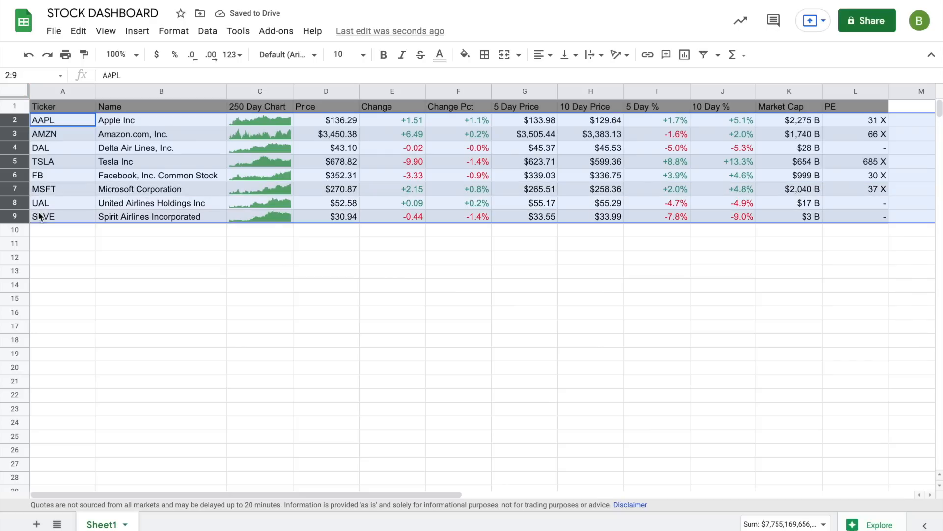
right_click(261, 143)
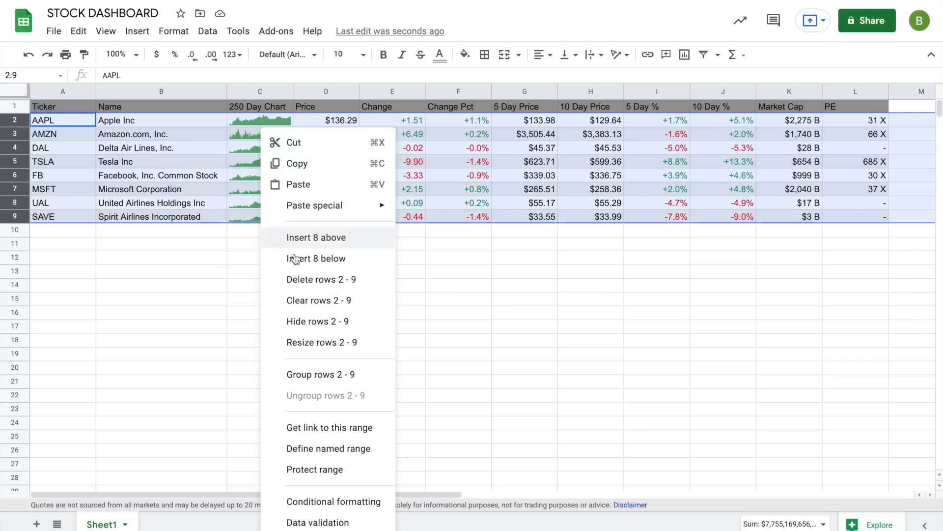
left_click(319, 343)
left_click(448, 262)
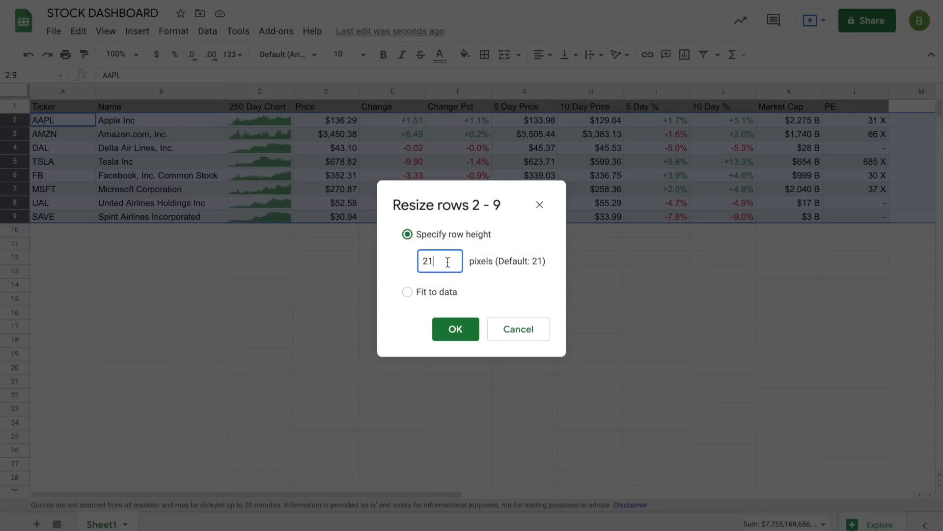
key("BackSpace")
key("BackSpace")
type("42")
key("Return")
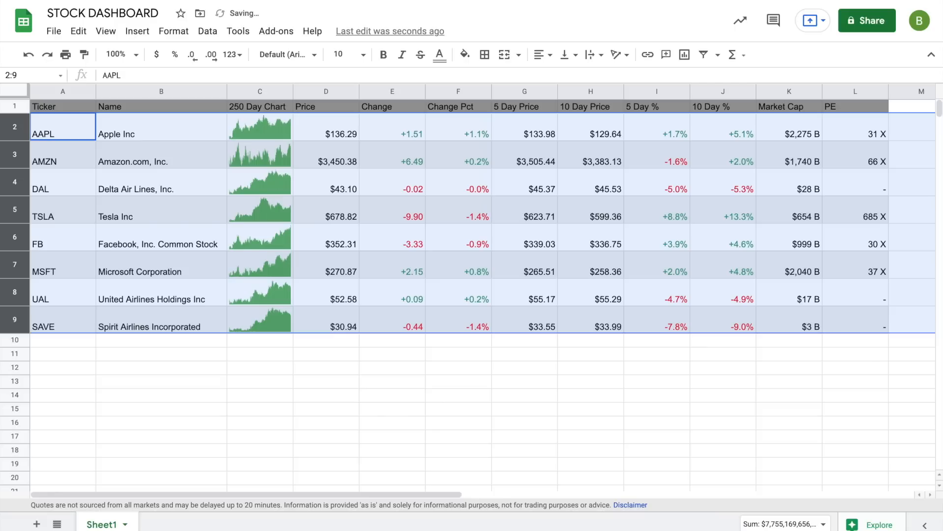
left_click(310, 218)
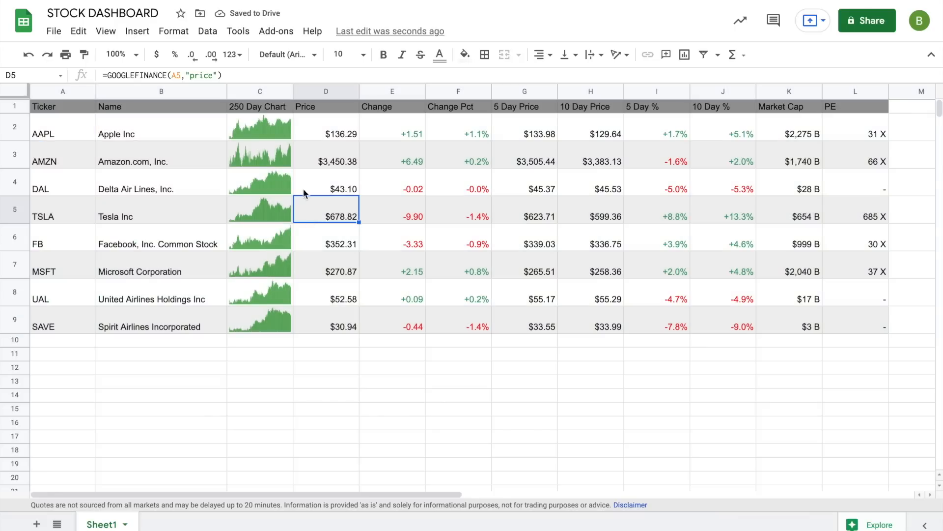
Set the width of the 250 Day Chart column to 120 pixels
left_click(258, 92)
right_click(258, 93)
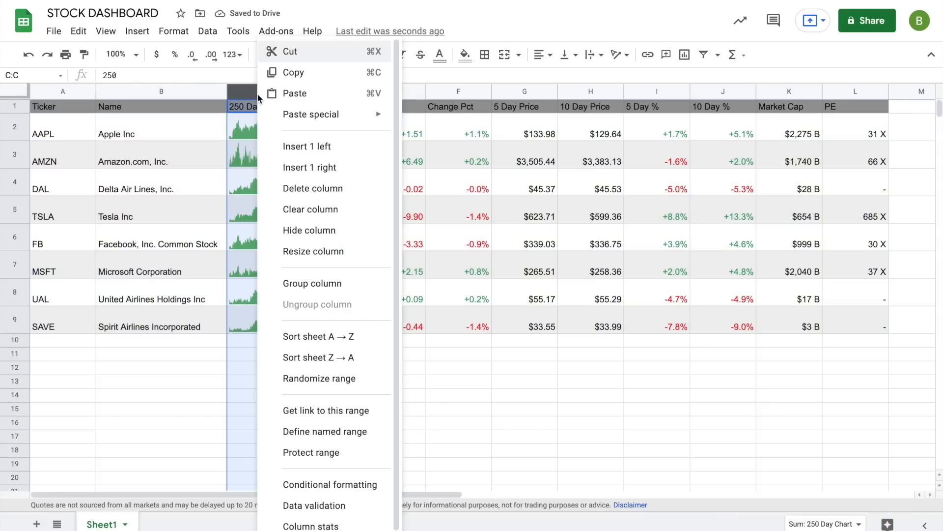
left_click(320, 249)
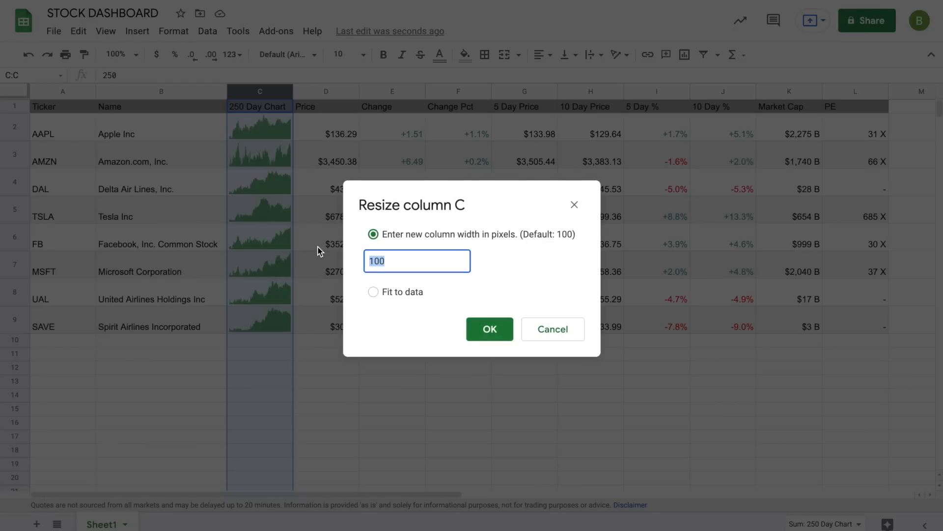
type("120")
key("Return")
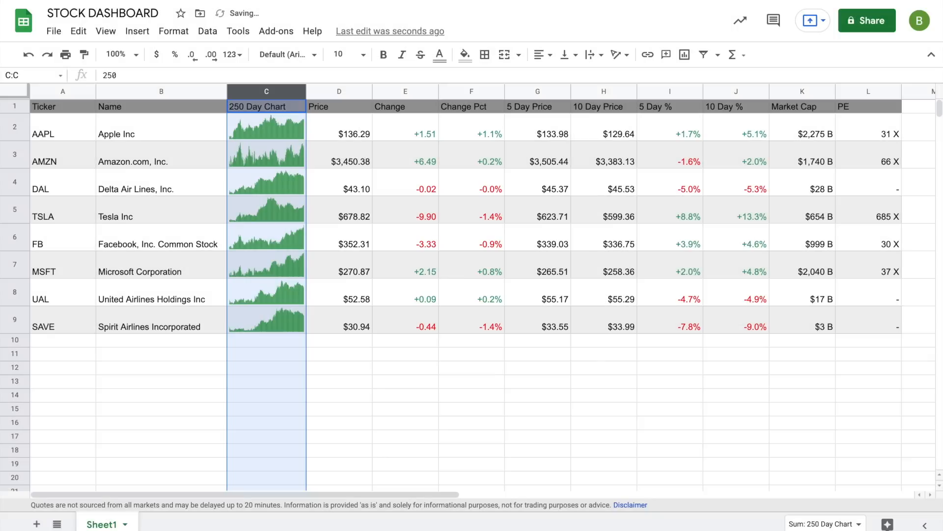
left_click(317, 218)
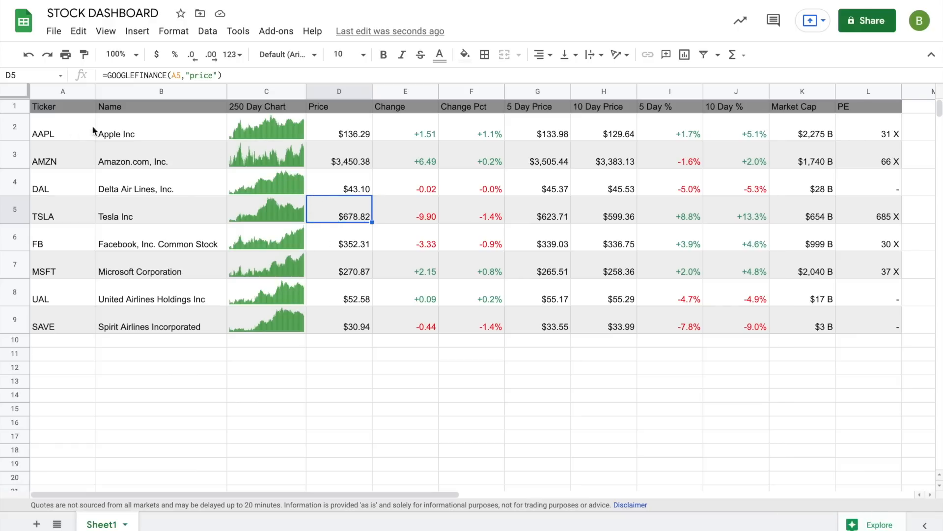
Align the contents of rows 2 through 9 vertically to the middle
left_click_drag(16, 128, 28, 319)
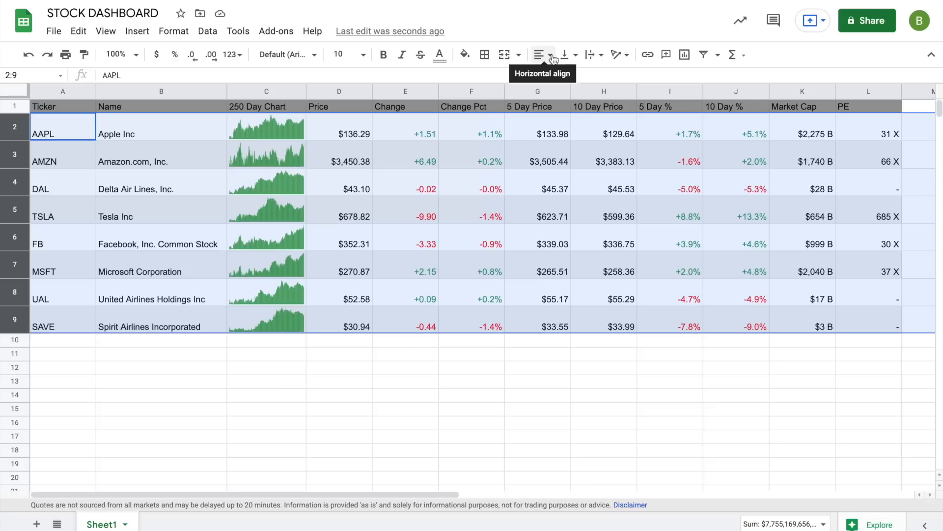
left_click(570, 55)
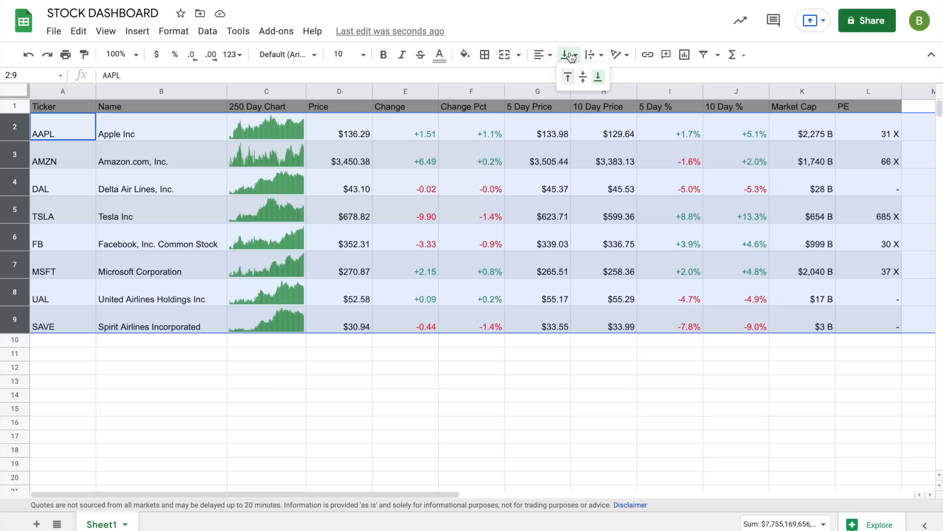
left_click(582, 77)
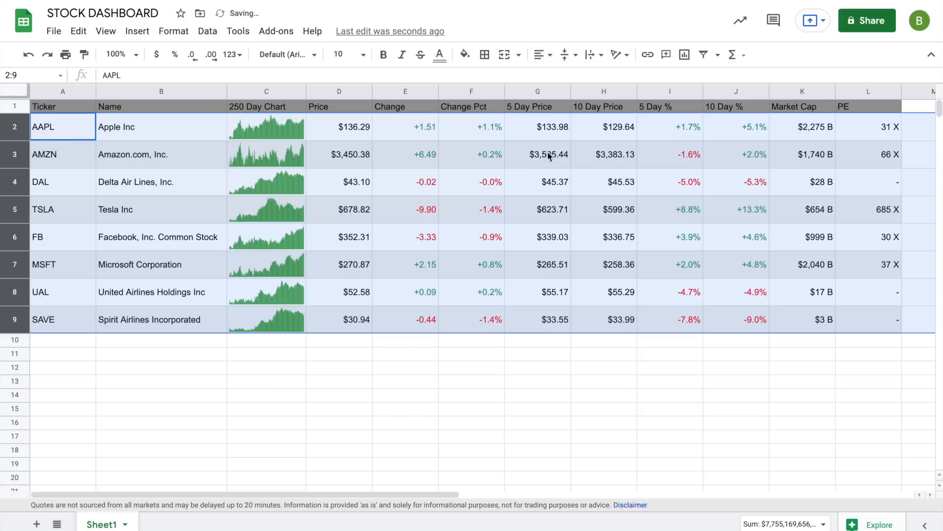
left_click(526, 171)
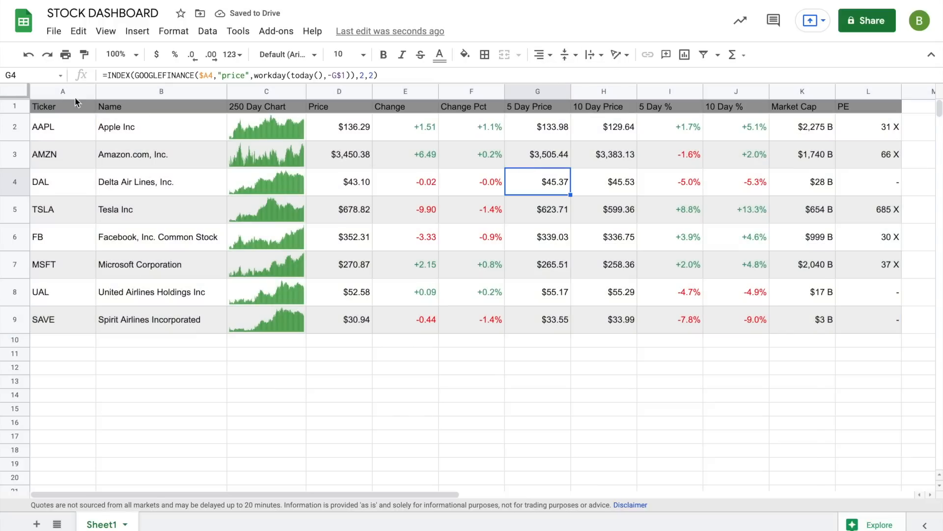
Format the header row text as white, bold and horizontally centered
left_click(12, 105)
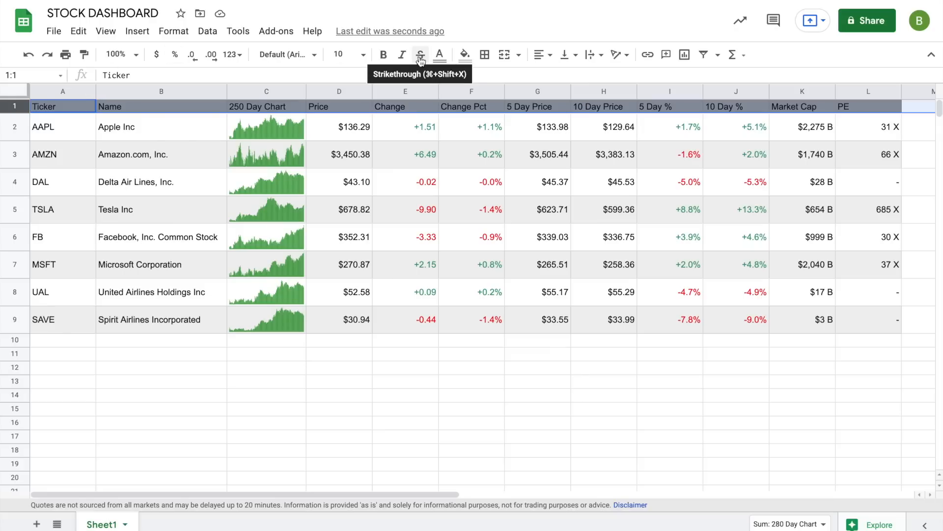
left_click(439, 54)
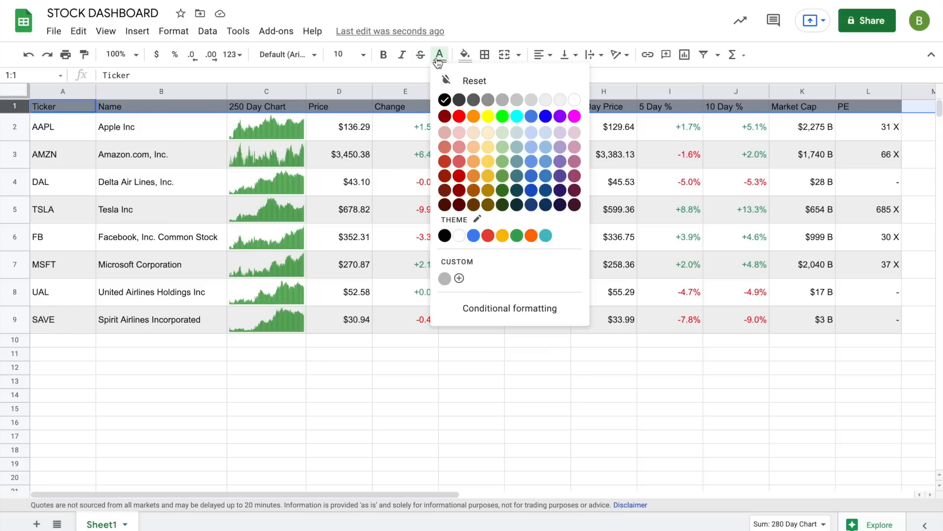
left_click(570, 98)
key("ctrl+b")
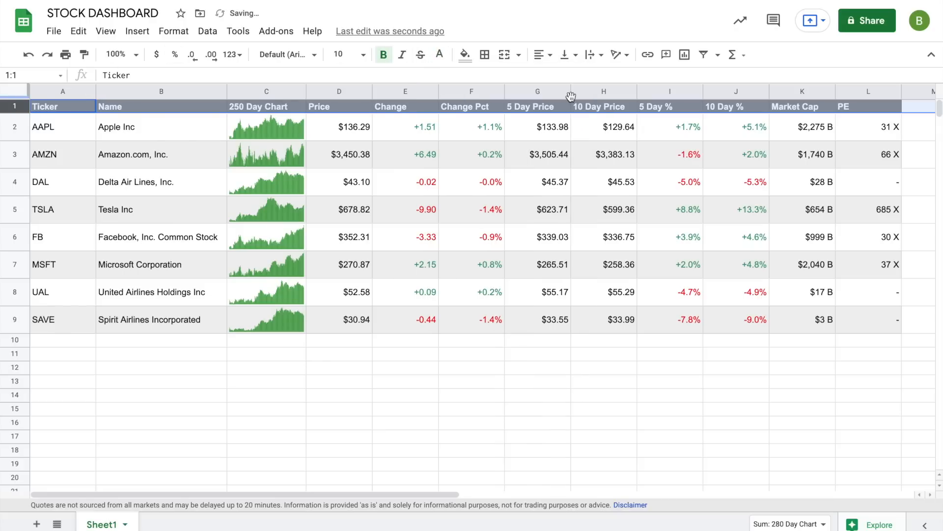
left_click(543, 54)
left_click(561, 75)
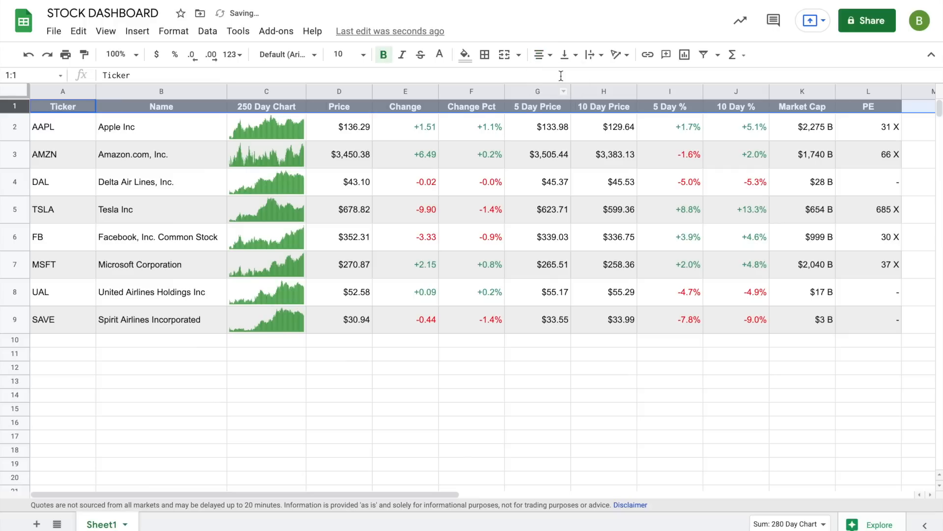
left_click(521, 247)
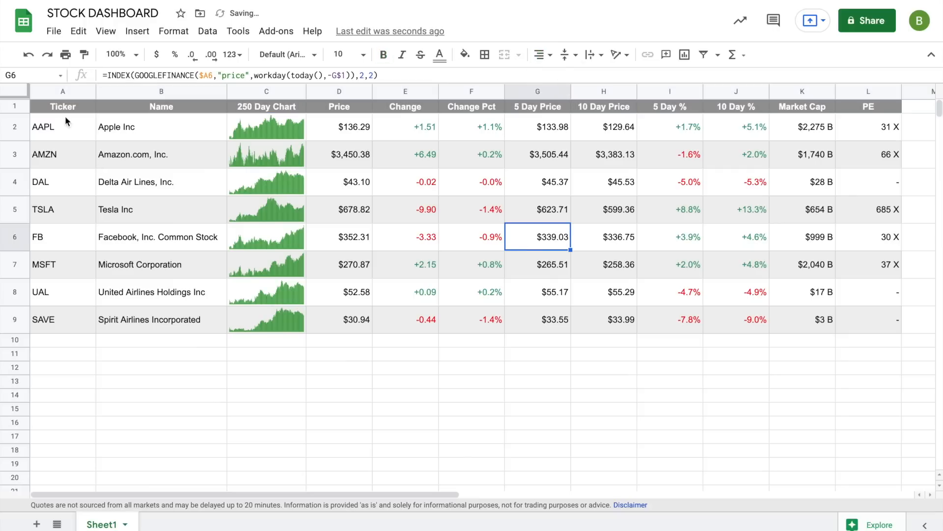
Add outer and horizontal inner borders to the whole table A1:L9 using the medium solid line style
left_click_drag(59, 105, 889, 315)
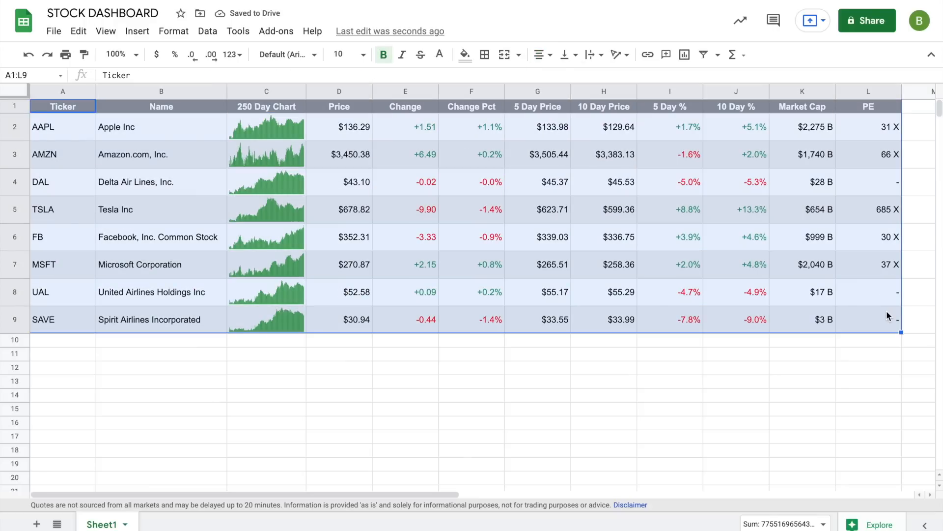
left_click(485, 54)
left_click(597, 81)
left_click(596, 81)
left_click(587, 100)
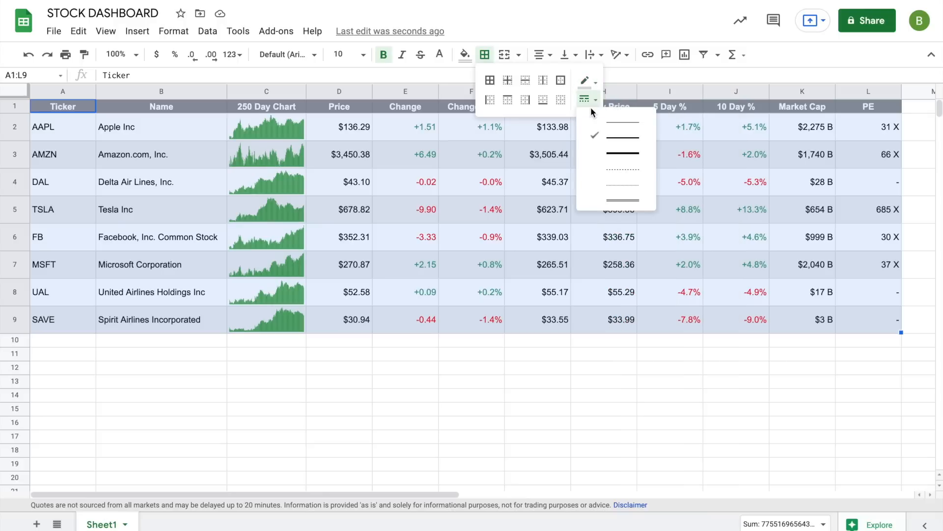
left_click(605, 134)
left_click(561, 80)
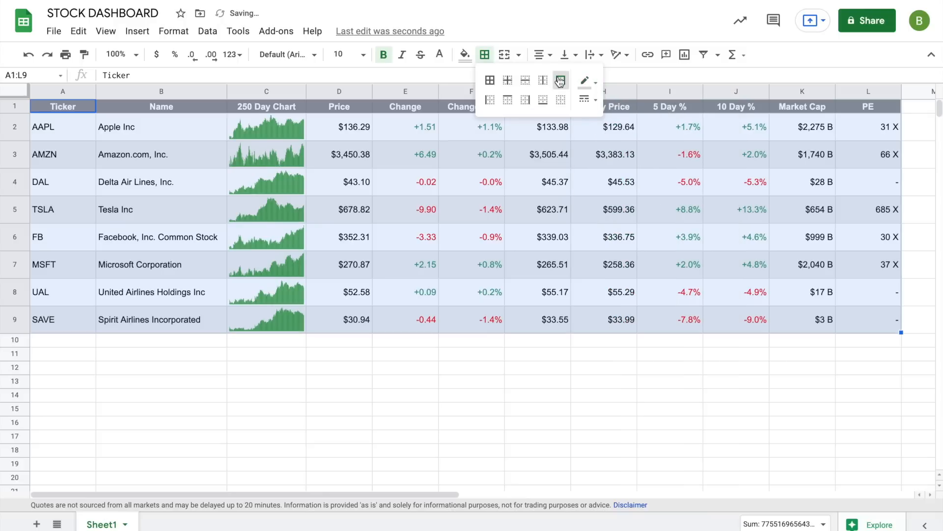
left_click(526, 80)
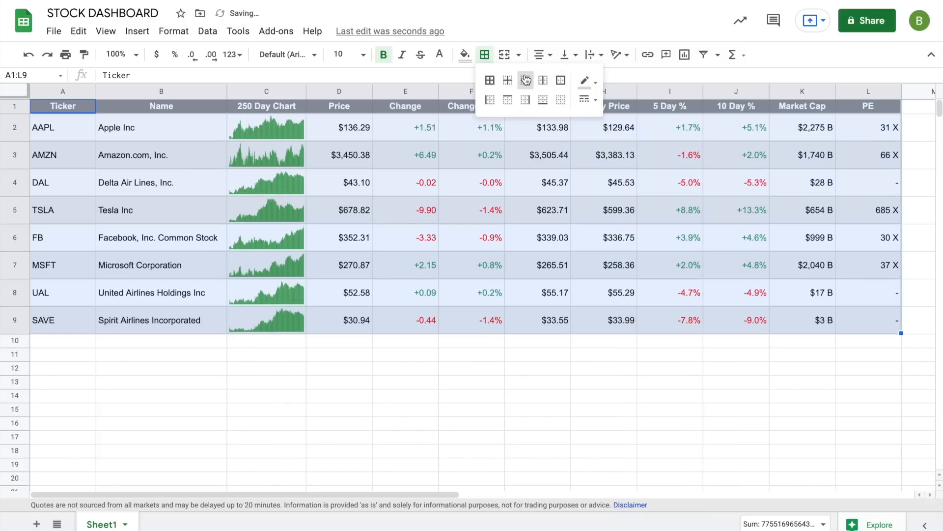
left_click(502, 185)
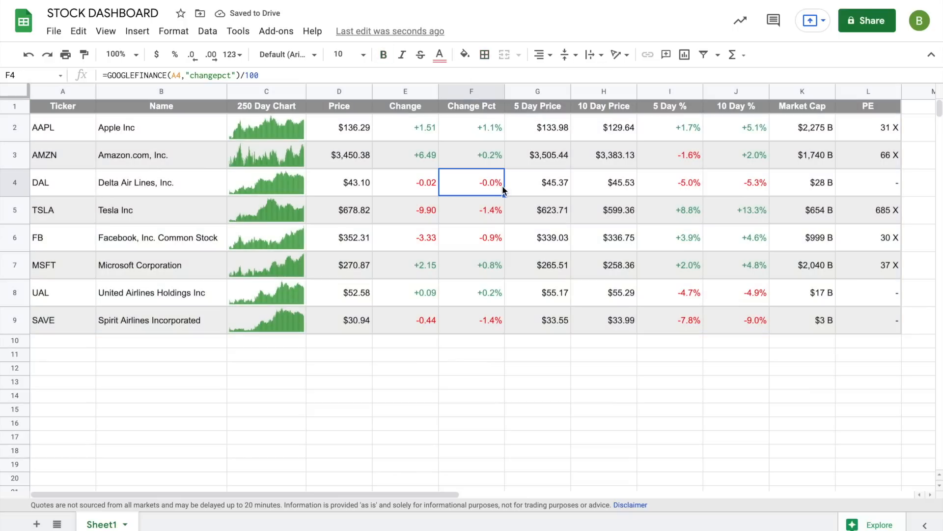
left_click(563, 408)
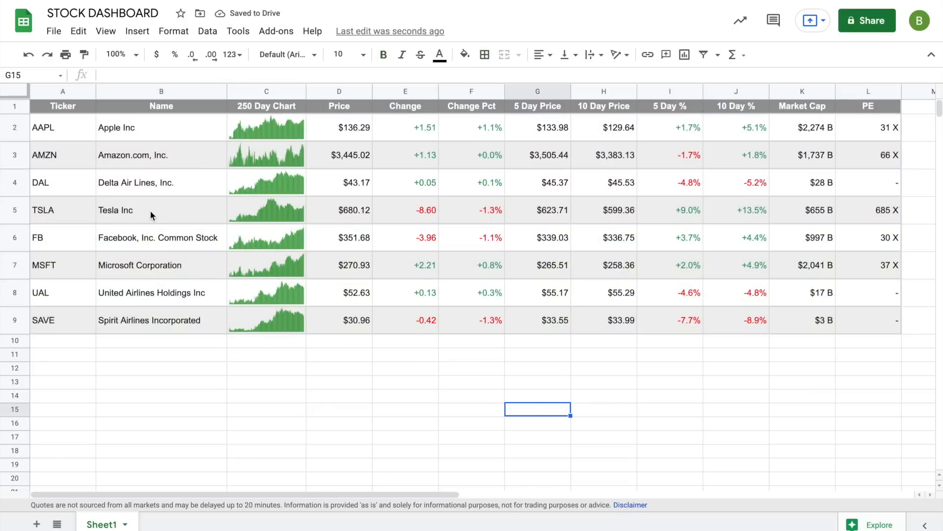
Hide the sheet's gridlines
left_click(105, 32)
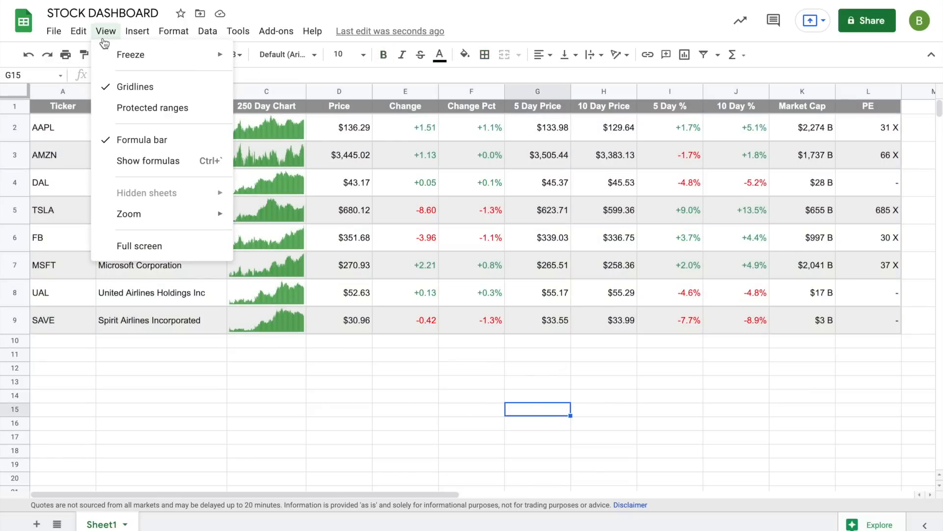
left_click(138, 92)
left_click(304, 372)
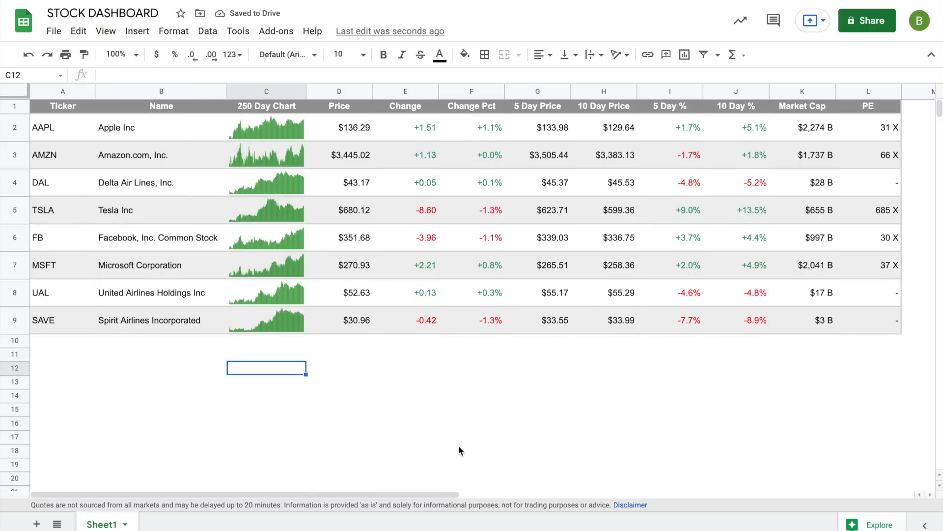
Set the day count in the chart column's header cell C1 to 500
left_click(259, 110)
type("500")
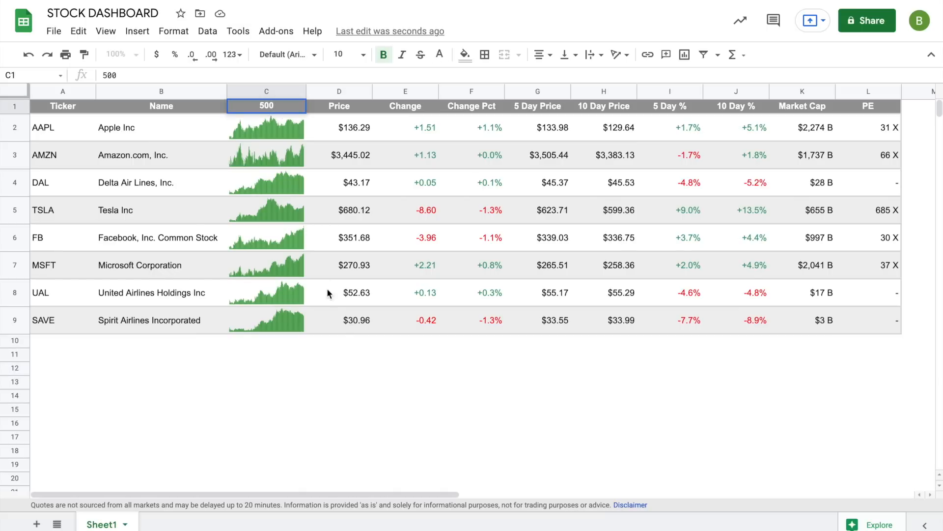
left_click(365, 414)
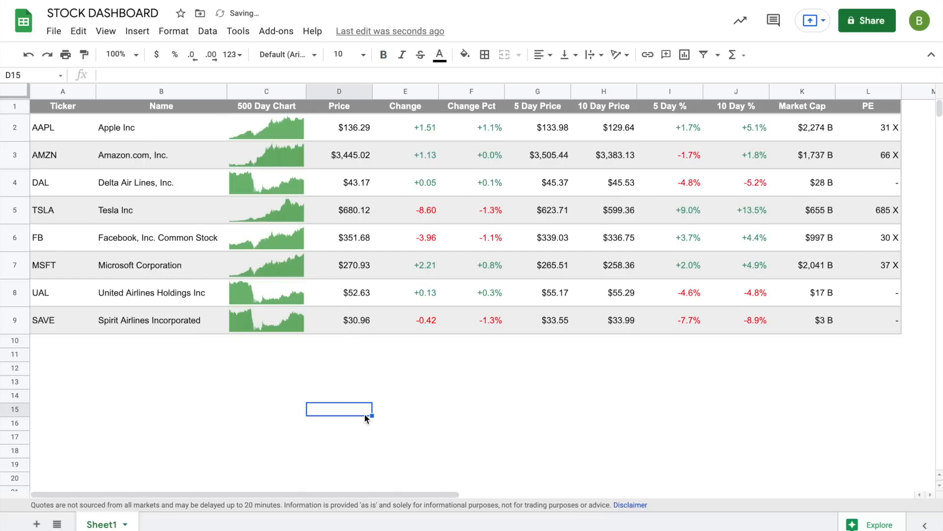